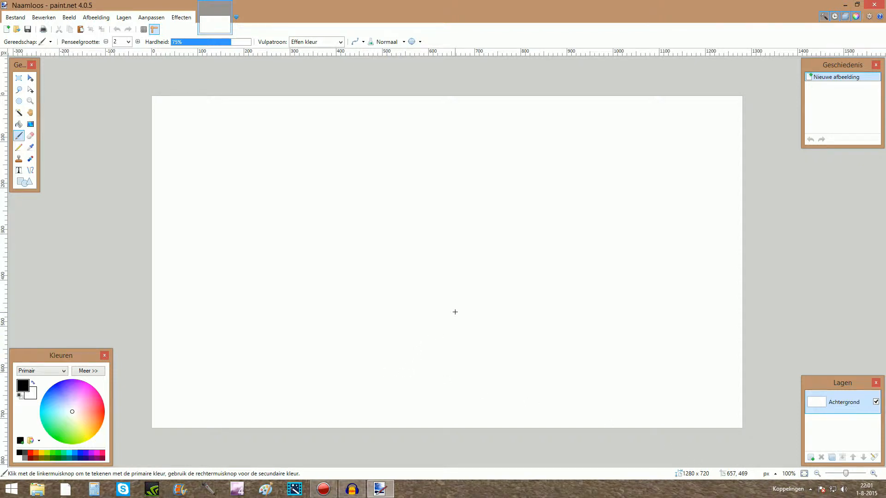
Clear the entire white canvas to transparency
key("ctrl+a")
key("Delete")
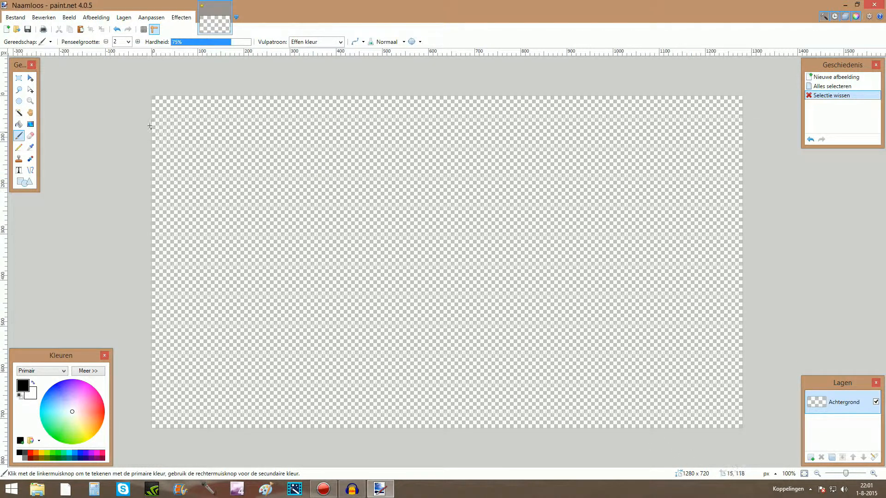
Start importing a layer from a file and open the screenshots folder through its desktop shortcut
left_click(124, 18)
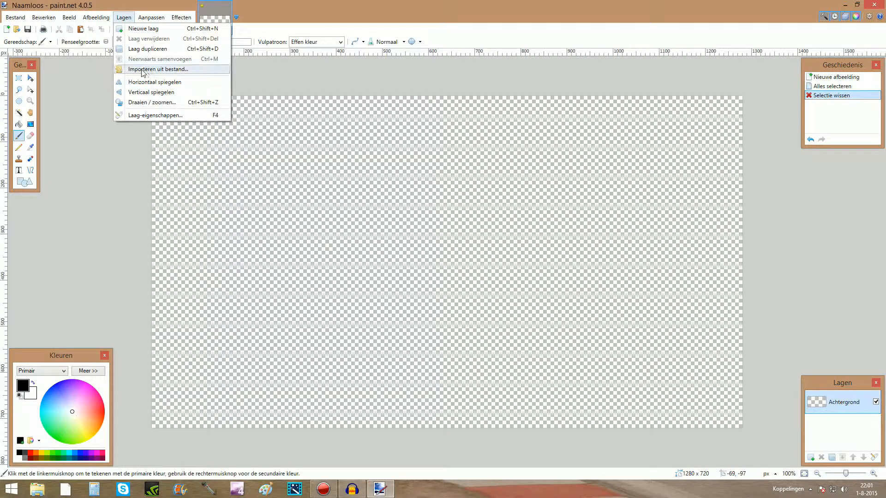
left_click(145, 70)
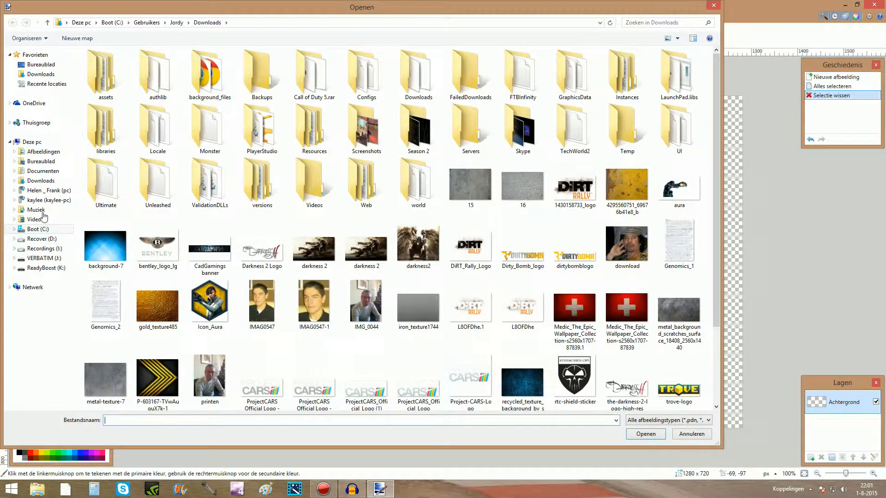
left_click(42, 161)
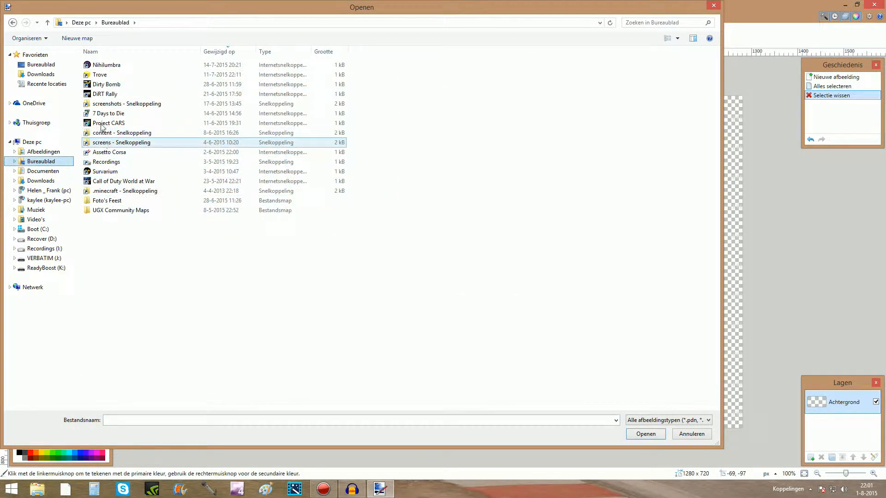
double_click(105, 104)
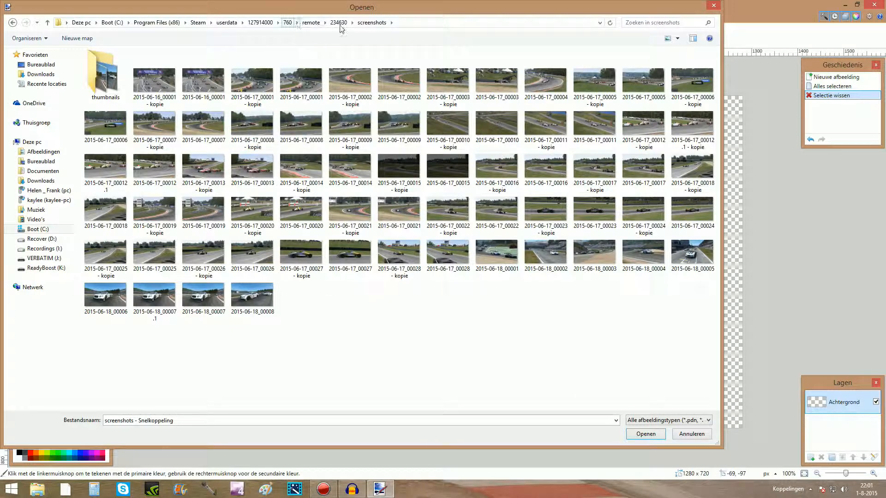
Browse the game folders under remote and open the screenshots folder inside 333930
left_click(340, 24)
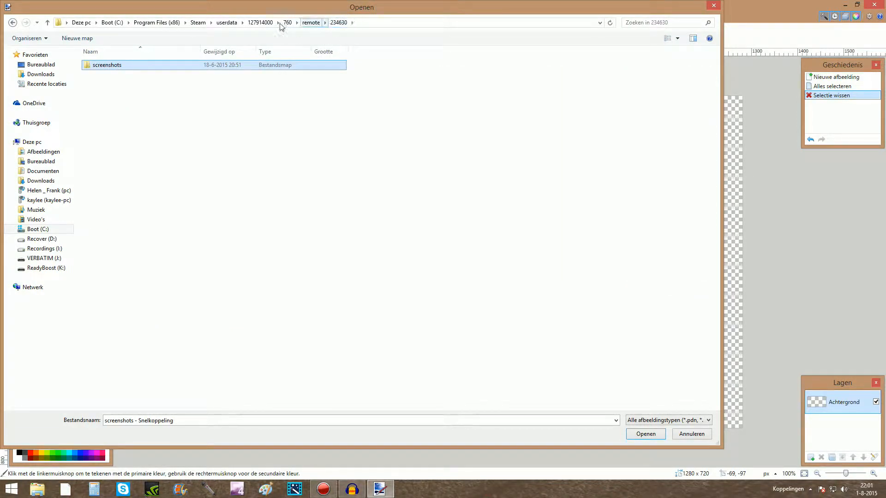
left_click(353, 23)
left_click(324, 23)
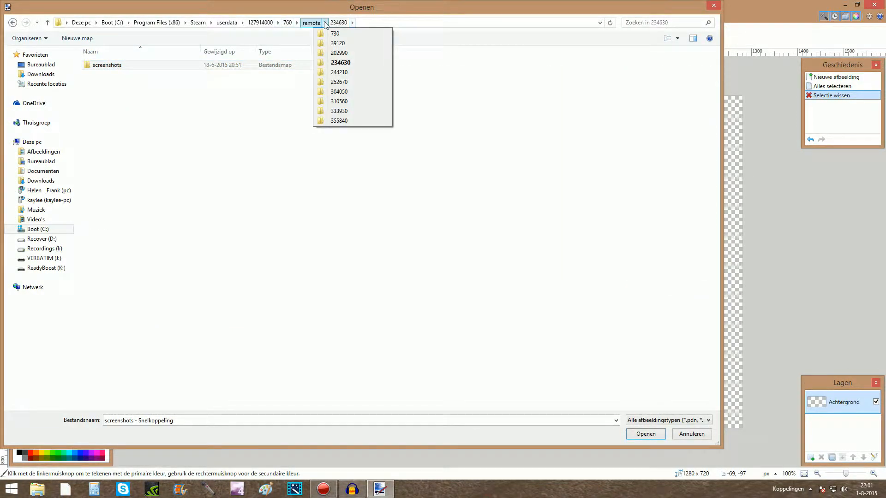
left_click(339, 92)
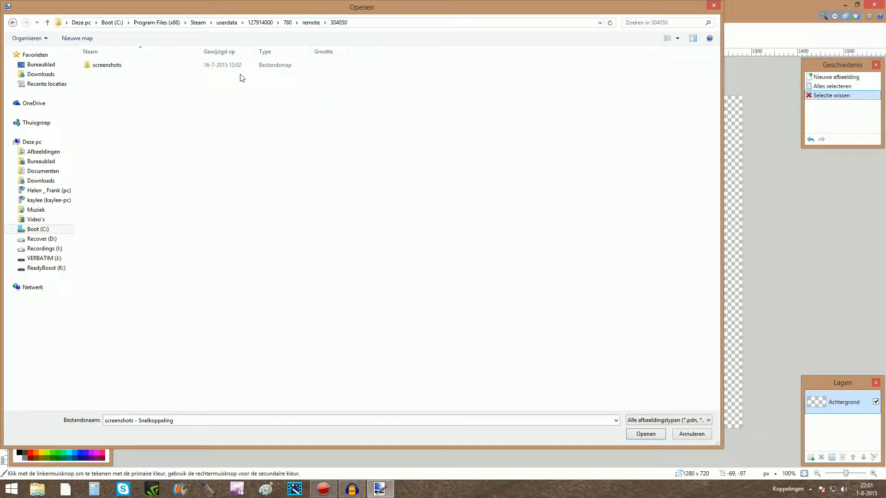
left_click(325, 22)
left_click(339, 100)
left_click(326, 23)
mouse_move(326, 23)
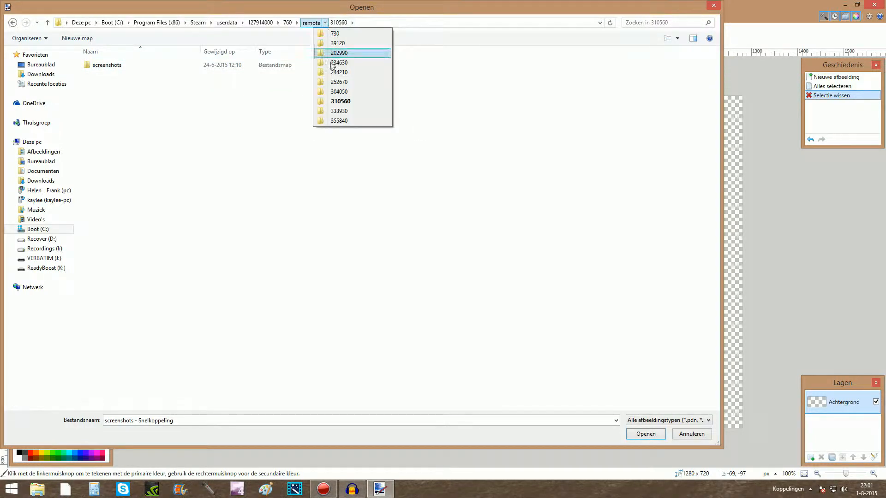
left_click(335, 112)
double_click(228, 68)
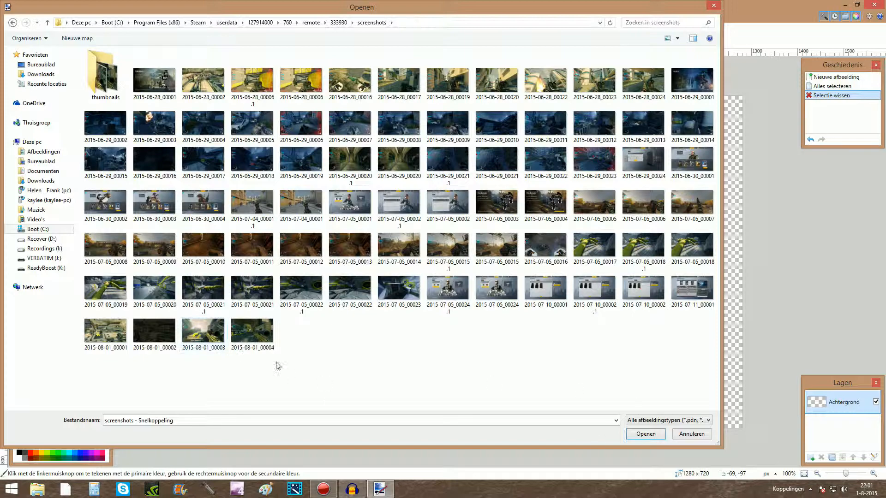
Import the image 2015-08-01_00003 as a new layer and deselect it
left_click(203, 333)
left_click(645, 435)
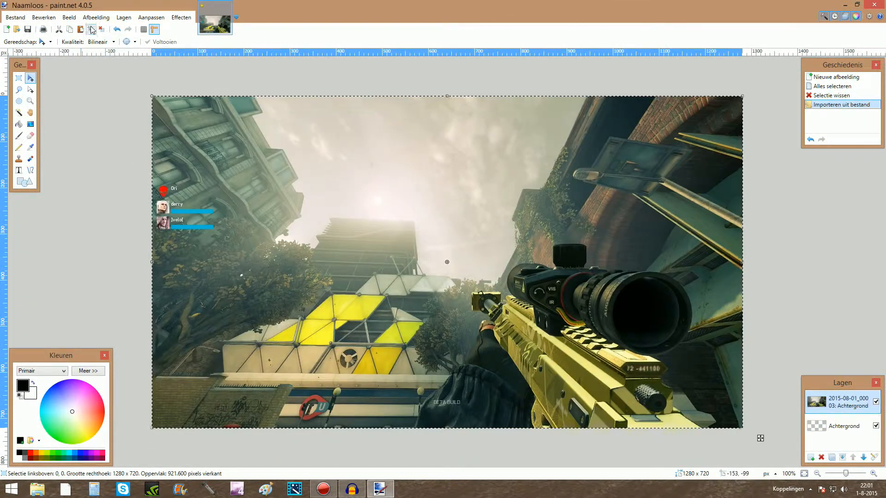
key("ctrl+d")
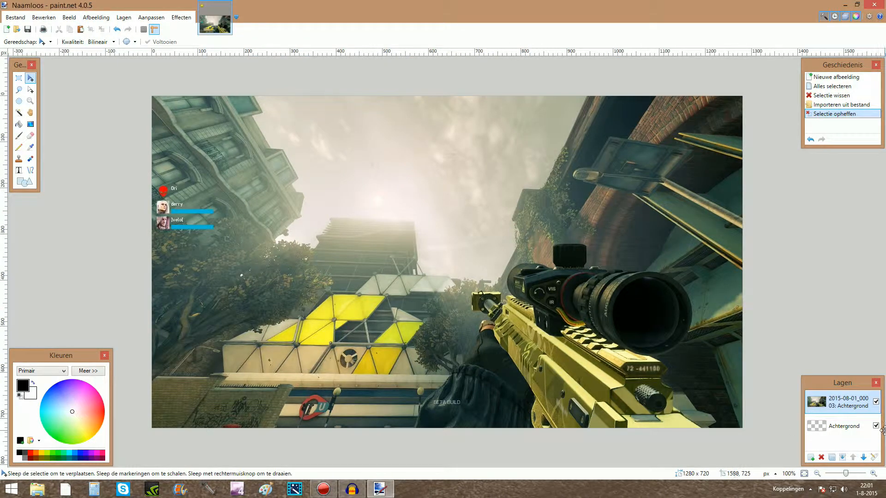
Delete the transparent Achtergrond layer and add a new empty layer above the screenshot
left_click(867, 427)
left_click(821, 457)
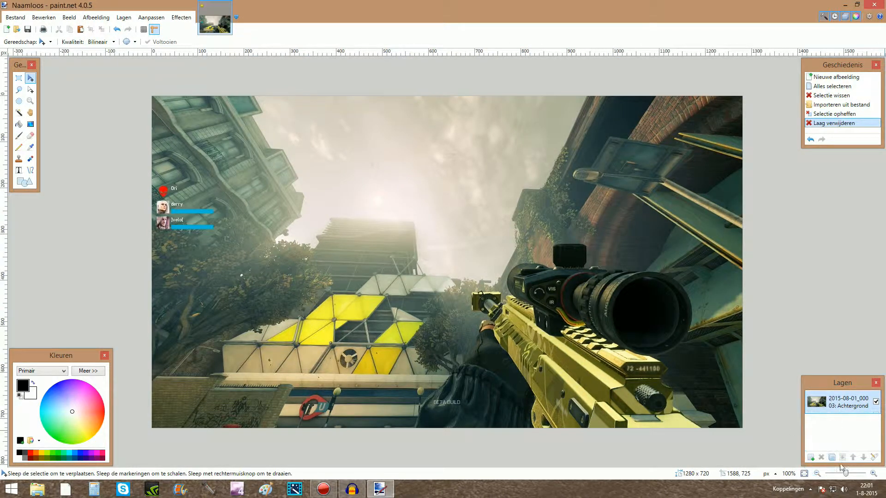
left_click(811, 458)
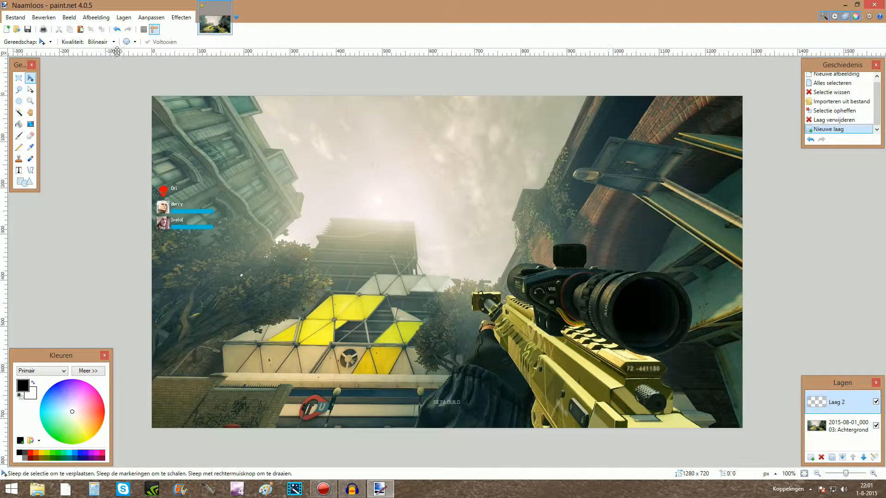
Import Dirty_Bomb_logo from Downloads as a layer and move the logo to about 71, 76 on the canvas
left_click(109, 20)
left_click(123, 21)
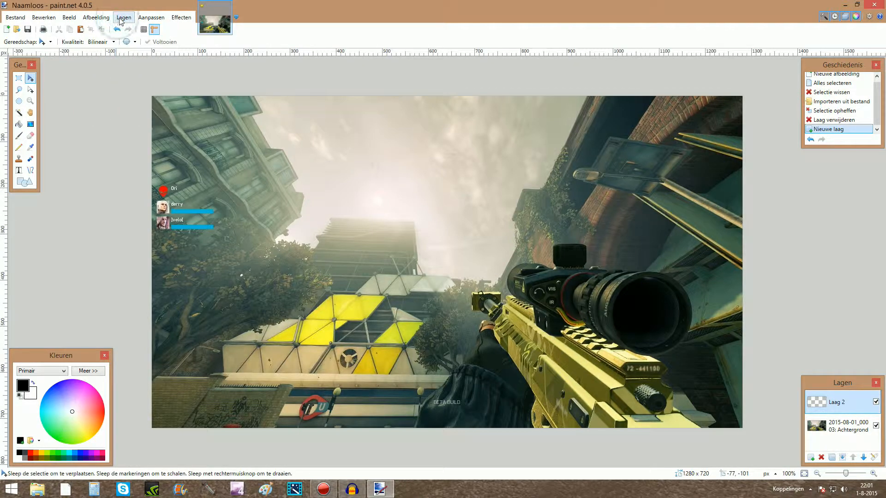
left_click(124, 21)
left_click(133, 70)
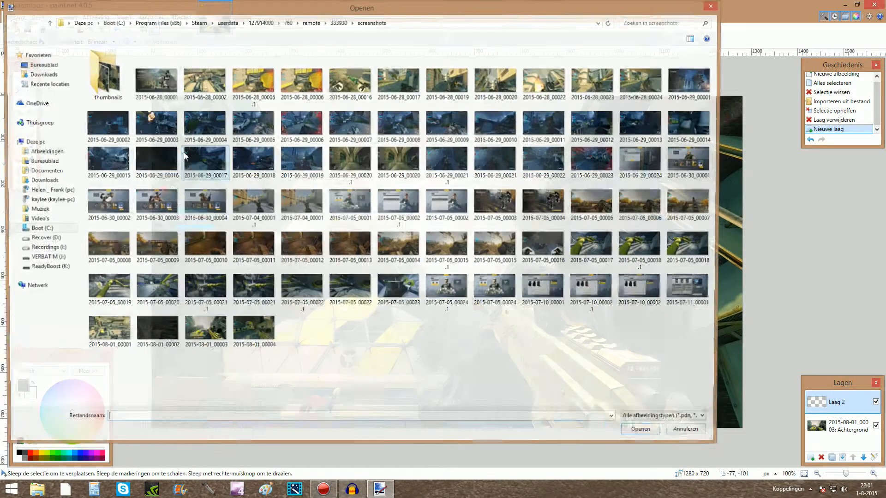
left_click(42, 181)
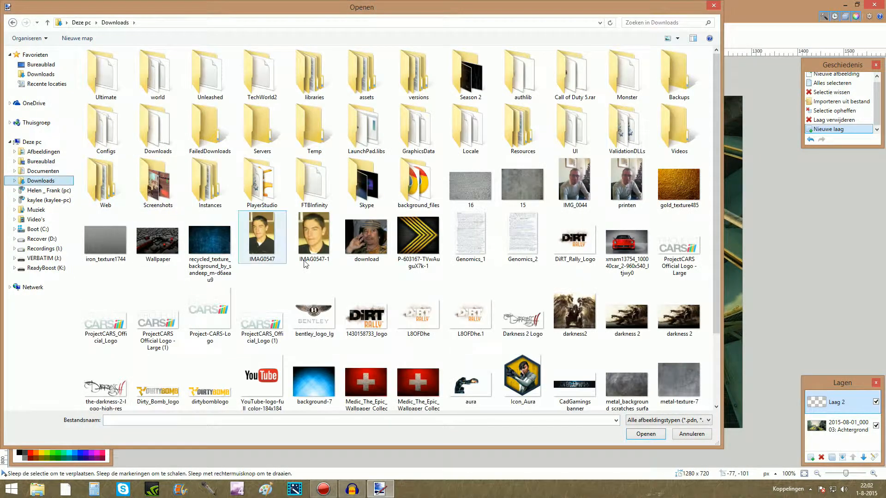
left_click(166, 378)
left_click(646, 434)
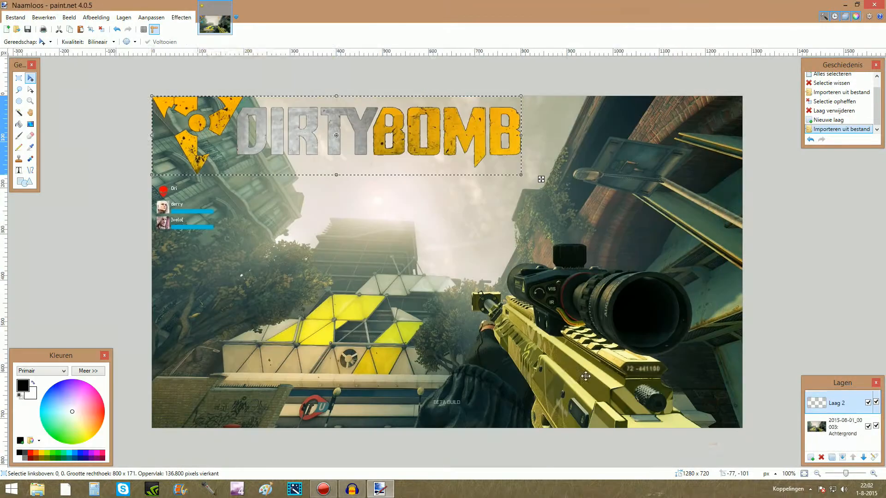
left_click_drag(372, 137, 405, 172)
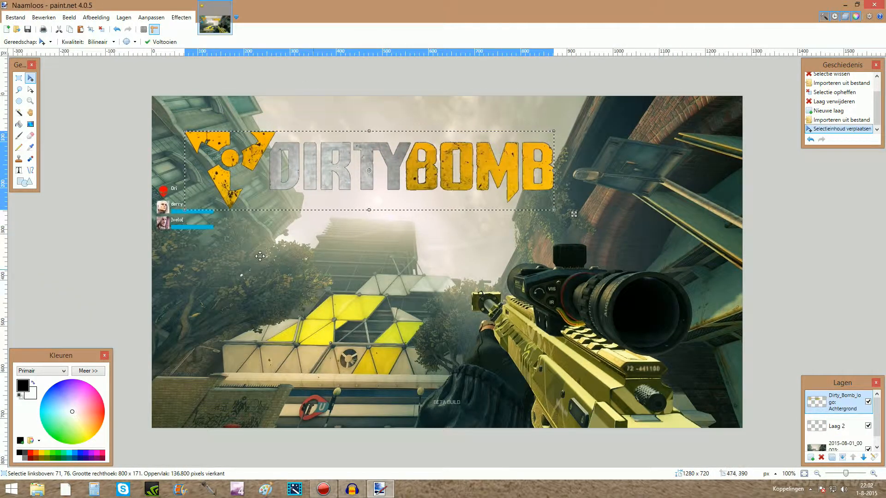
Delete the empty layer Laag 2 and deselect the logo
left_click(836, 426)
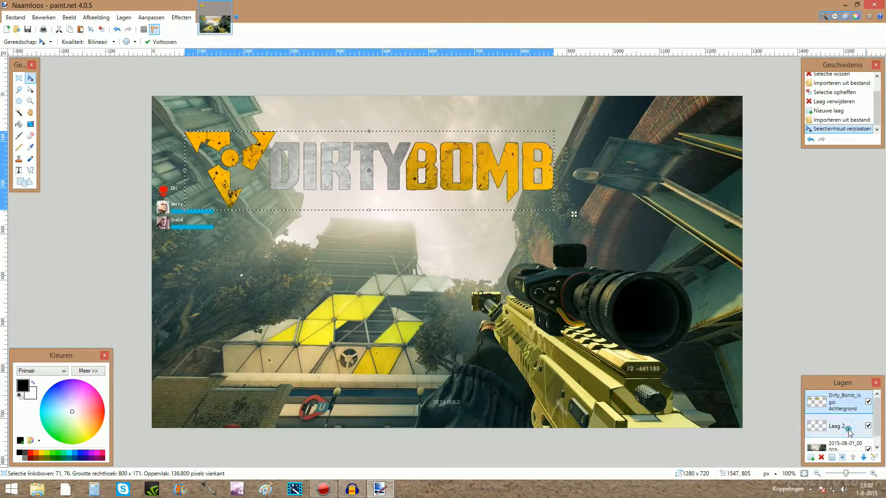
left_click(822, 457)
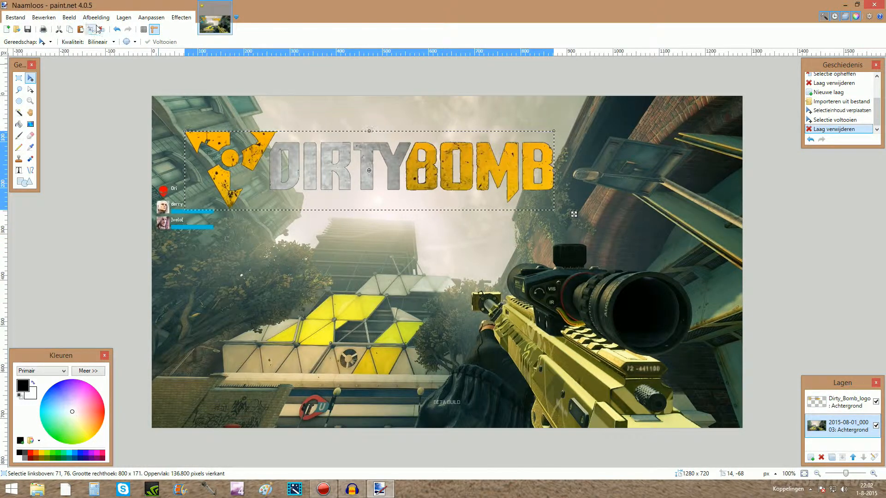
key("ctrl+d")
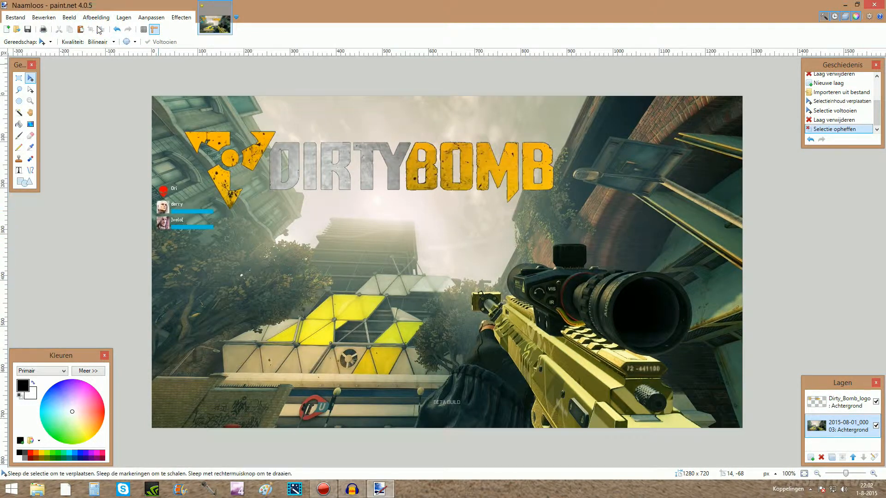
left_click(189, 20)
mouse_move(228, 60)
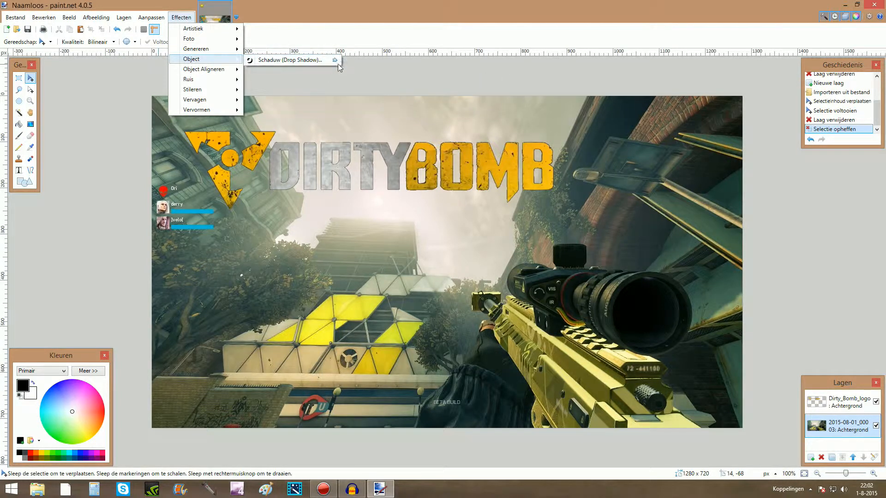
left_click(298, 62)
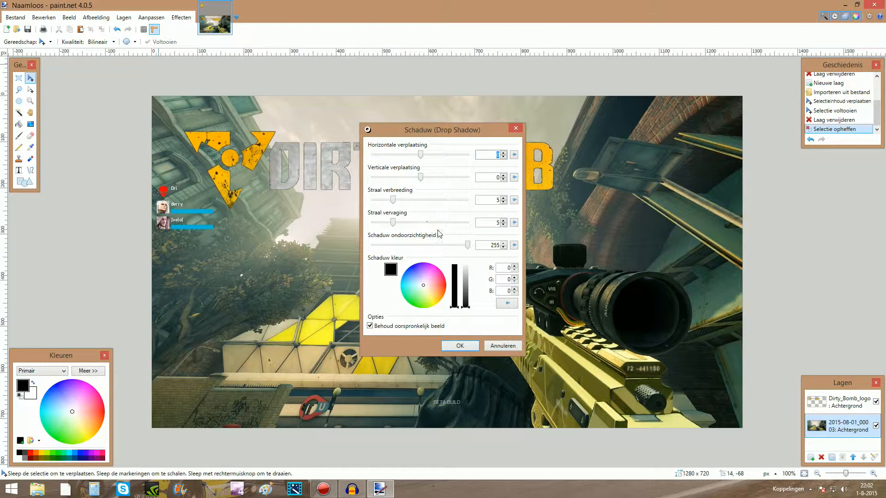
left_click_drag(441, 138, 676, 146)
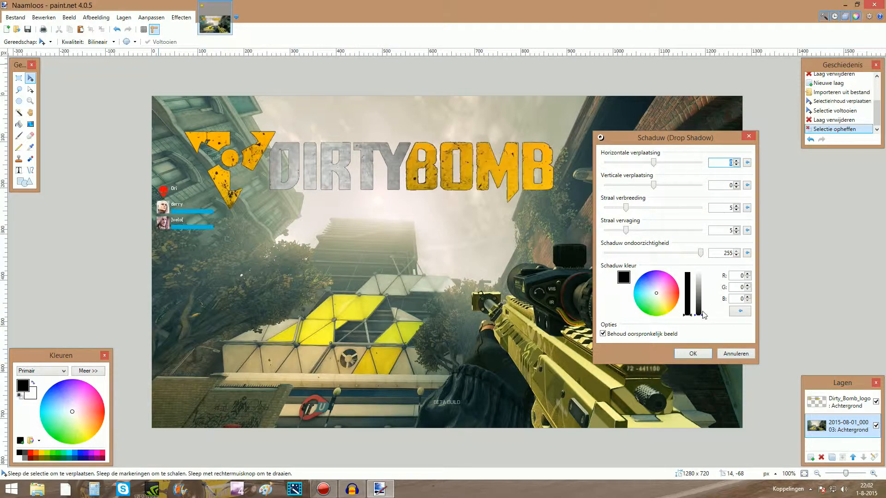
left_click_drag(703, 314, 707, 271)
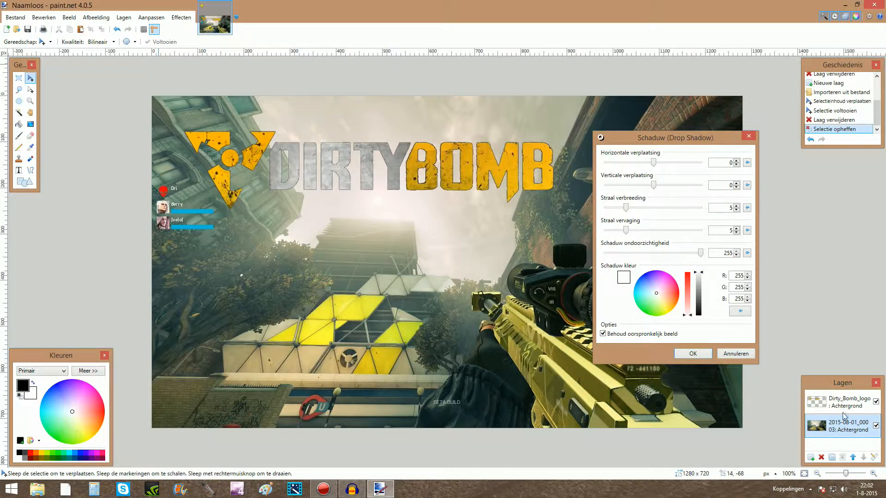
left_click(736, 354)
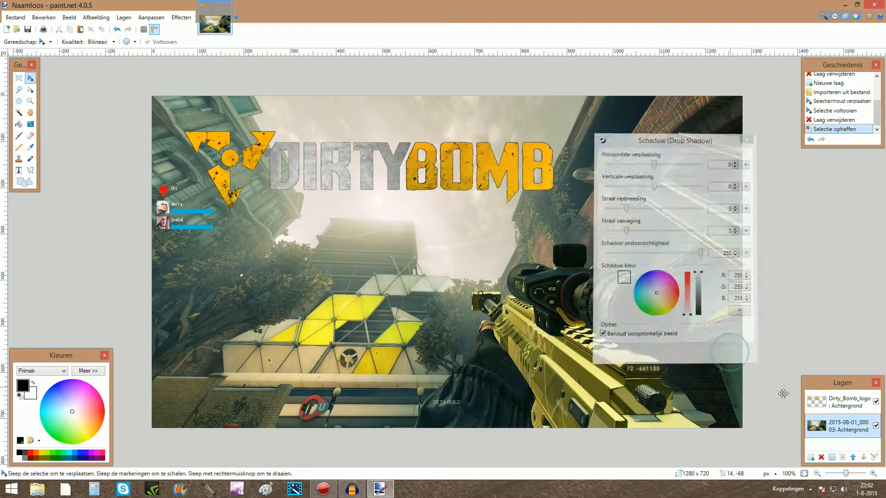
Start a Drop Shadow effect on the Dirty_Bomb_logo layer with black as the shadow colour
left_click(843, 410)
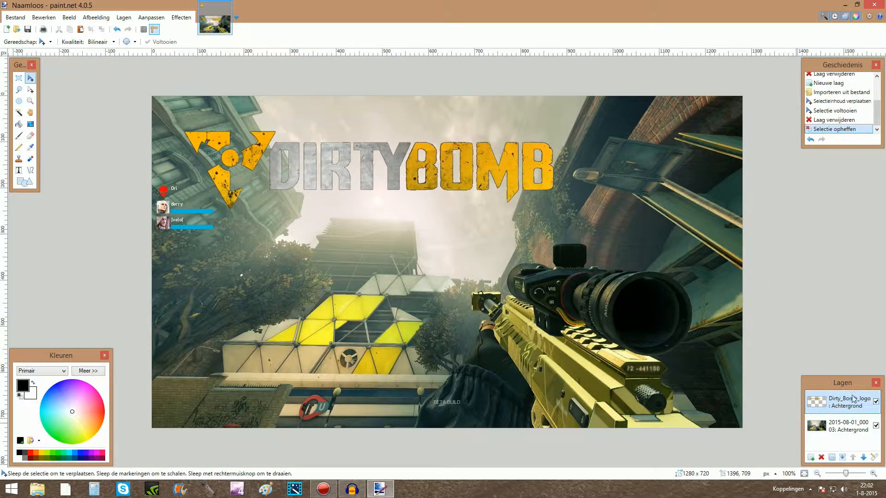
left_click(181, 17)
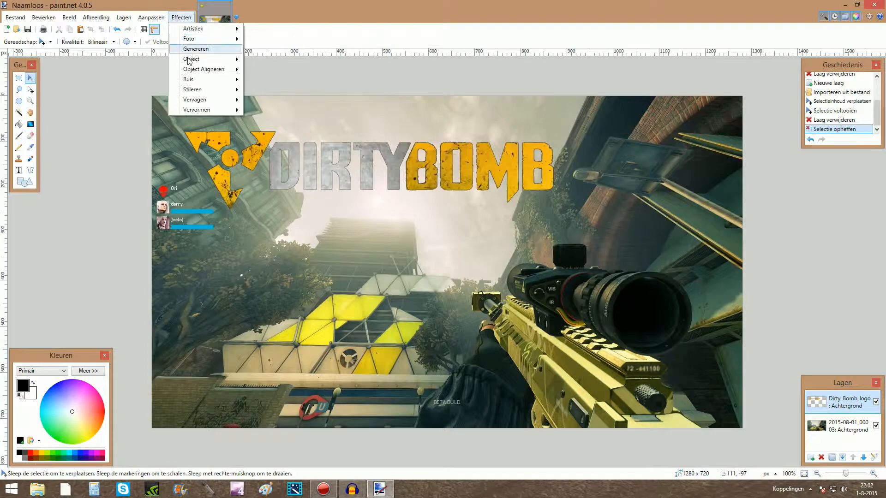
left_click(277, 59)
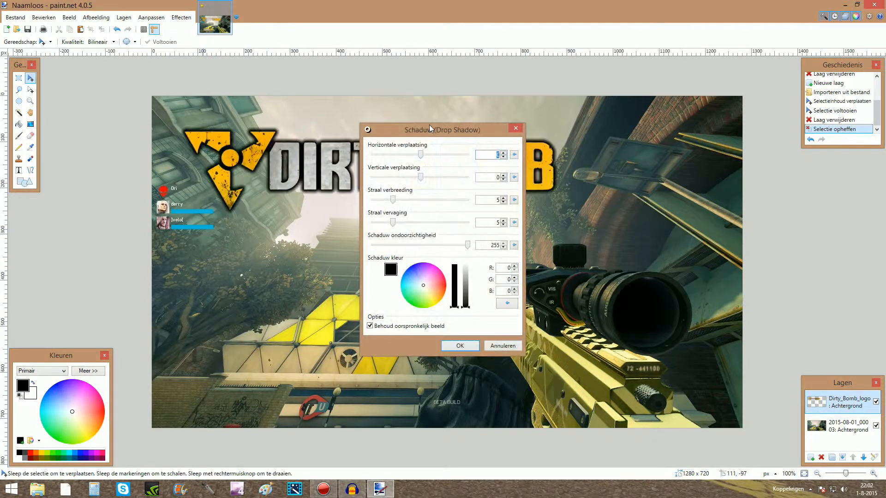
left_click_drag(436, 129, 728, 128)
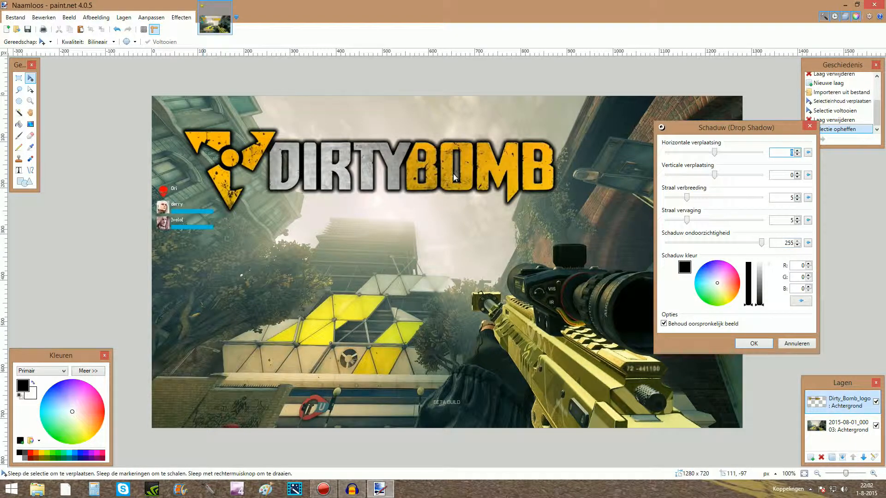
mouse_move(763, 304)
left_mouse_down()
mouse_move(763, 261)
mouse_move(775, 305)
mouse_move(750, 310)
left_mouse_up()
mouse_move(719, 285)
left_mouse_down()
mouse_move(731, 302)
mouse_move(720, 285)
left_mouse_up()
left_click_drag(759, 263, 759, 306)
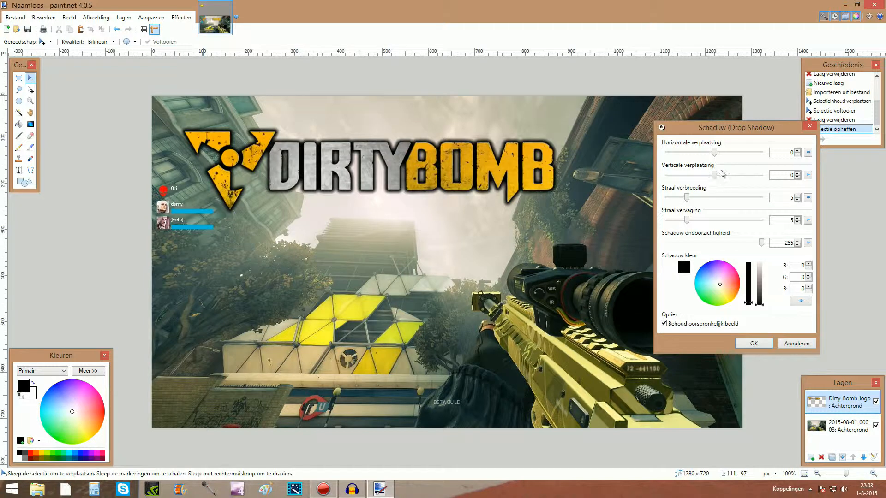
Try shadow offsets of -7 horizontally and -2 vertically, and reset both offsets to 0
left_click_drag(715, 153, 713, 175)
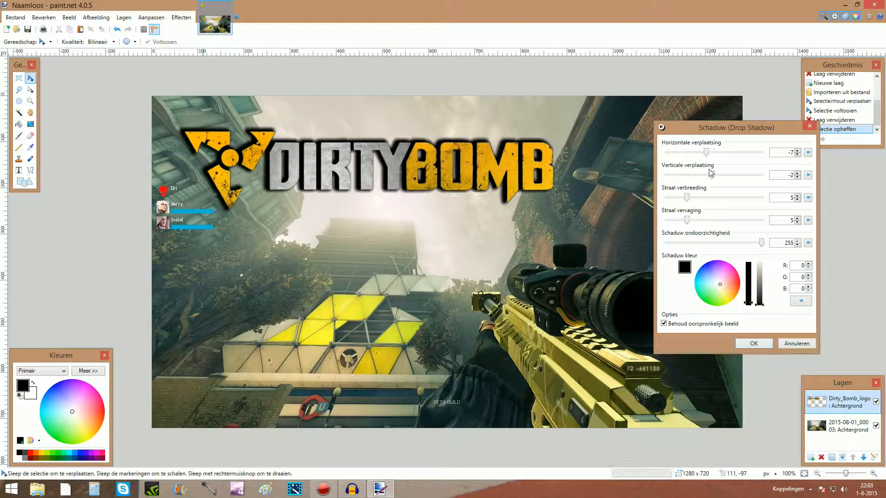
left_click(808, 175)
left_click(808, 152)
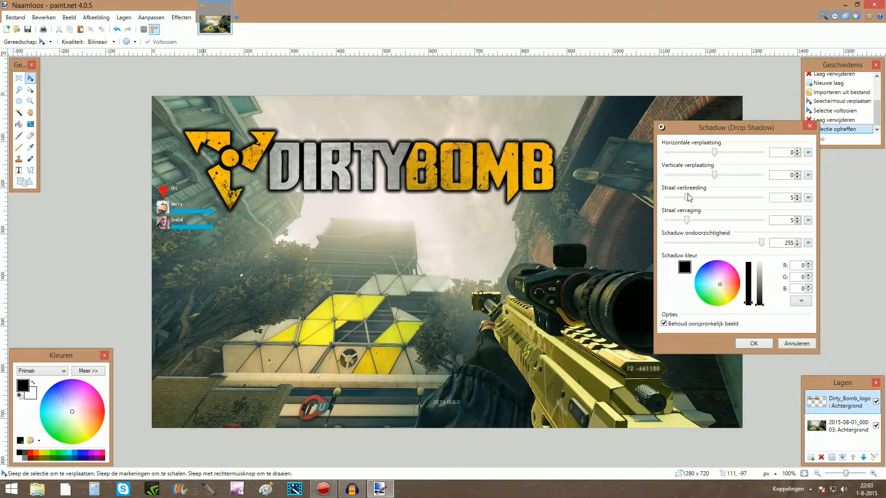
Set the logo shadow's widening radius to 12 and blur radius to 24, and apply the Drop Shadow
left_click_drag(689, 200, 845, 229)
left_click_drag(695, 199, 715, 198)
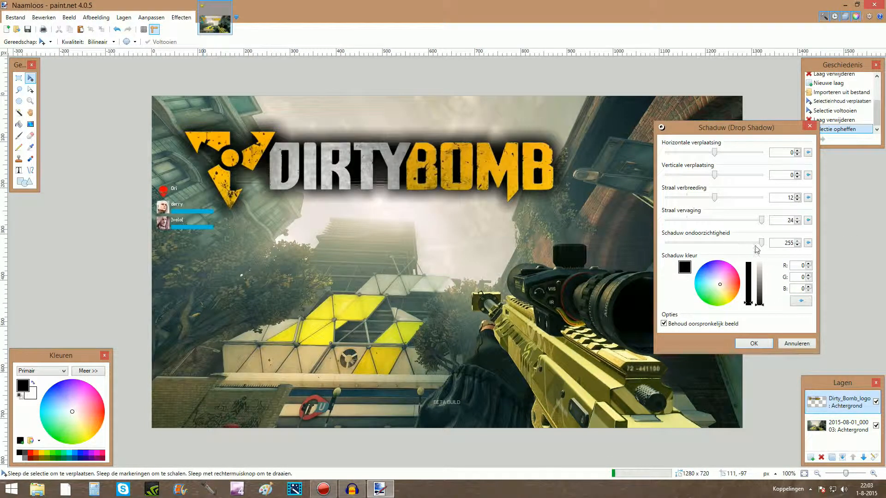
left_click(750, 345)
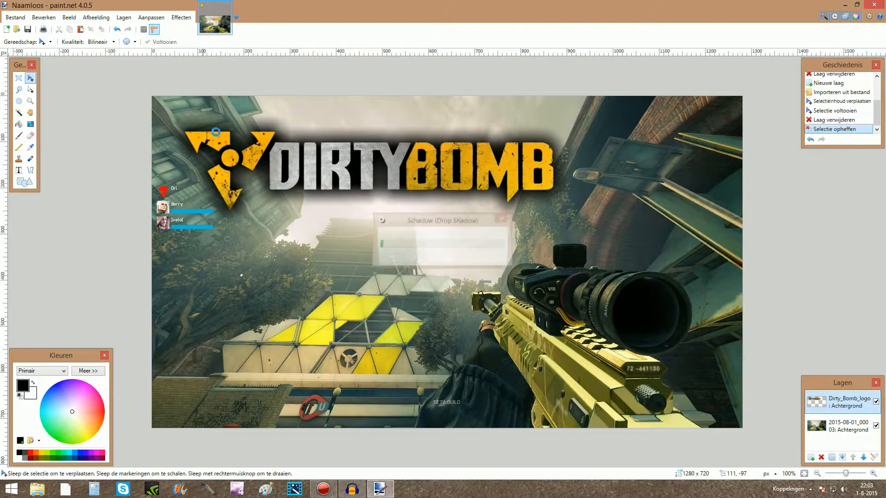
left_click(181, 17)
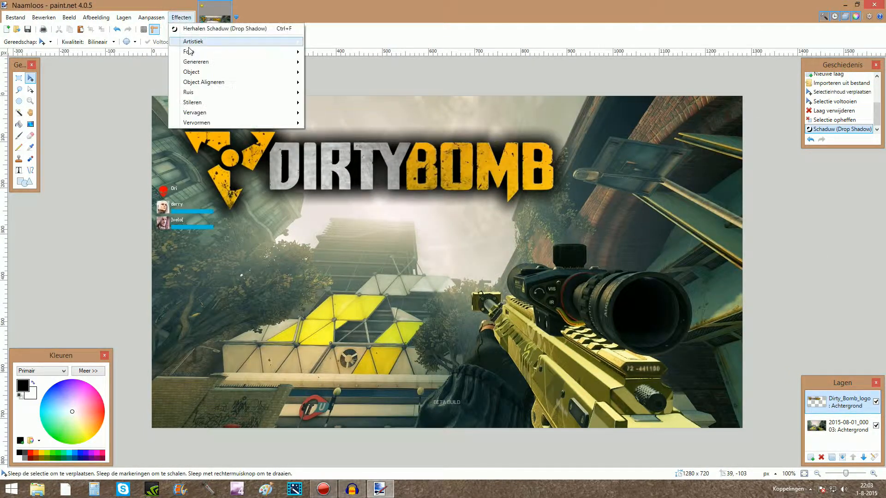
mouse_move(203, 53)
left_click(329, 53)
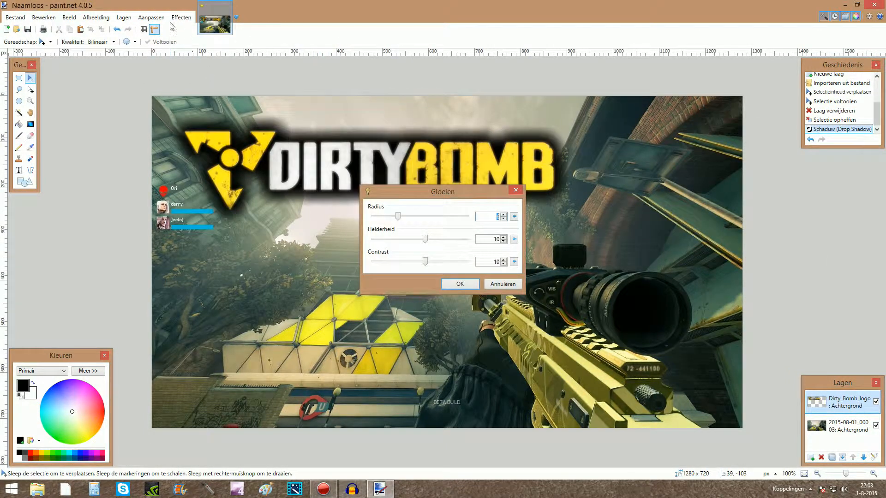
key("Escape")
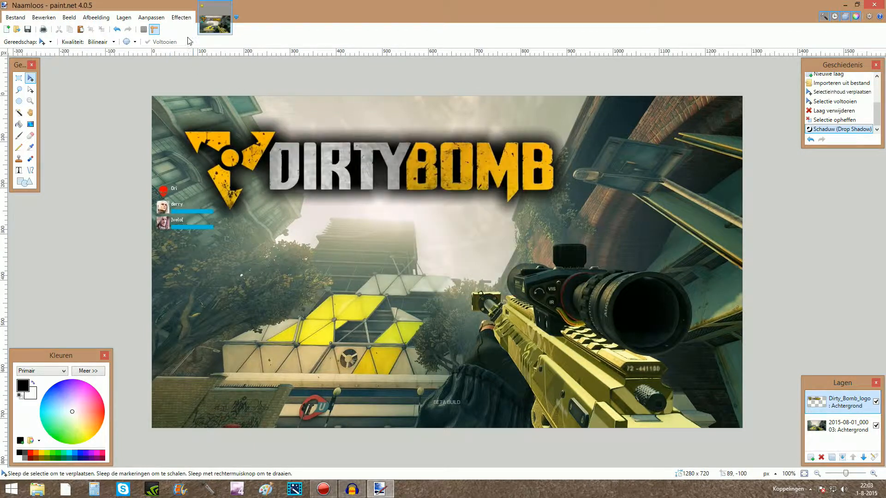
Apply a Glow effect to the Dirty_Bomb_logo layer with radius 20 and brightness -56
left_click(181, 17)
mouse_move(192, 52)
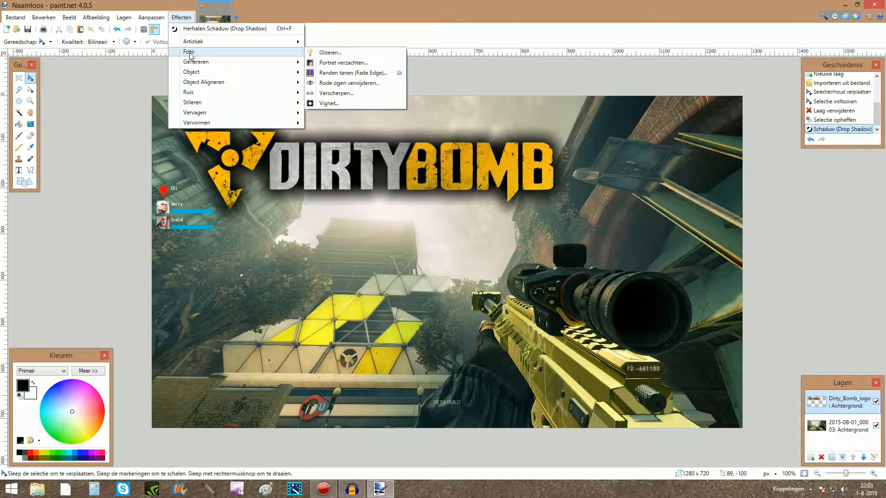
left_click(329, 53)
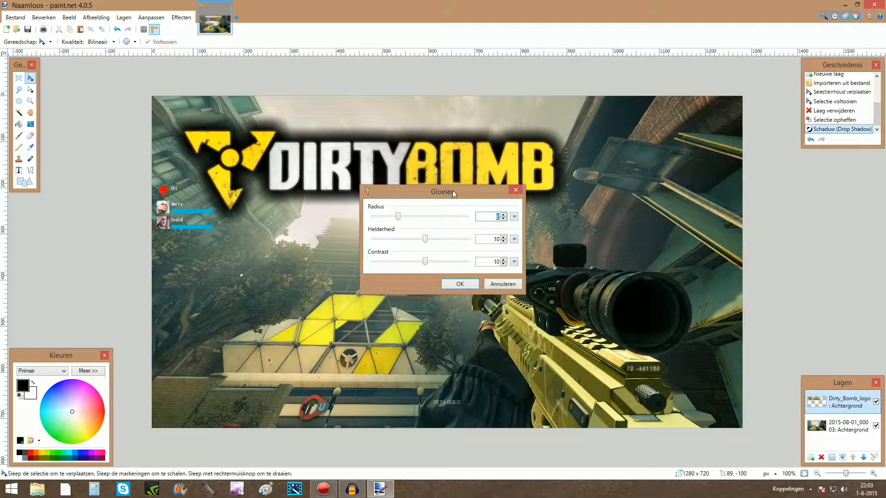
left_click_drag(454, 194, 652, 234)
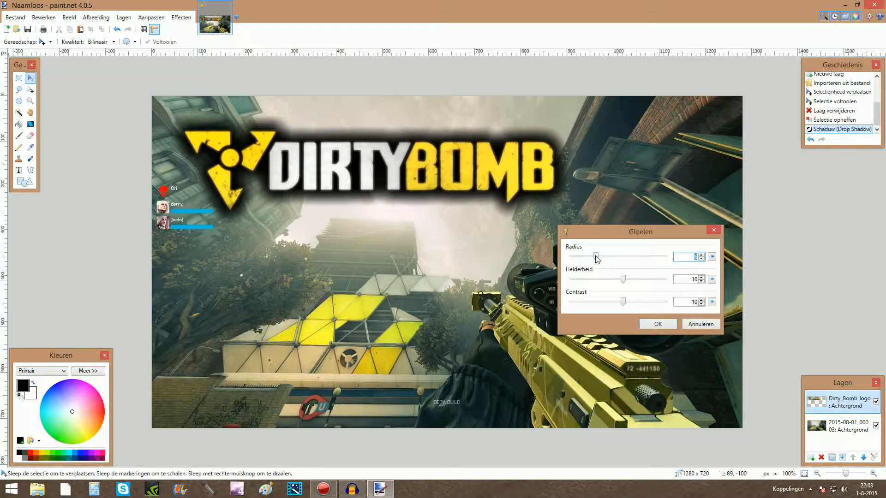
left_click_drag(596, 258, 735, 259)
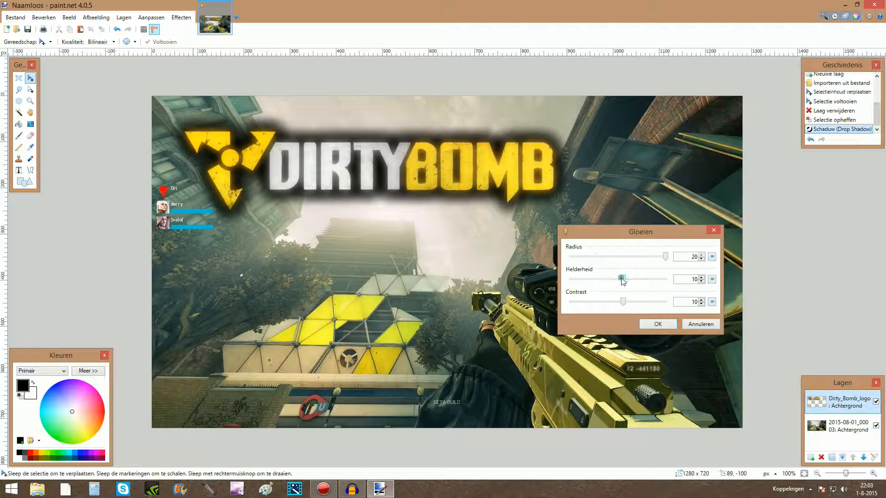
left_click_drag(623, 279, 583, 281)
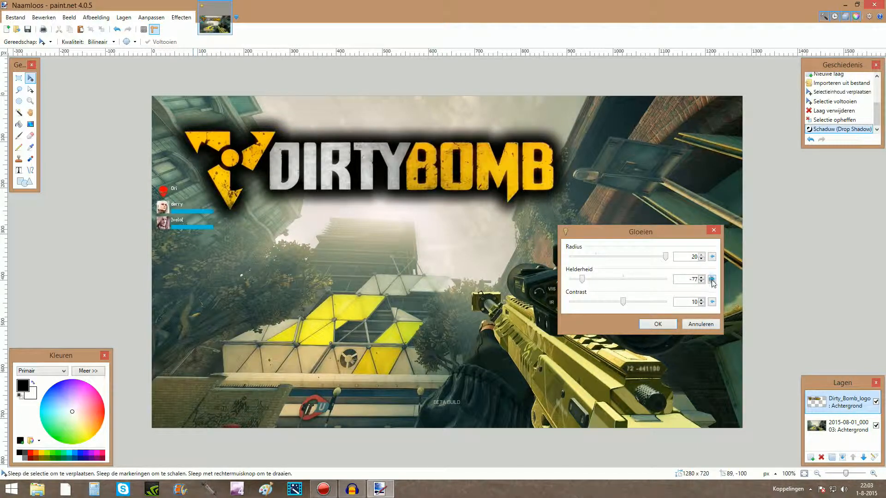
left_click(713, 280)
left_click_drag(624, 278, 591, 281)
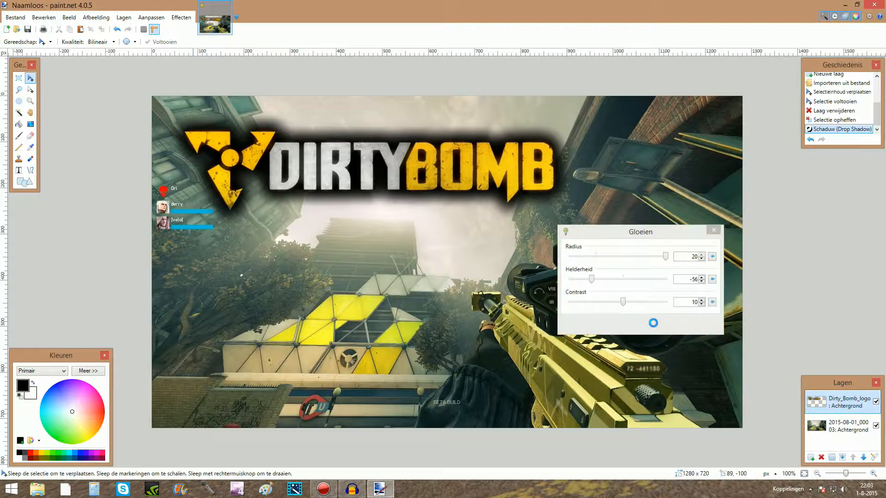
left_click(656, 324)
Try the Sharpen effect on the logo layer with amounts of 20 and 1, and cancel it
left_click(180, 18)
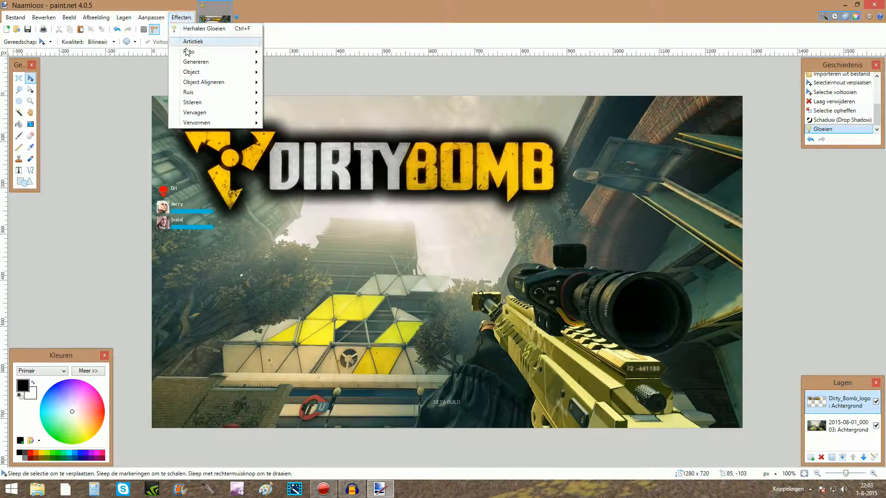
mouse_move(189, 52)
left_click(296, 93)
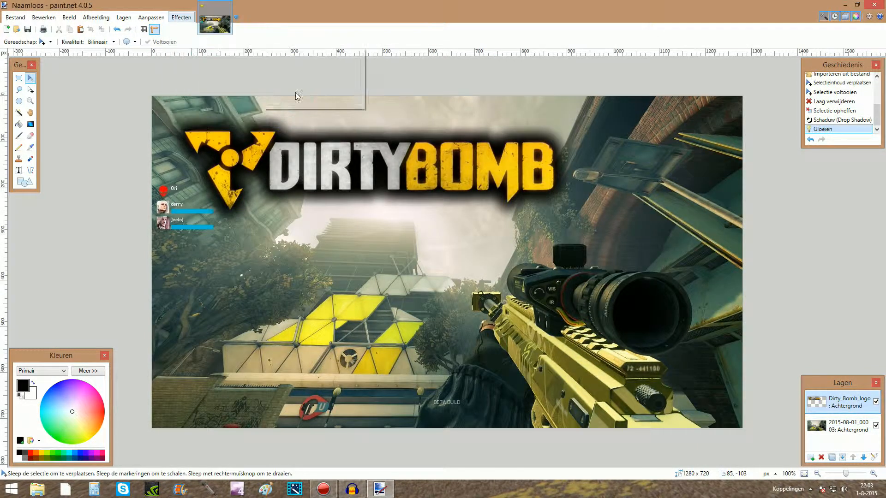
left_click_drag(379, 243, 474, 237)
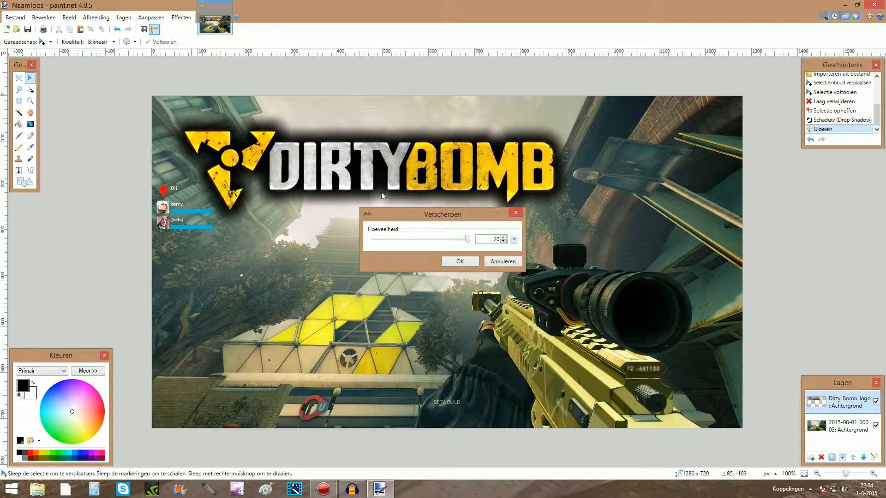
left_click_drag(461, 241, 351, 237)
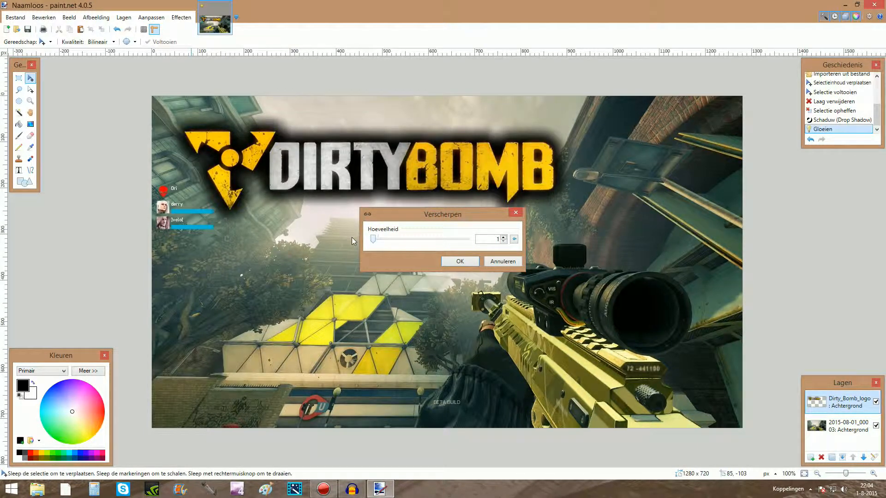
left_click(507, 261)
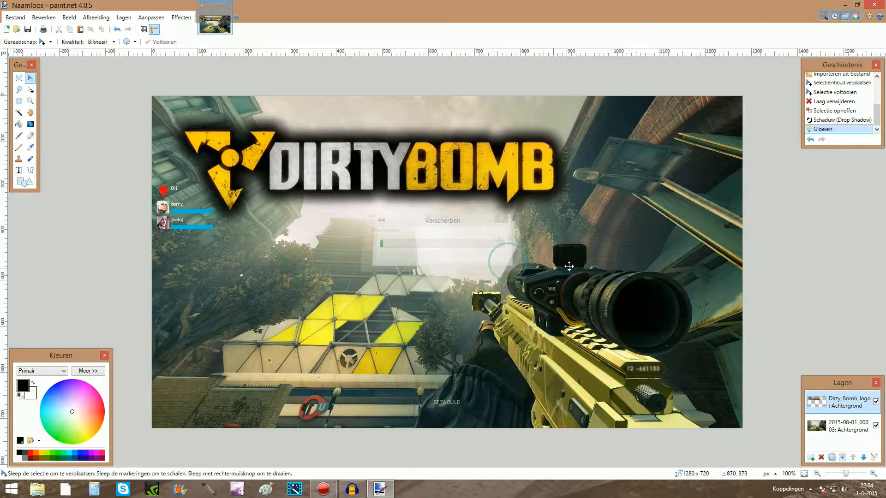
Select the logo area, rotate it about 5.81° counter-clockwise and shift it slightly up and left to about -13, -41
left_click(17, 79)
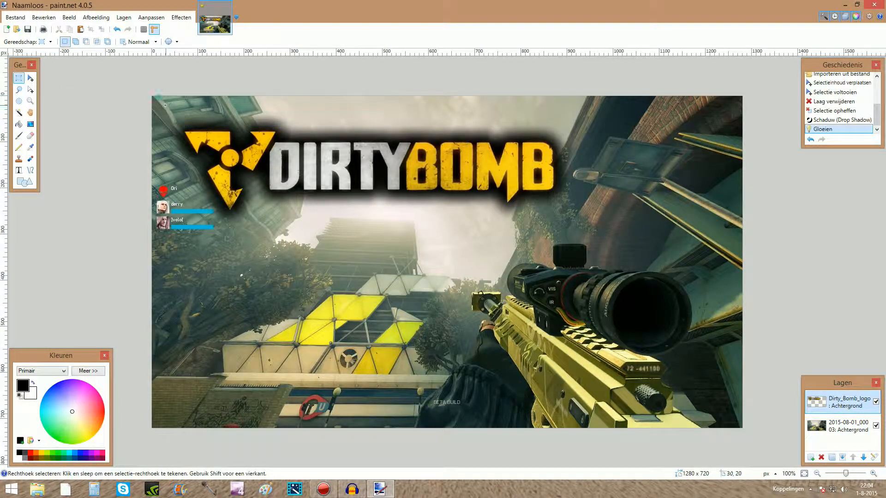
left_click_drag(166, 105, 581, 245)
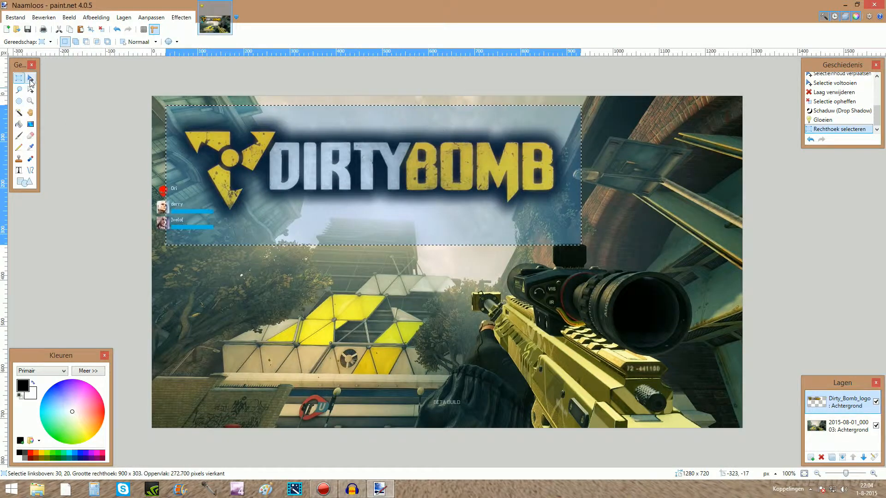
left_click(30, 80)
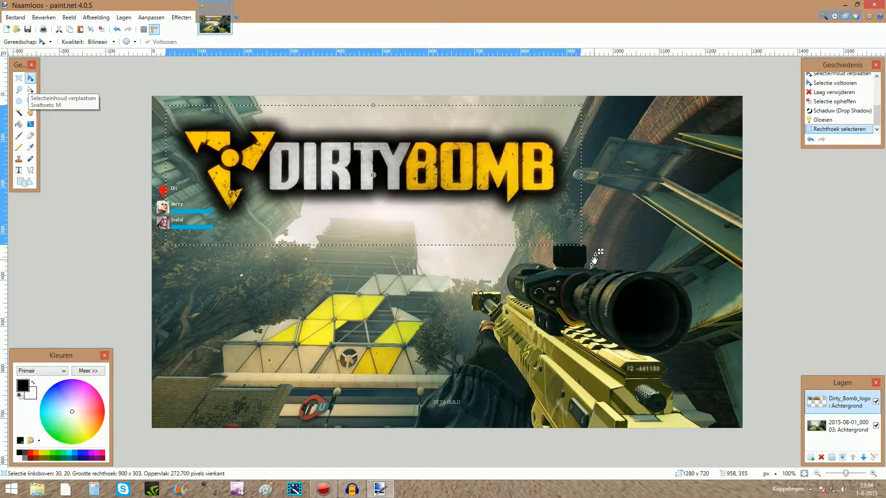
left_click_drag(601, 251, 608, 230)
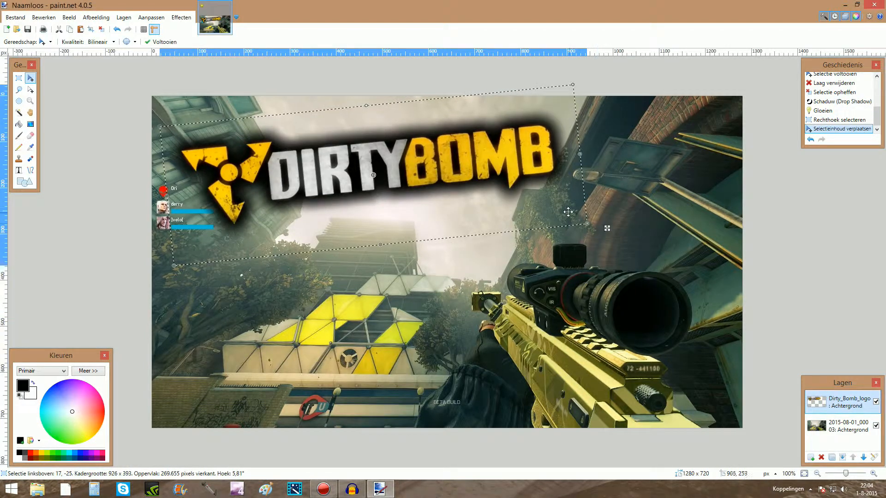
left_click_drag(567, 210, 555, 204)
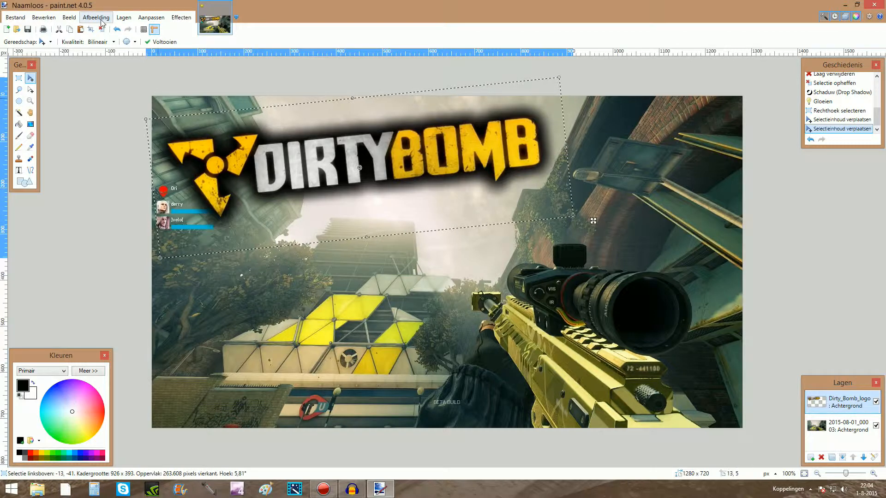
key("ctrl+d")
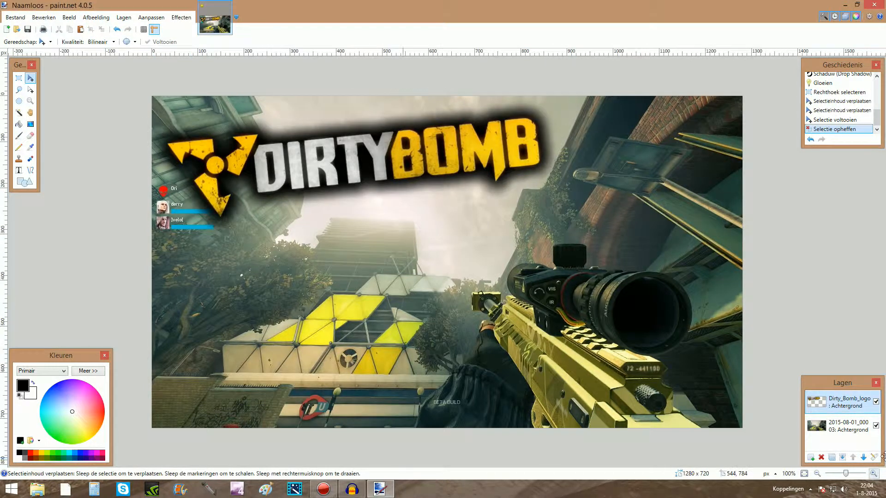
Add a new empty layer above the Dirty_Bomb_logo layer
left_click(811, 459)
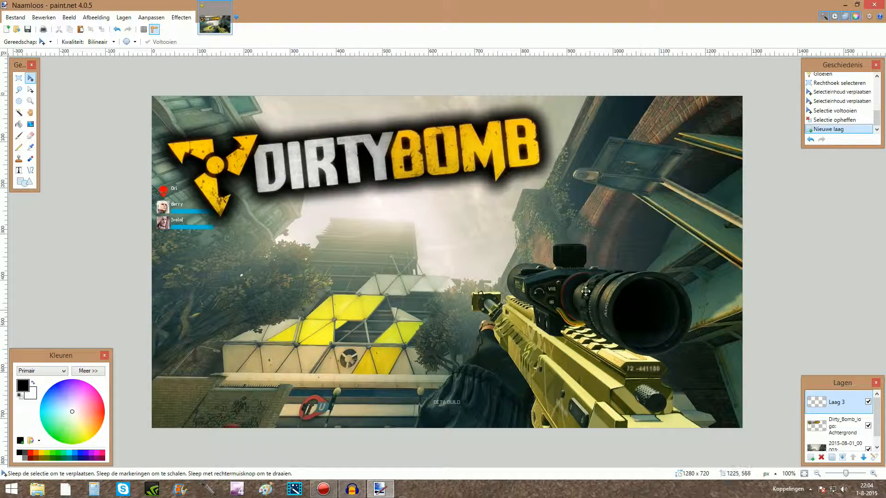
left_click(124, 18)
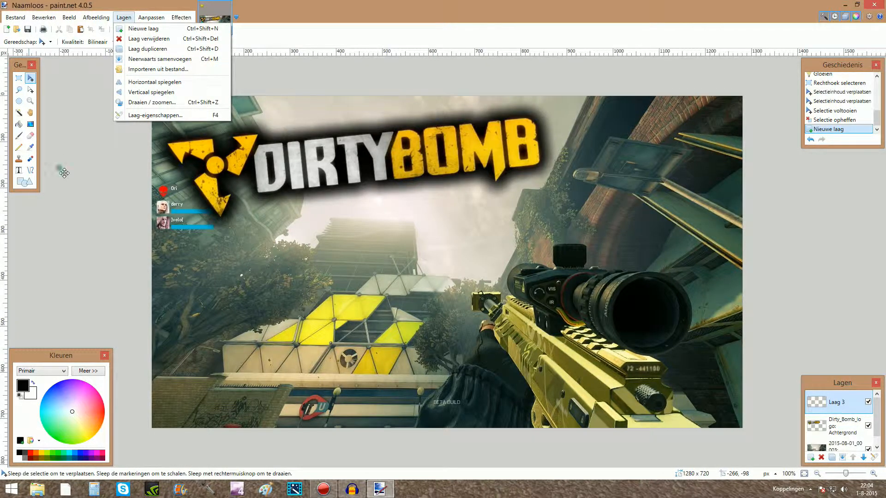
left_click(64, 173)
left_click(30, 135)
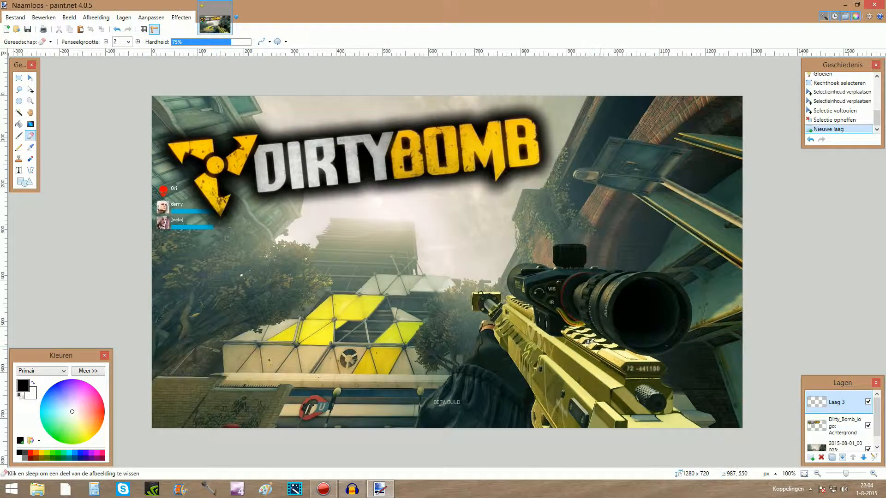
Import the Uotline Sniper image from the Compressed folder on the Recordings (I:) drive as a layer
left_click(175, 18)
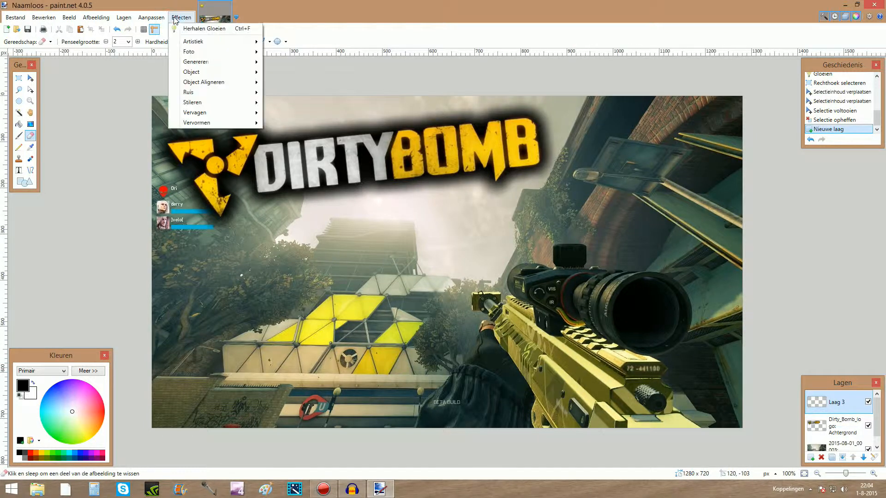
mouse_move(124, 18)
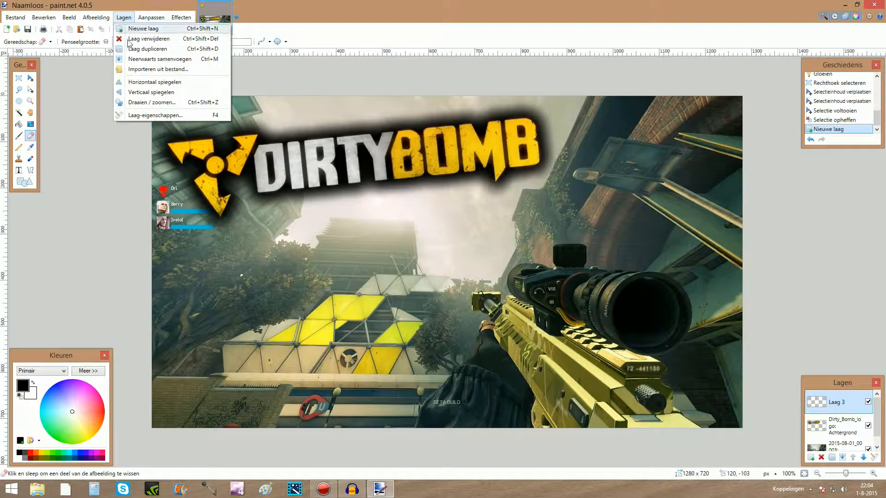
left_click(156, 69)
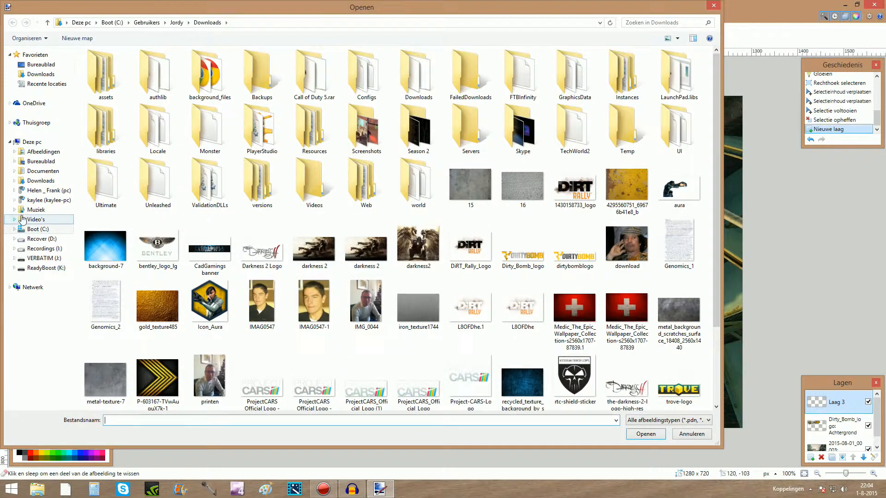
left_click(46, 250)
double_click(507, 102)
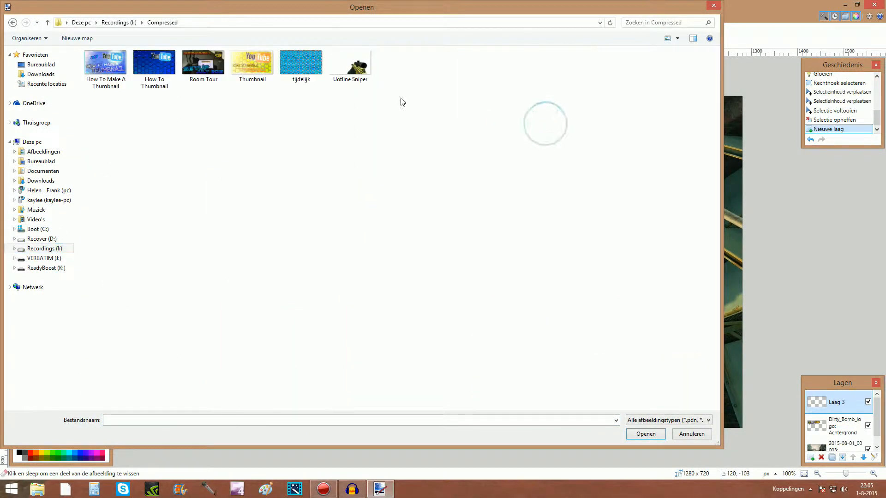
left_click(369, 74)
left_click(645, 434)
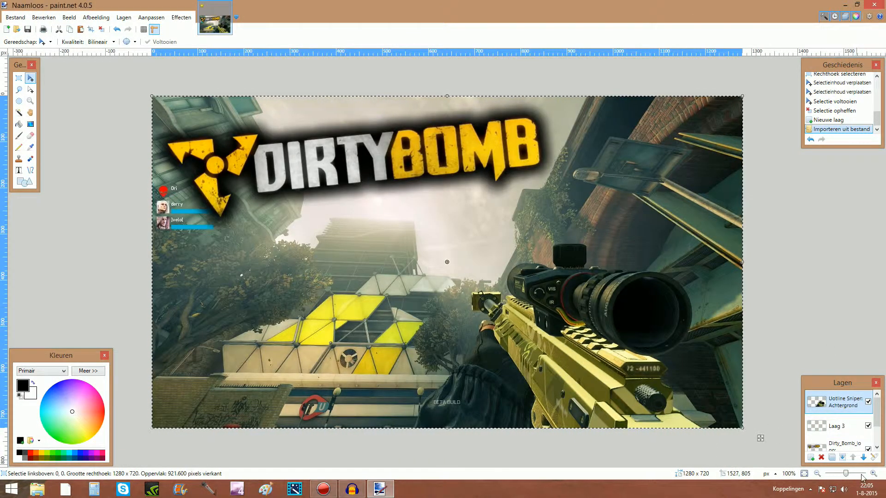
Move the Uotline Sniper layer down two positions, below the Dirty_Bomb_logo layer, and deselect everything
left_click(864, 458)
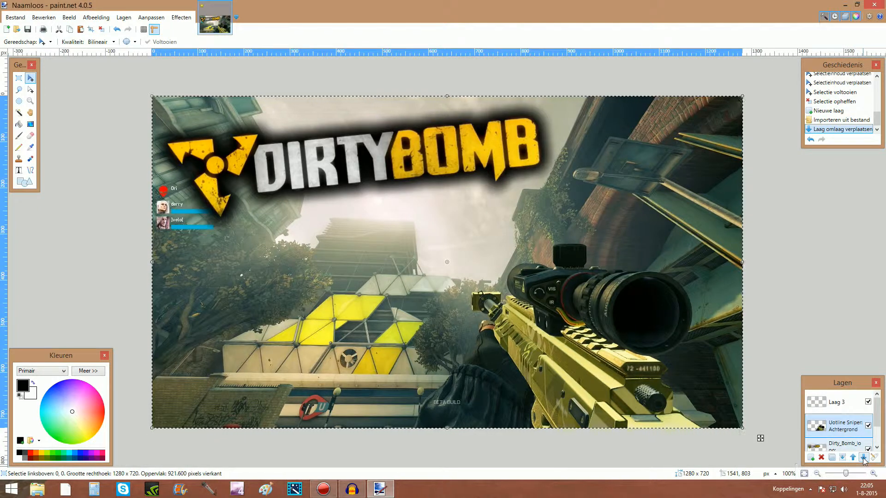
left_click(864, 458)
left_click_drag(882, 424, 881, 438)
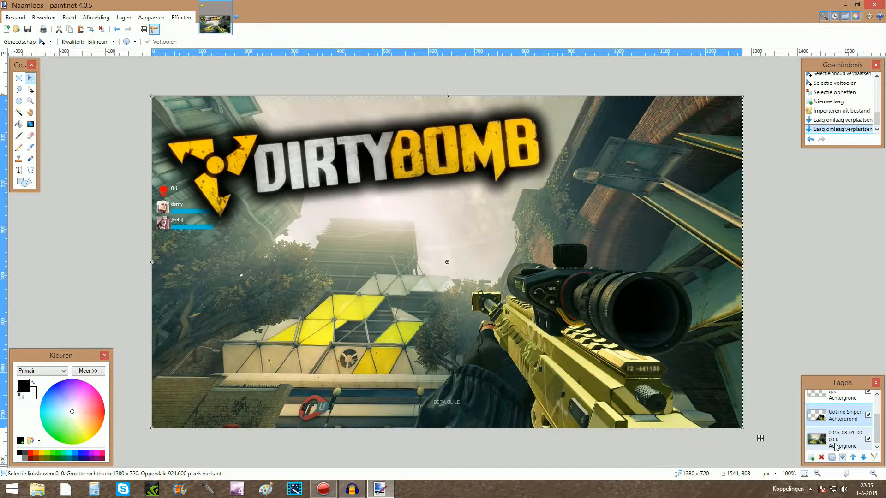
left_click(103, 29)
Apply a white drop shadow to the Uotline Sniper layer with zero offsets, widening radius 5, blur radius 24 and opacity 255
left_click(181, 17)
mouse_move(217, 72)
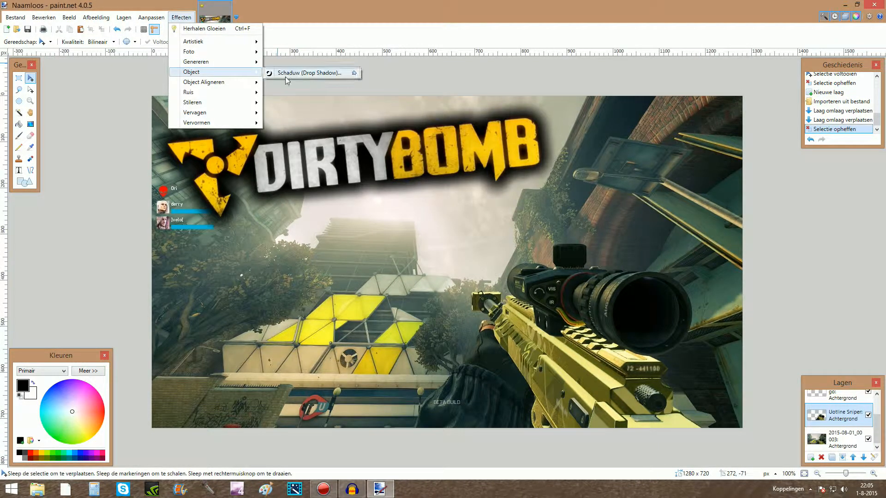
left_click(286, 75)
left_click_drag(406, 127, 767, 24)
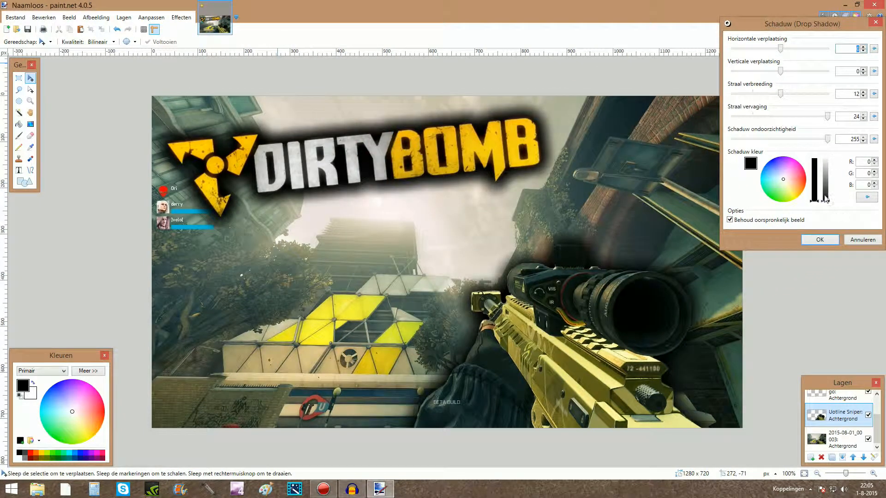
left_click_drag(829, 205, 835, 151)
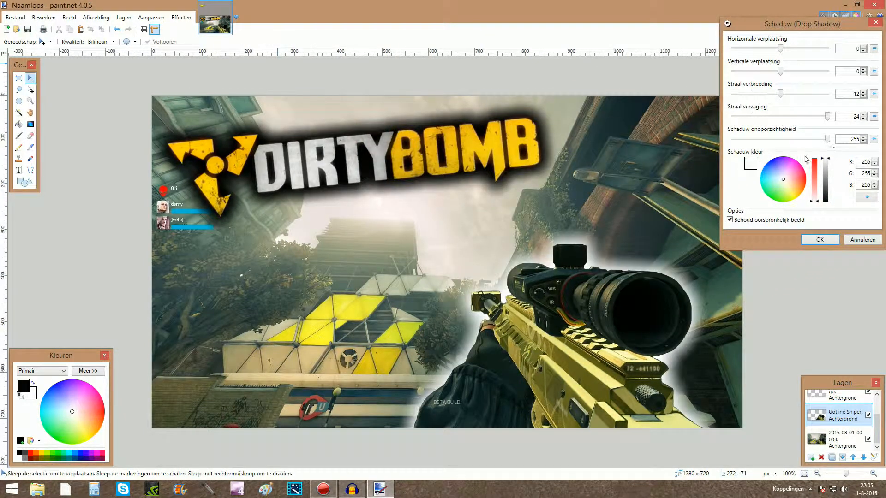
left_click(875, 94)
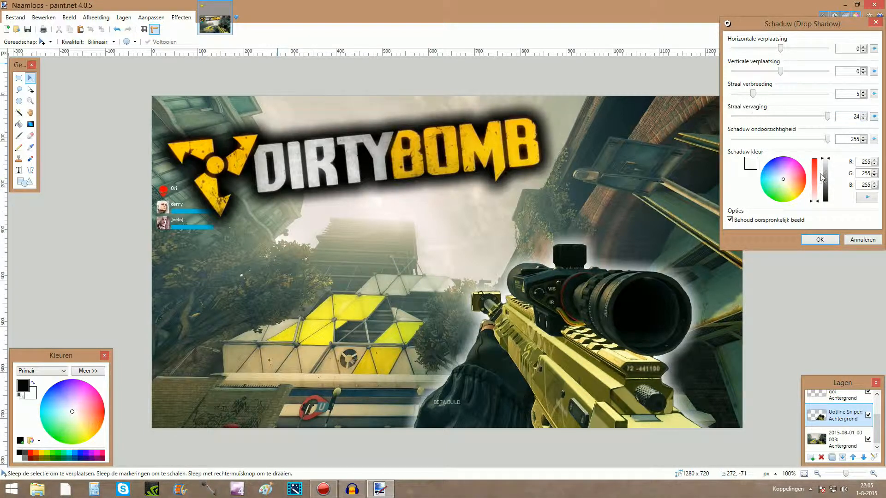
left_click(820, 240)
Apply a Glow effect to the sniper layer with radius 20, brightness -100 and contrast 10
left_click(180, 17)
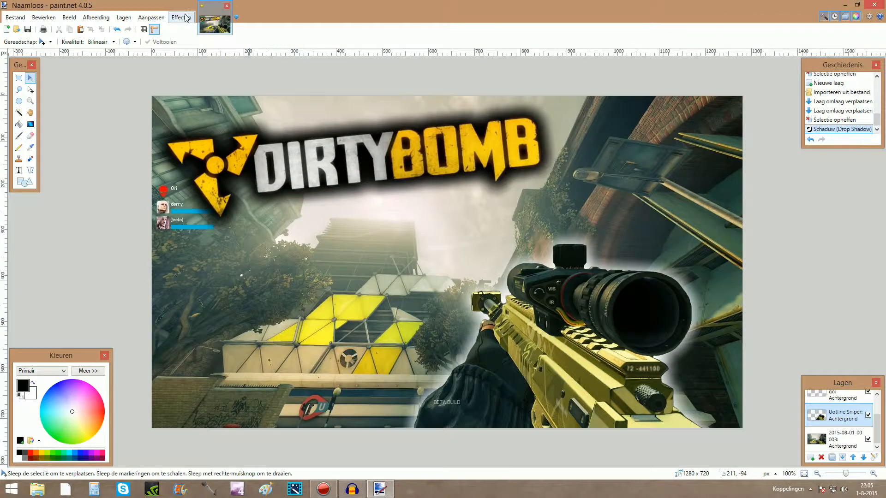
mouse_move(191, 51)
left_click(325, 52)
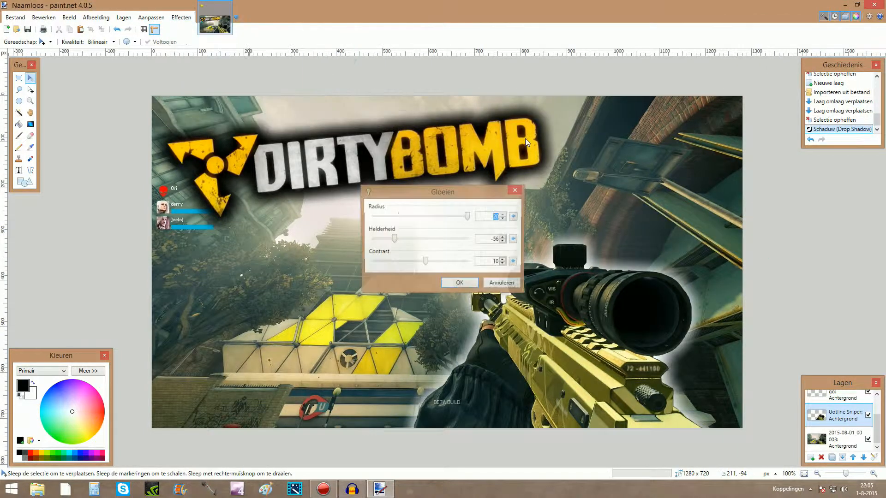
left_click_drag(480, 192, 656, 83)
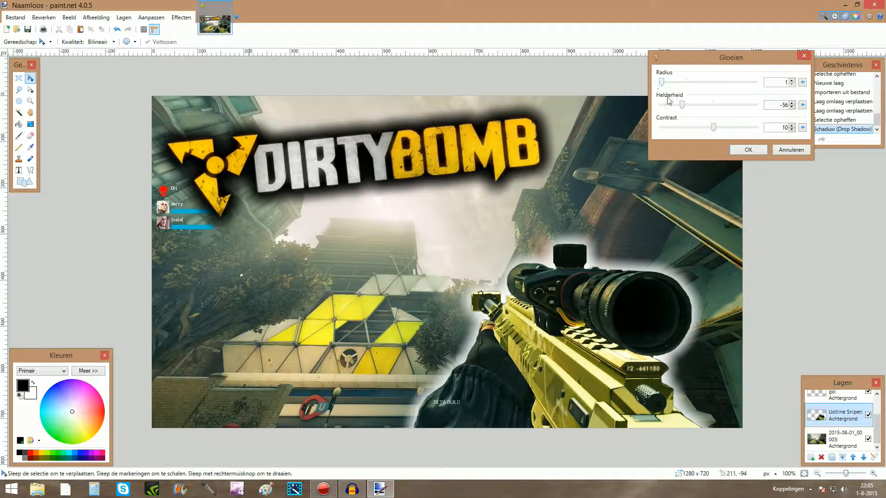
left_click(804, 82)
left_click_drag(690, 110, 660, 110)
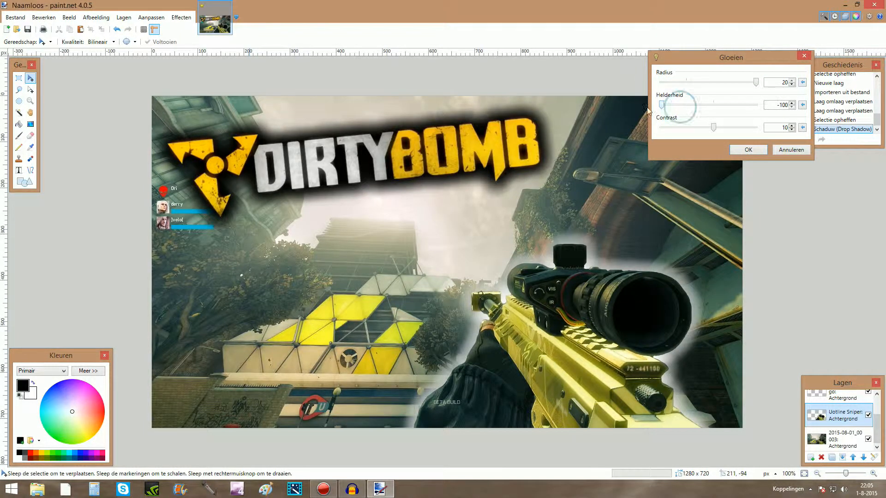
left_click(747, 150)
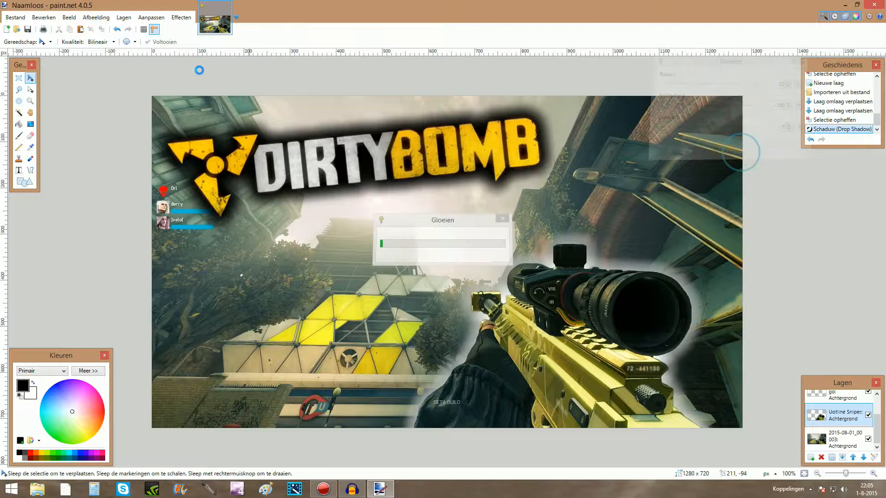
Sharpen the sniper layer with an amount of 20
left_click(181, 17)
mouse_move(191, 54)
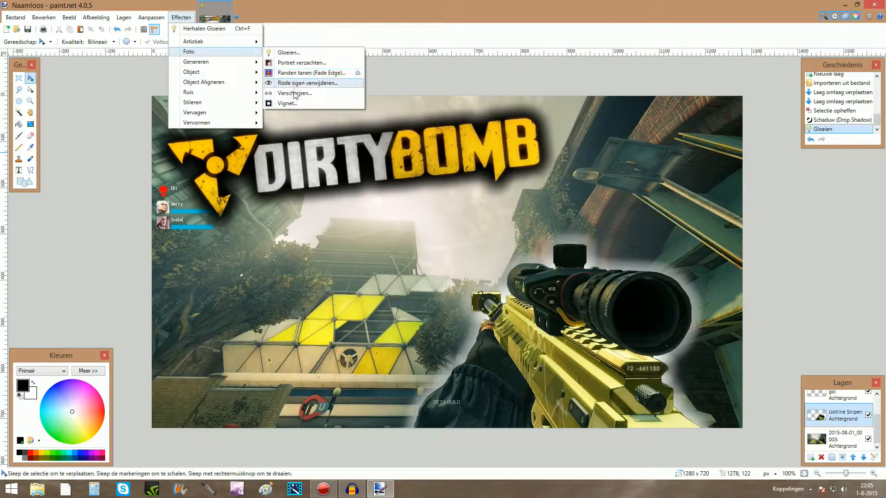
left_click(295, 88)
left_click_drag(441, 211, 277, 127)
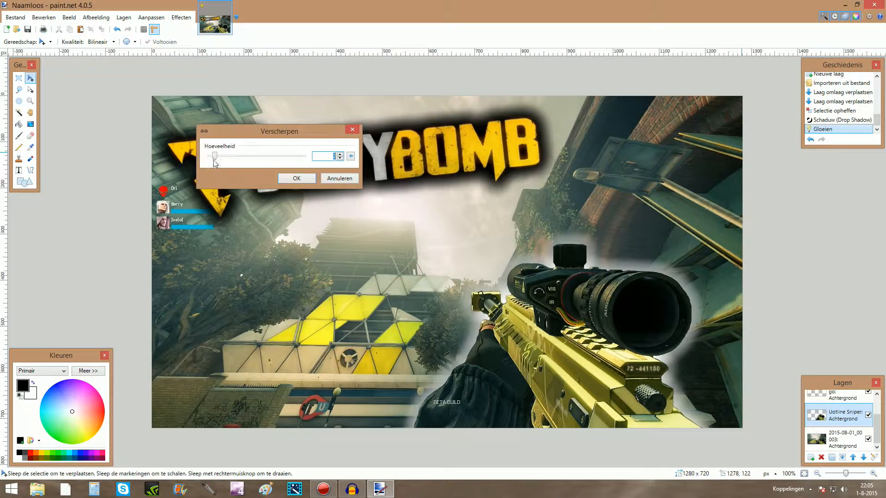
left_click_drag(219, 159, 305, 157)
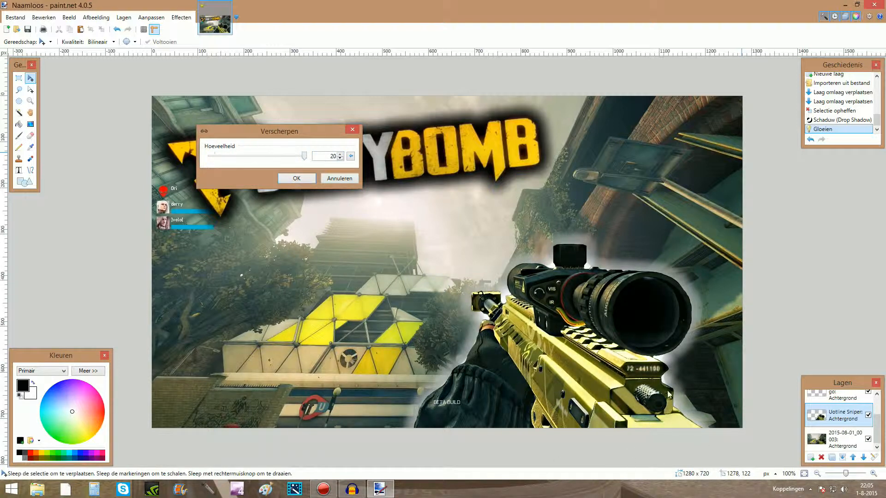
left_click(297, 180)
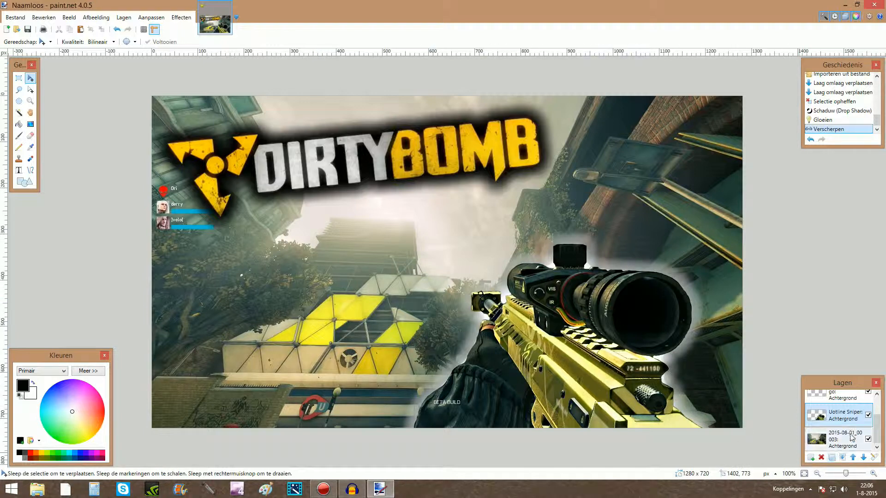
Make Laag 3 the active layer and set the Text tool to bold Code Bold at size 120
scroll(849, 429, "up", 2)
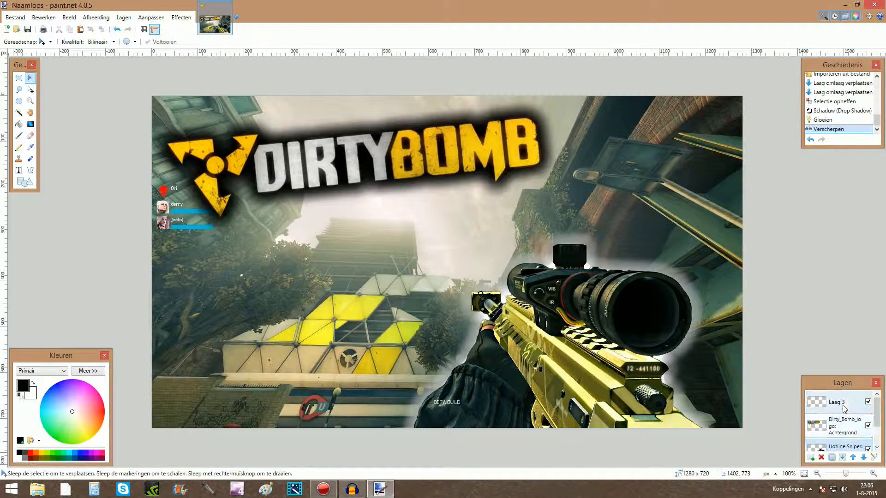
left_click(833, 402)
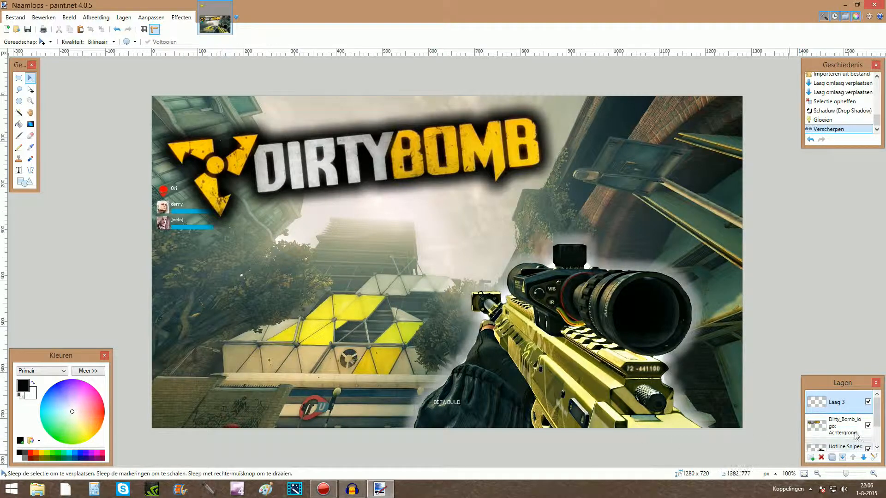
left_click(18, 170)
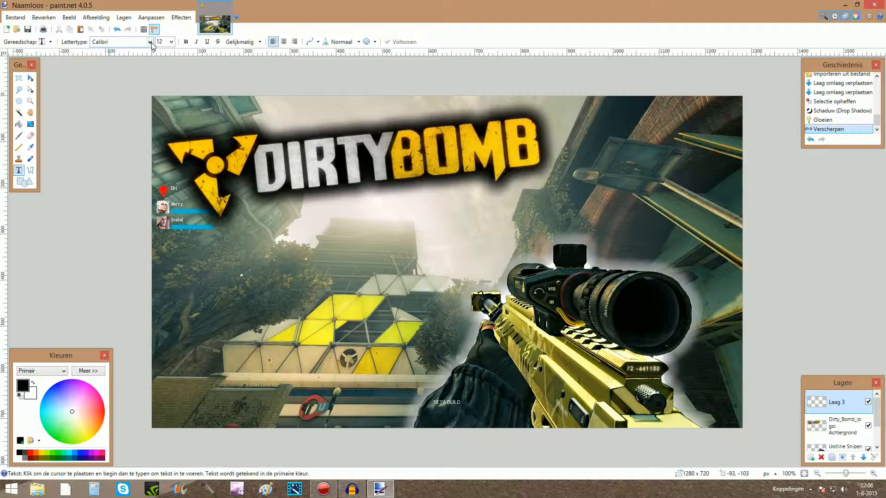
left_click(118, 42)
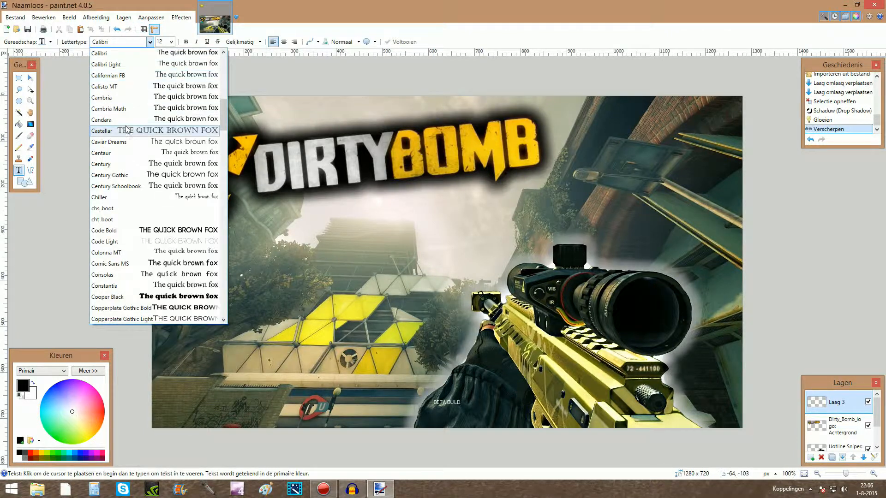
mouse_move(224, 110)
left_mouse_down()
mouse_move(226, 75)
mouse_move(224, 123)
left_mouse_up()
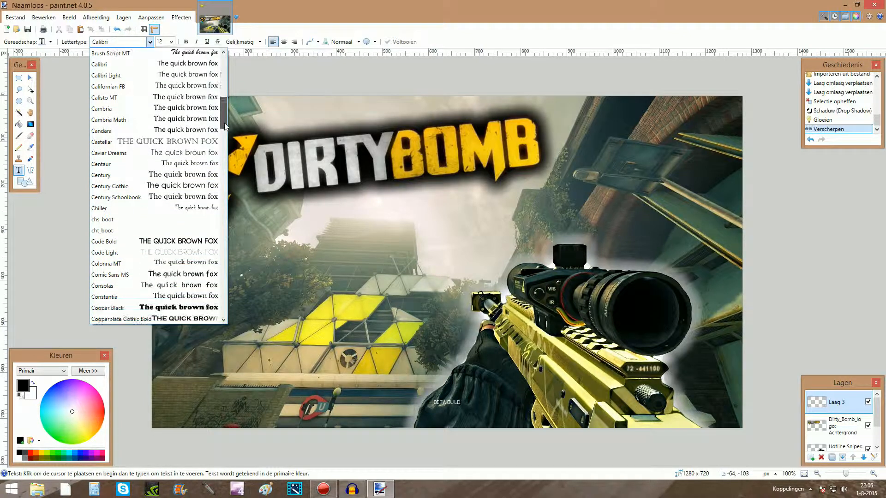
left_click(116, 245)
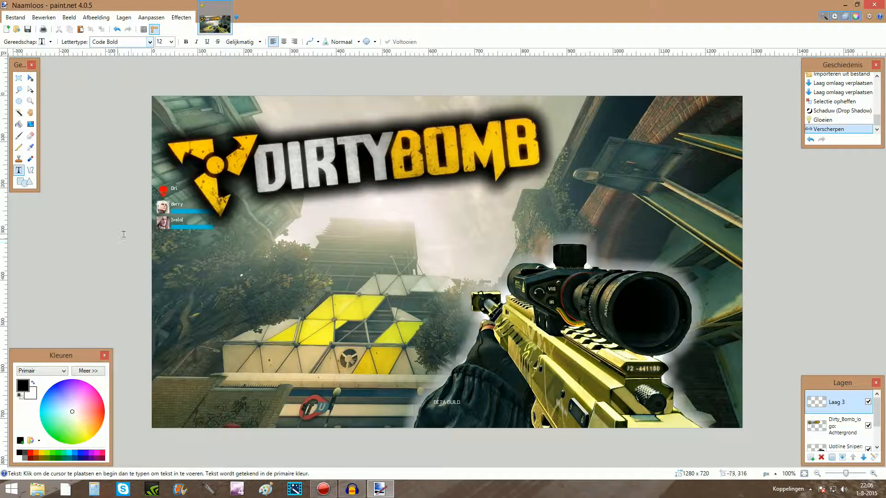
left_click(186, 41)
left_click(165, 41)
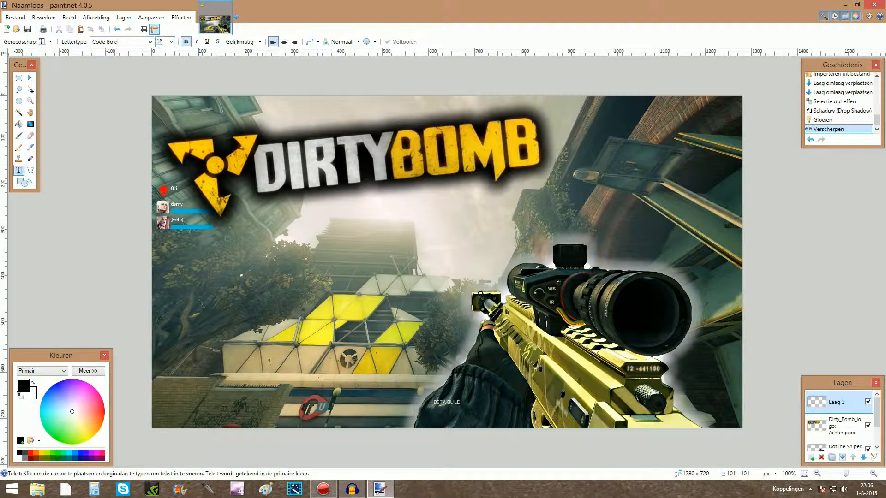
Add the text "THUMBNAIL" on Laag 3 and position it below the Dirty Bomb logo, reaching the sniper's scope
left_click(280, 217)
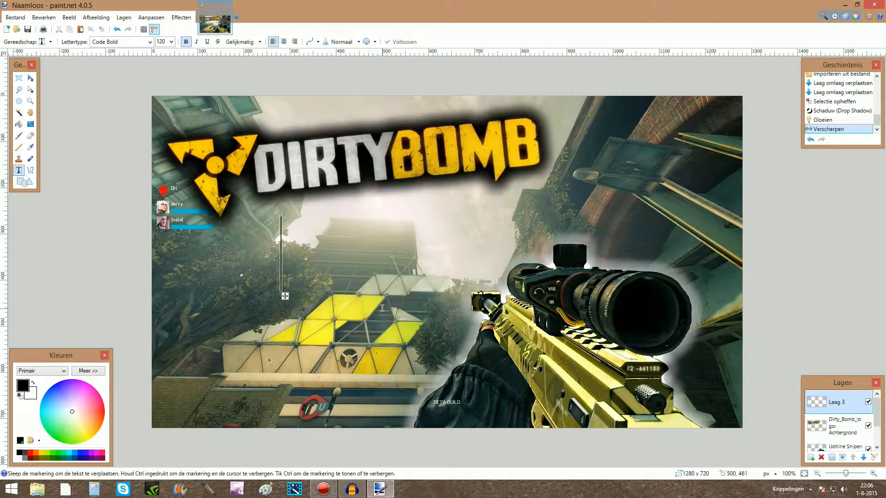
type("THUMBNAIL")
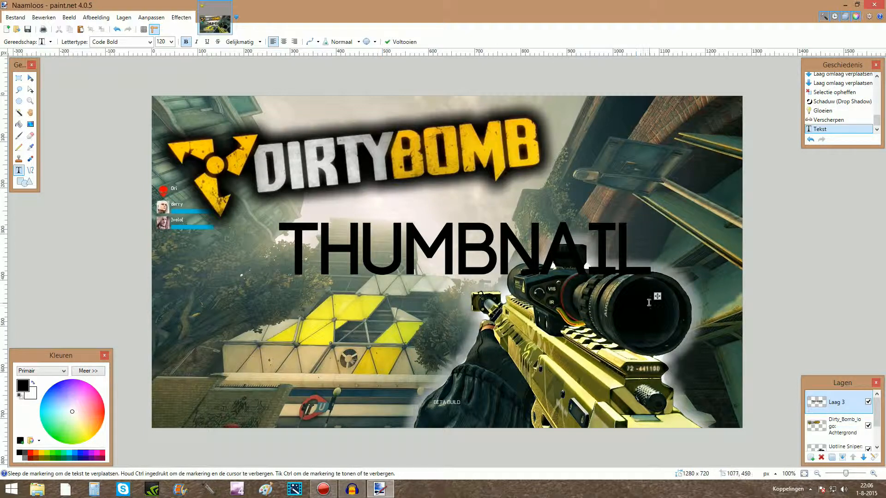
left_click_drag(657, 296, 577, 321)
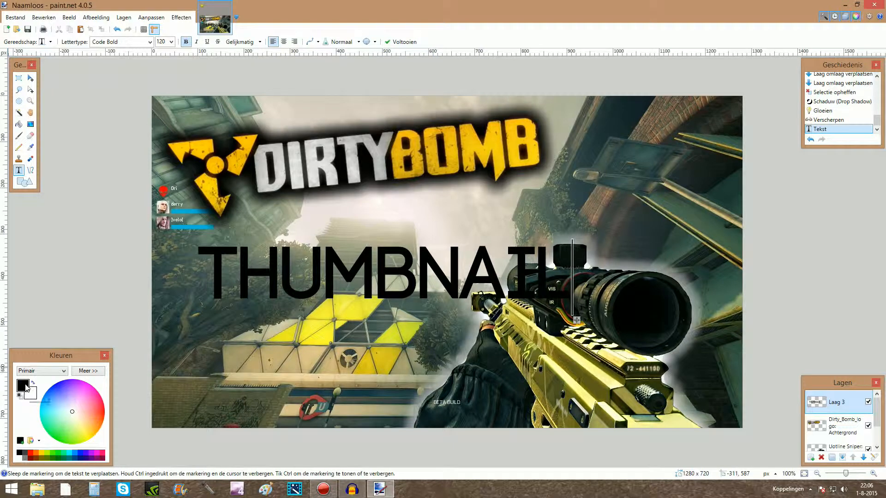
Set orange as primary and yellow-green as secondary colour, and fill the selected THUMBNAIL lettering with a vertical gradient about 83 px long, ending deselected
left_click(84, 433)
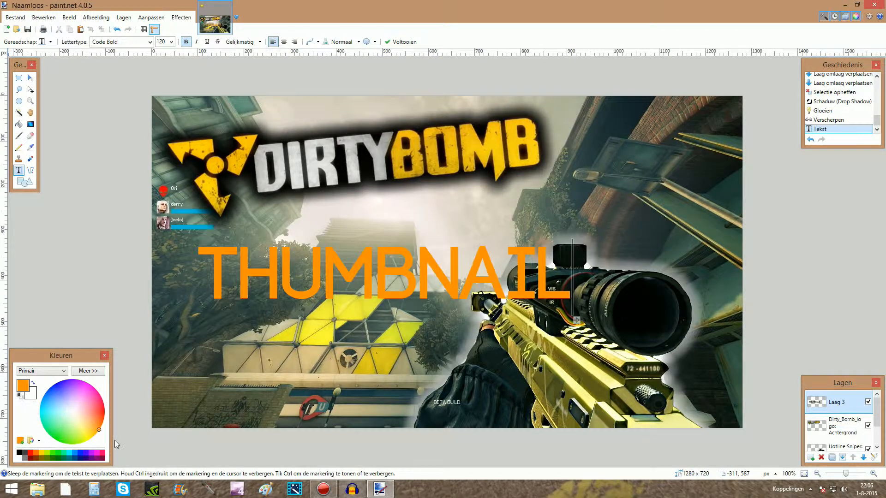
left_click(84, 442)
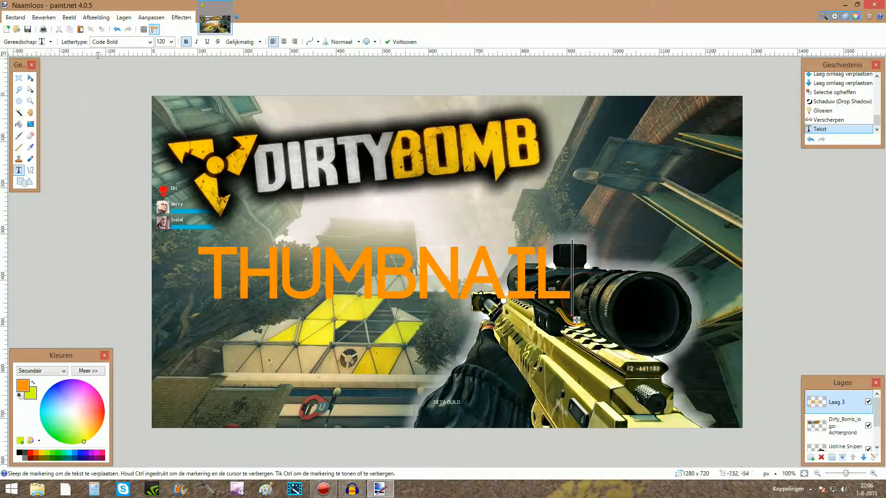
left_click(19, 113)
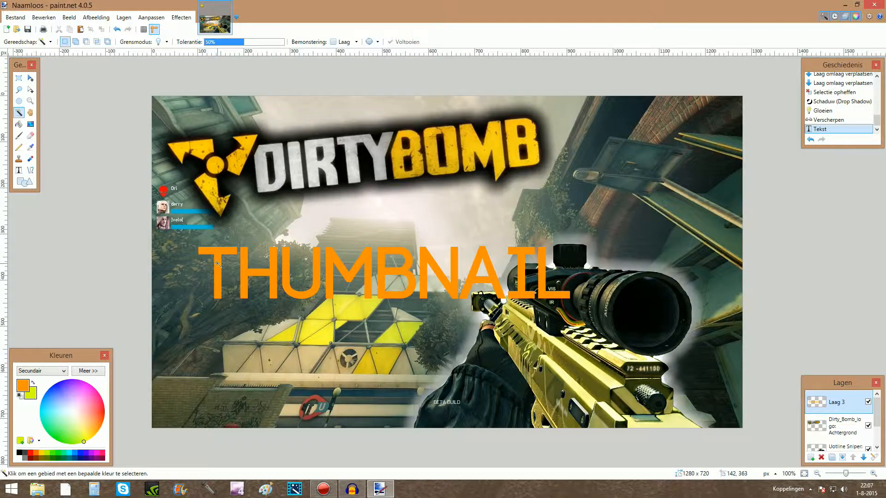
left_click(218, 263)
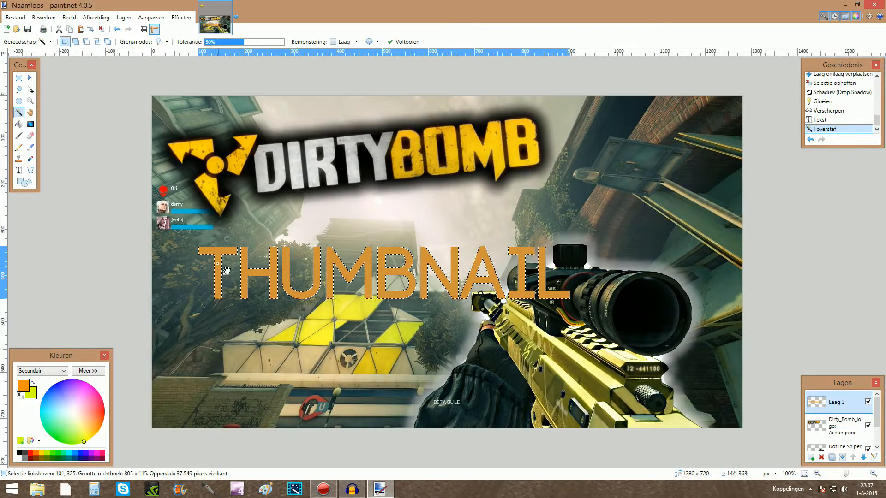
left_click(31, 124)
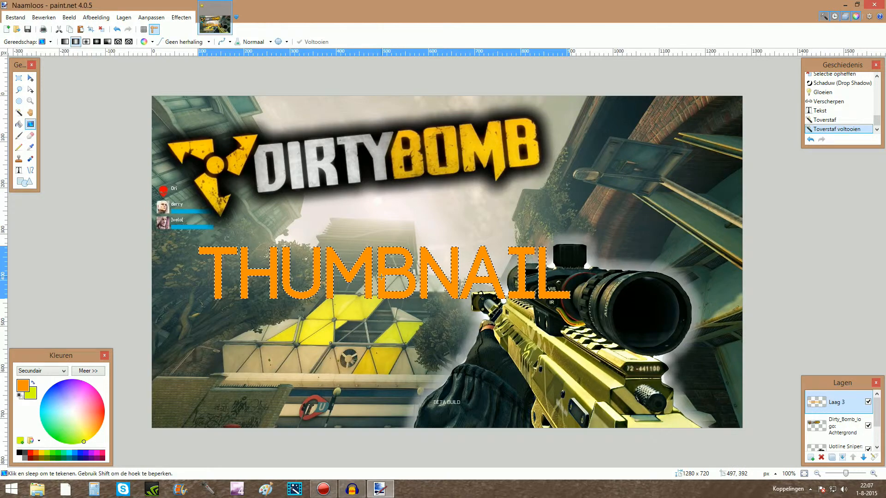
left_click_drag(381, 277, 382, 238)
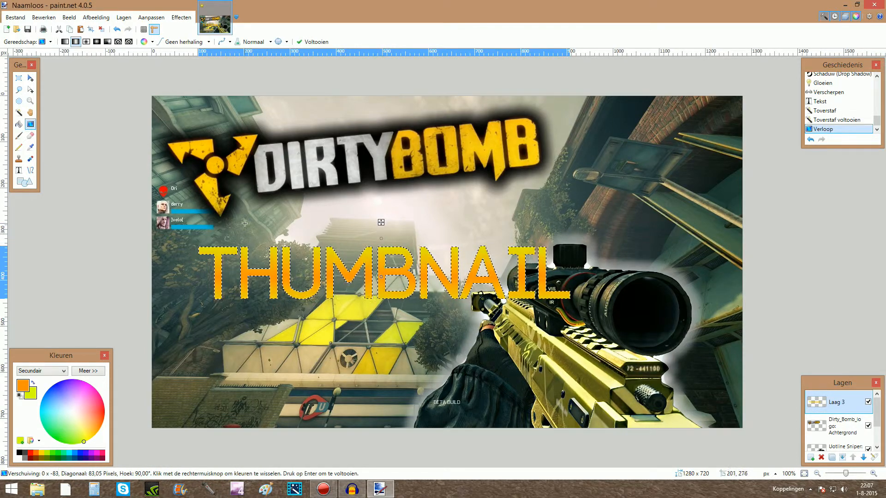
left_click(102, 29)
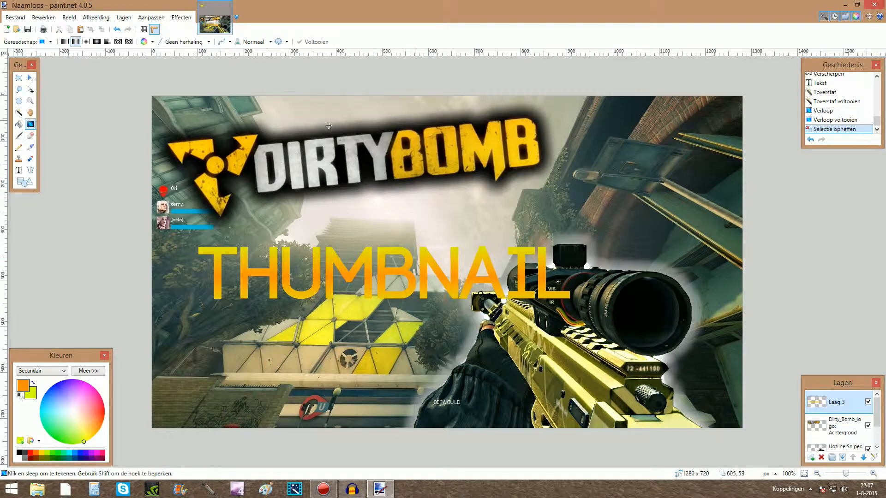
Create a new 805 x 115 pixel image and import texture 16 from the Downloads folder as a layer, expanding the canvas to fit
double_click(238, 22)
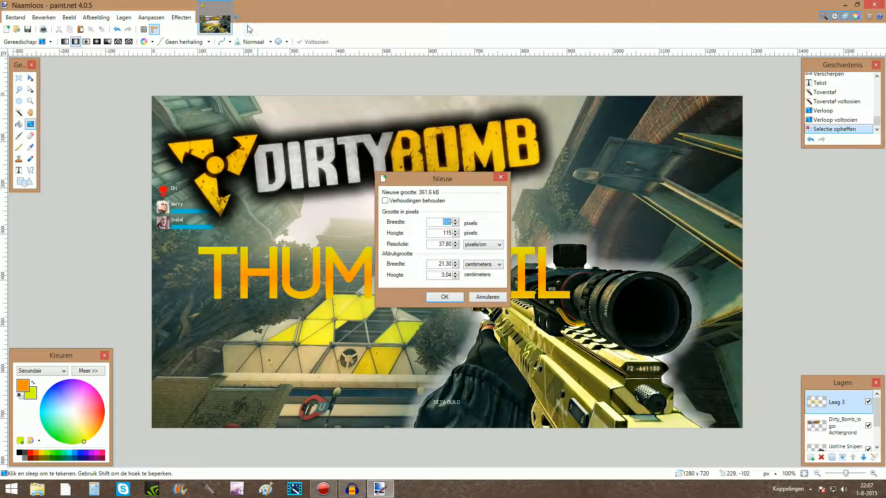
key("Return")
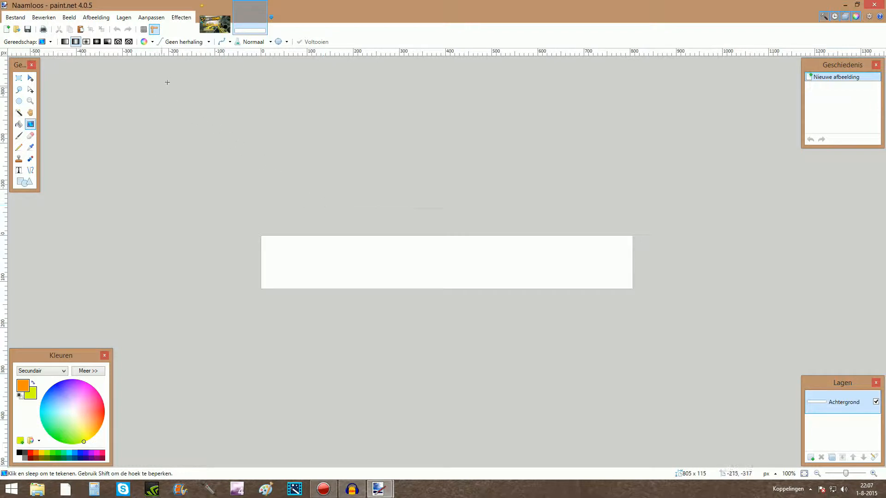
left_click(124, 17)
left_click(157, 63)
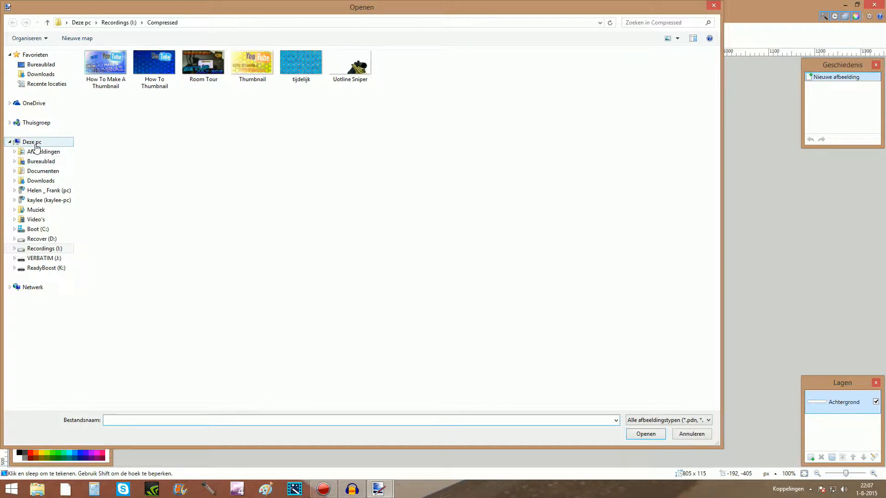
left_click(40, 181)
left_click(475, 197)
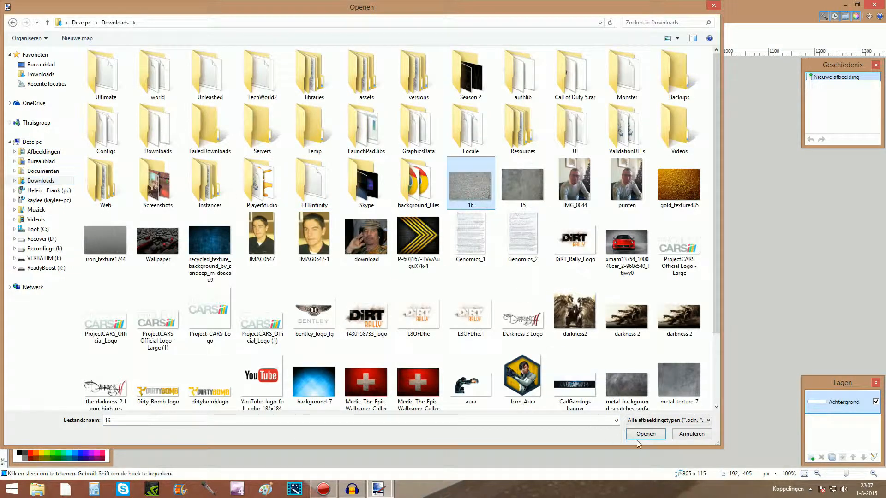
left_click(646, 434)
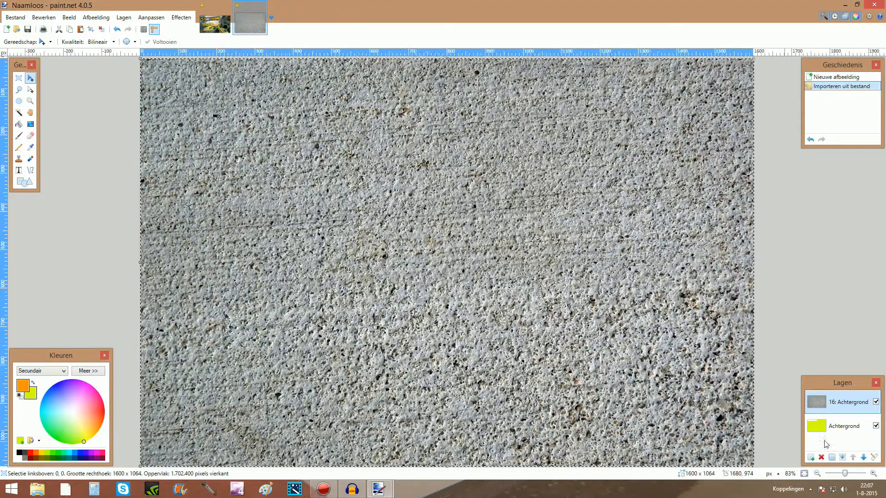
Delete the yellow-green Achtergrond layer, then add a new empty layer above the concrete texture with nothing selected
left_click(840, 425)
left_click(822, 457)
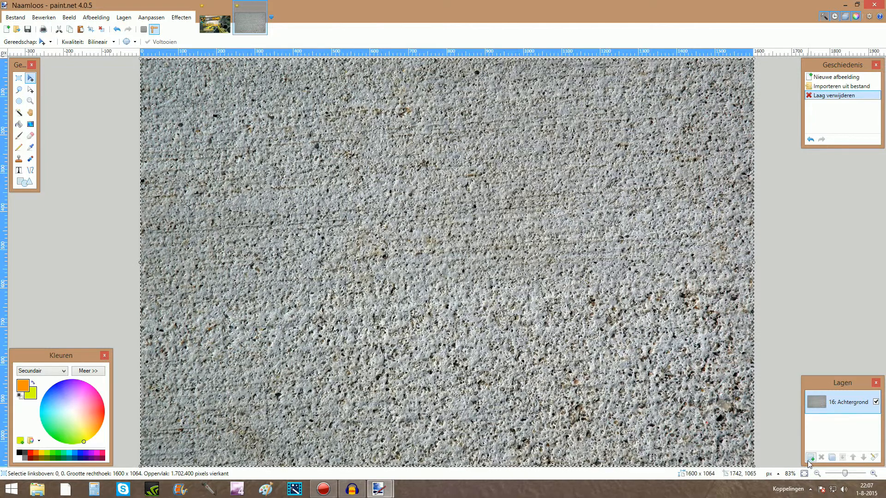
left_click(811, 458)
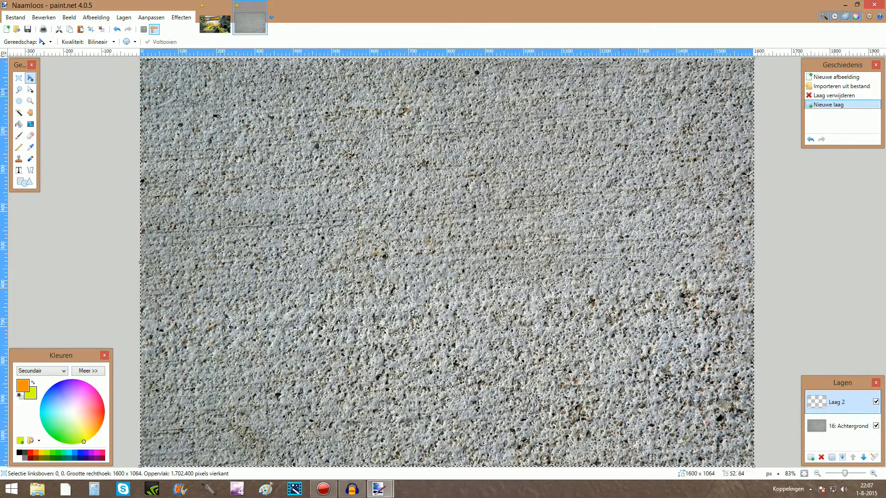
left_click(102, 29)
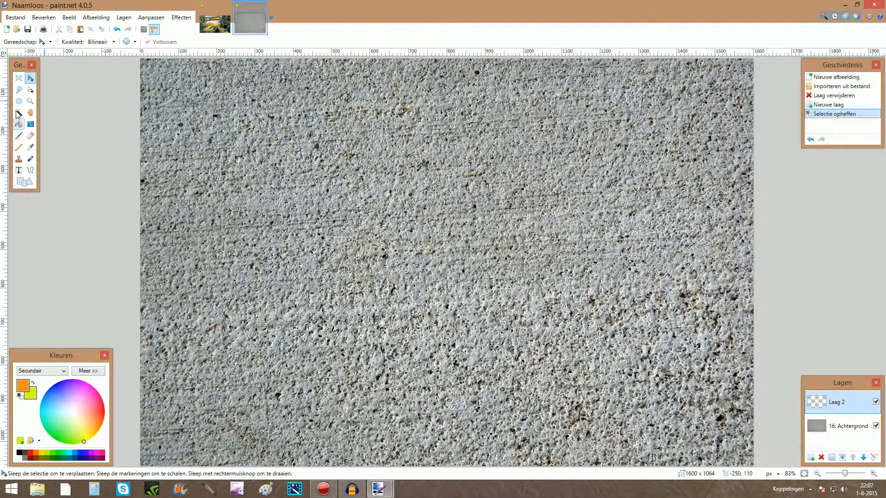
left_click(18, 170)
left_click(294, 236)
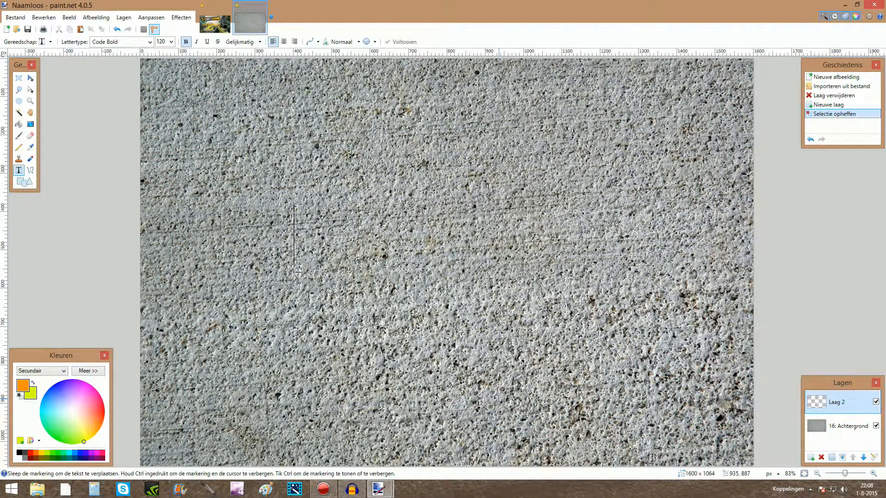
type("THUMB")
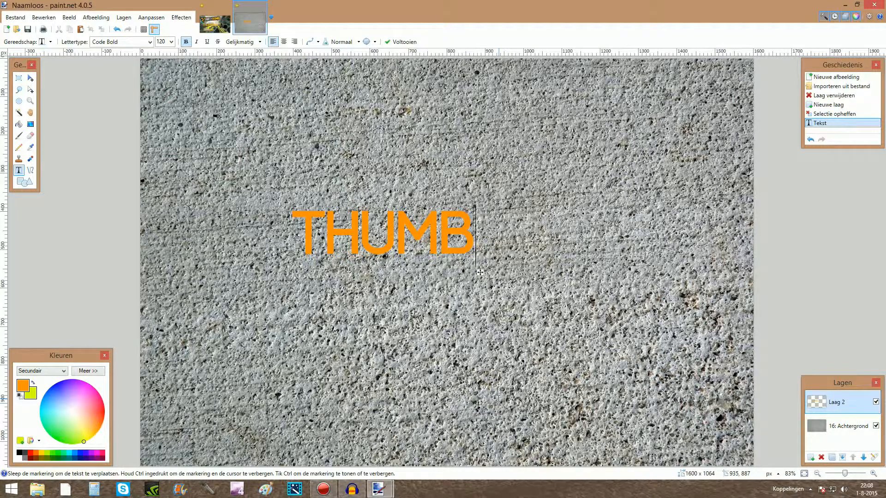
key("BackSpace")
key("BackSpace")
key("BackSpace")
key("BackSpace")
key("BackSpace")
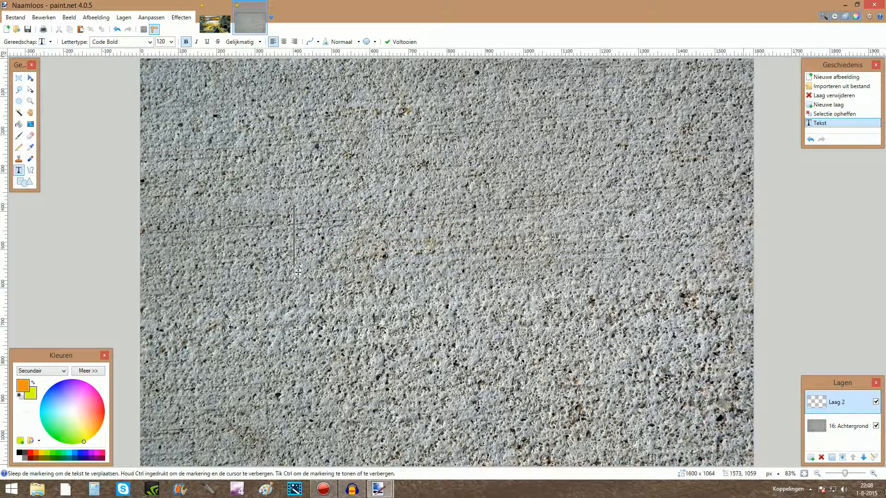
left_click(850, 426)
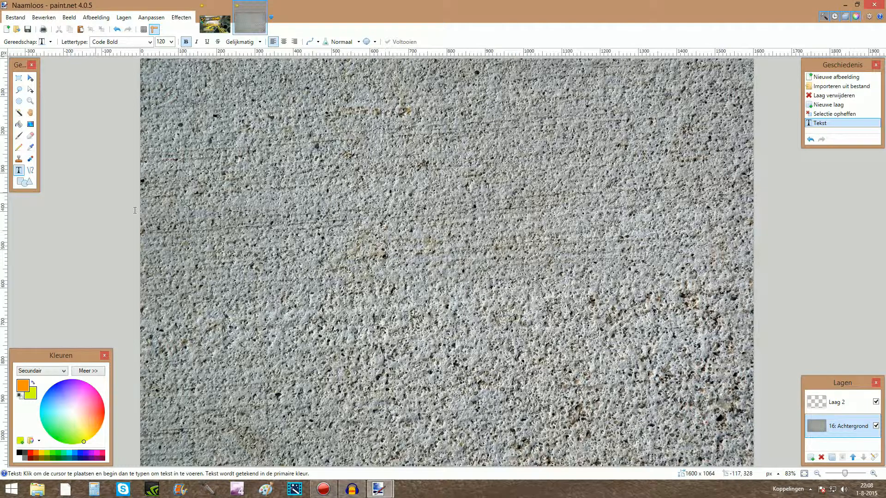
left_click(835, 402)
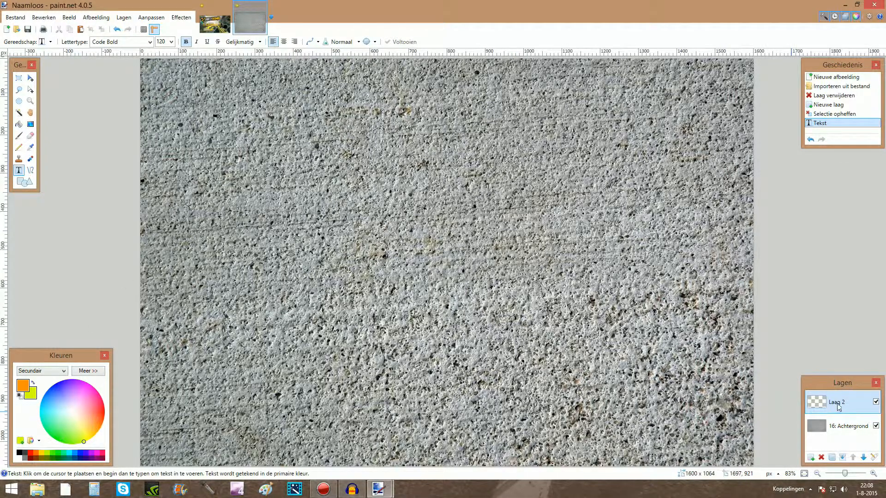
Fill Laag 2 with the primary orange FF9000 at an alpha of 151, so it tints the concrete texture
left_click(64, 371)
left_click(36, 378)
left_click(88, 371)
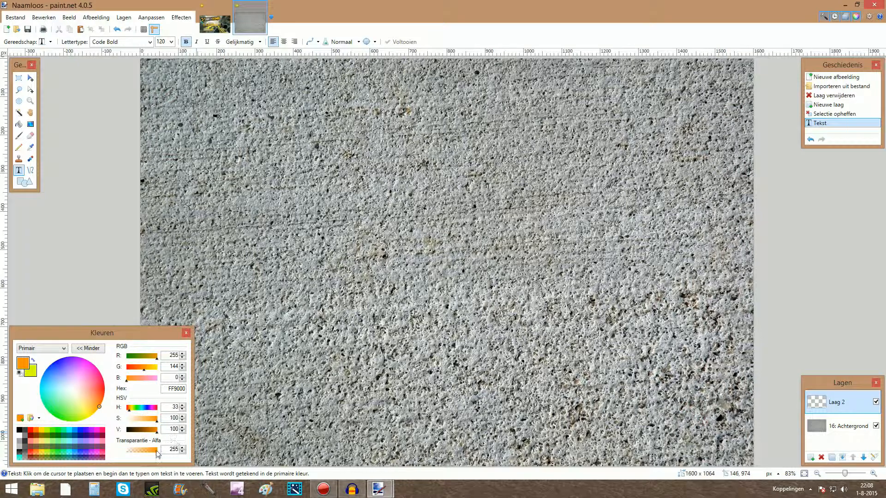
left_click_drag(156, 451, 136, 452)
left_click(19, 124)
left_click(406, 263)
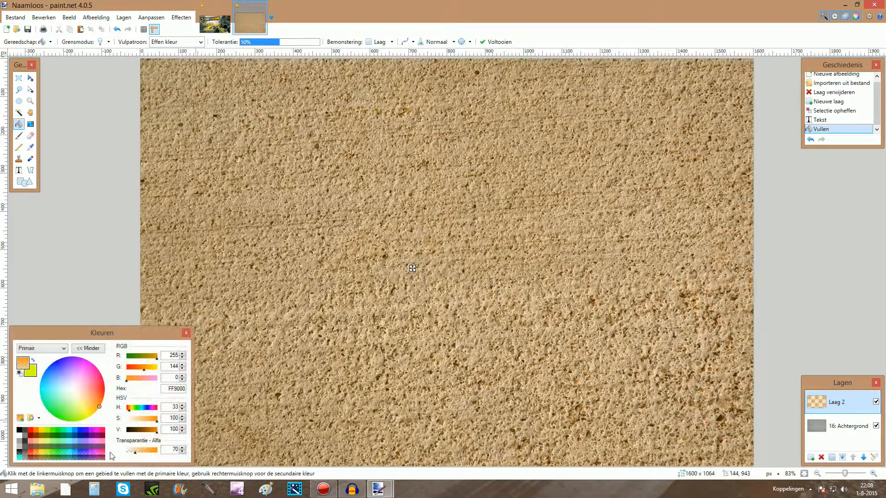
left_click_drag(137, 456, 157, 455)
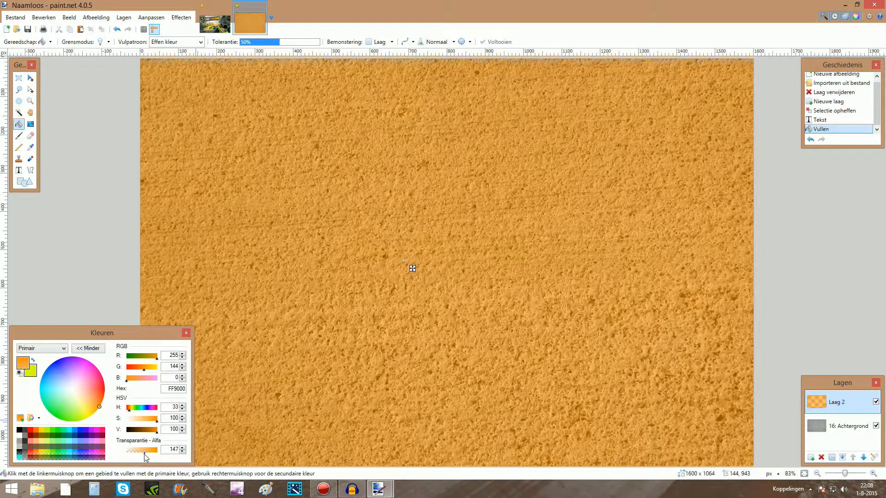
left_click_drag(144, 455, 145, 455)
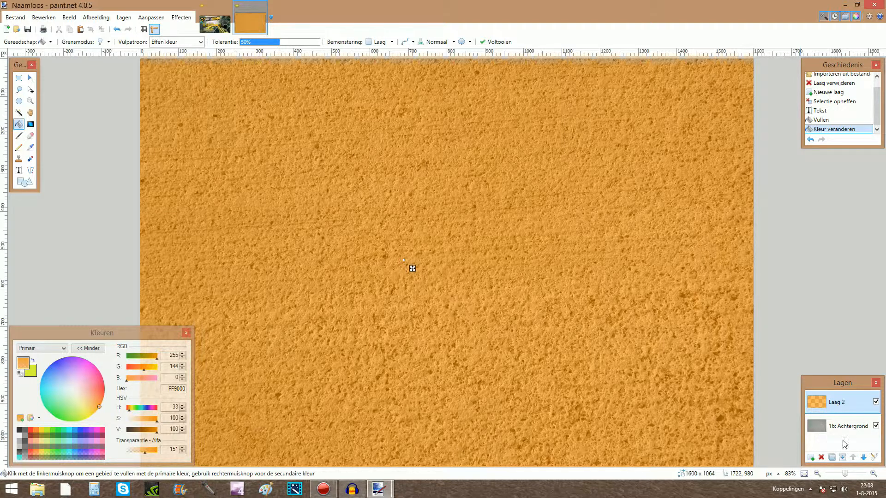
Merge the orange layer down into the texture and place a text cursor near the centre on a new layer
left_click(842, 457)
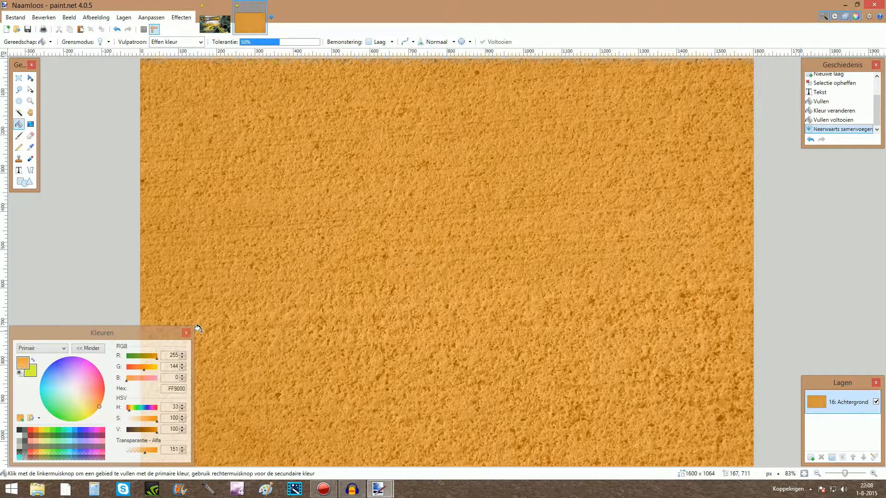
left_click(88, 348)
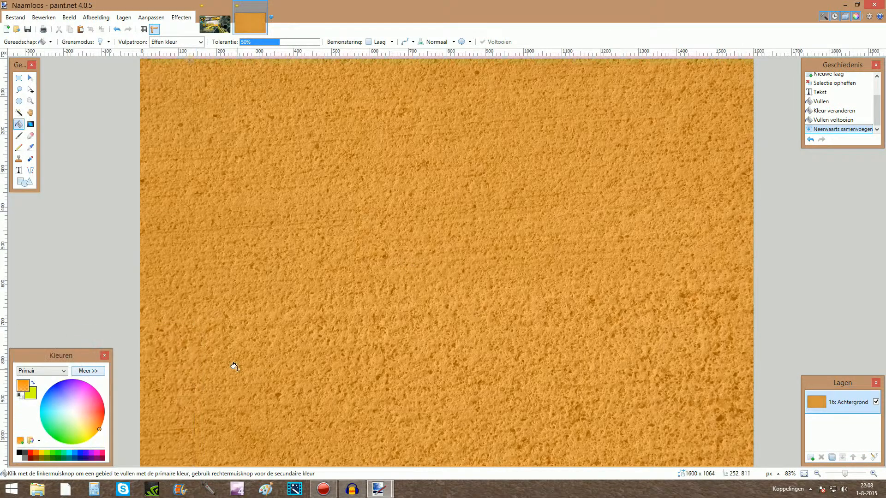
left_click(811, 458)
left_click(18, 170)
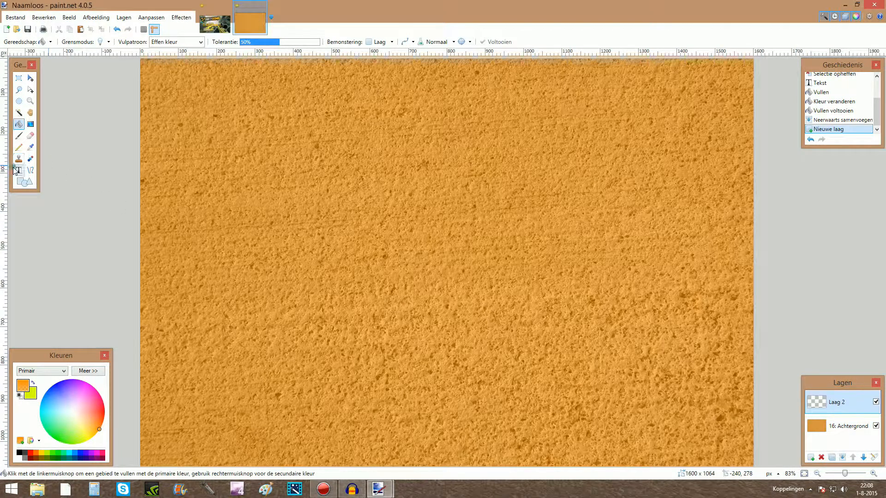
left_click(342, 260)
type("THUMB")
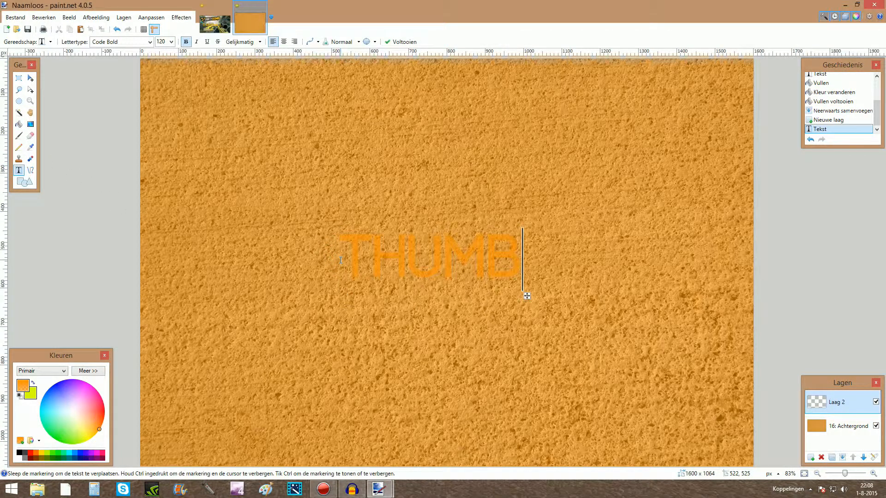
key("BackSpace")
key("BackSpace")
key("BackSpace")
key("BackSpace")
key("BackSpace")
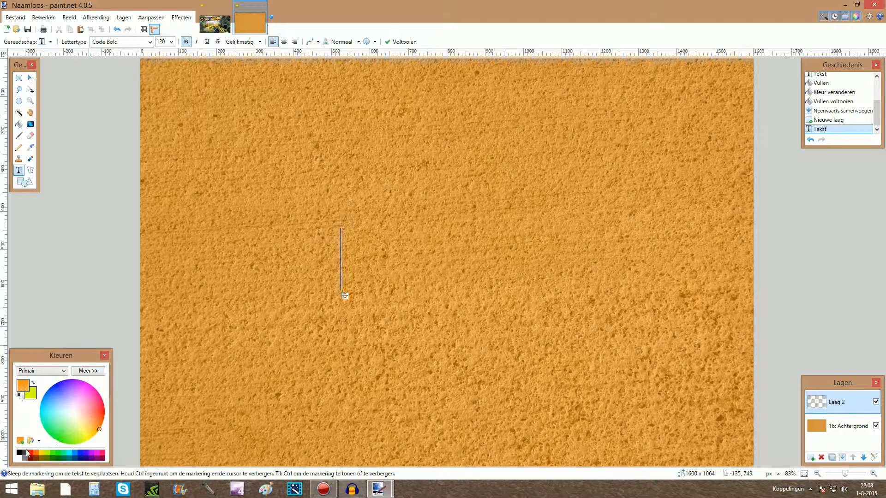
Enter the text "THUMBNAIL" in black on Laag 2
left_click(21, 452)
type("TH")
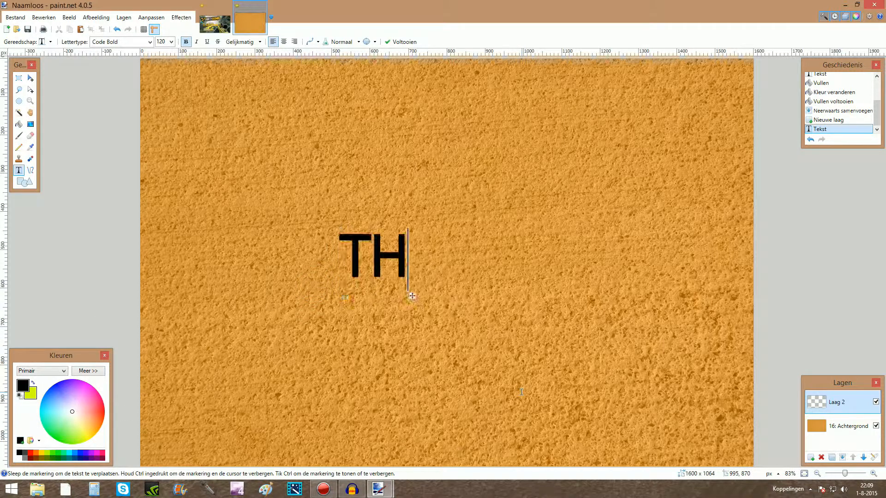
type("UMBNAIL")
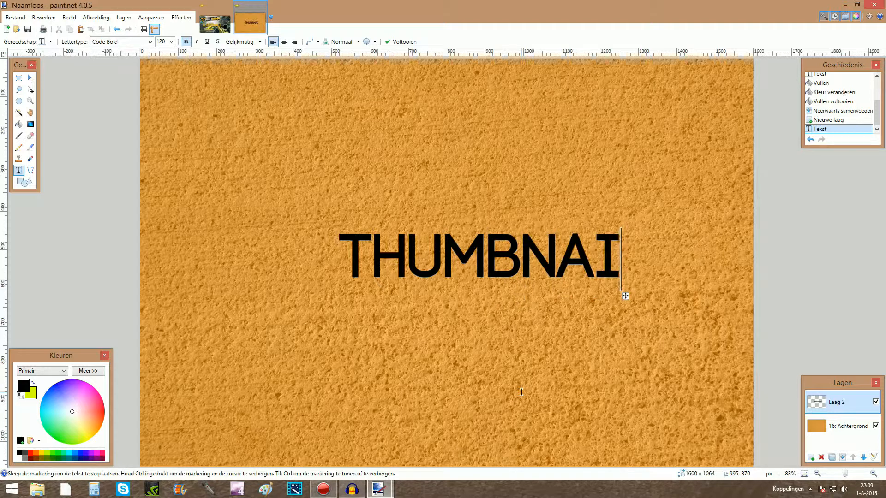
Select the black THUMBNAIL lettering with the Magic Wand and paste the same area copied from the texture layer onto Laag 2
left_click(19, 112)
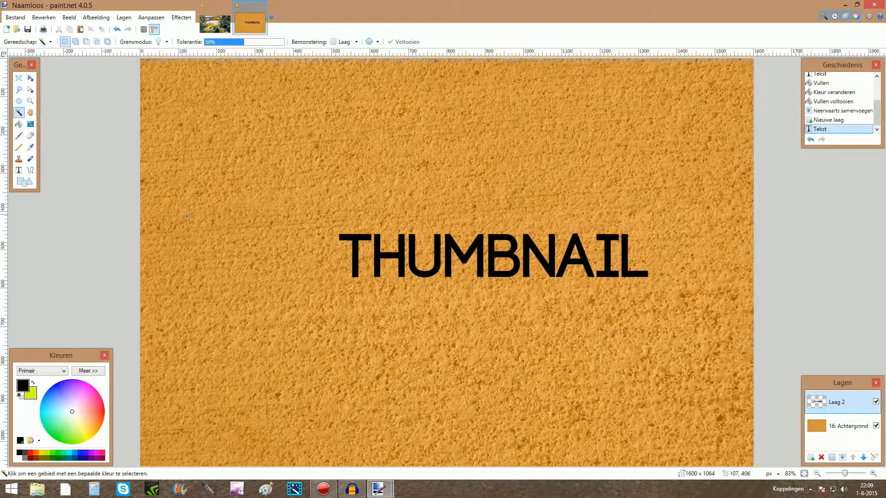
left_click(355, 257)
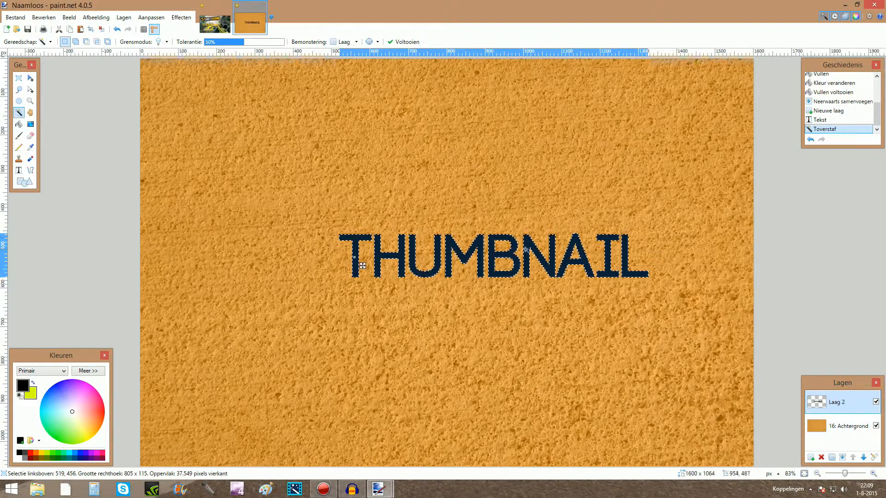
left_click(854, 426)
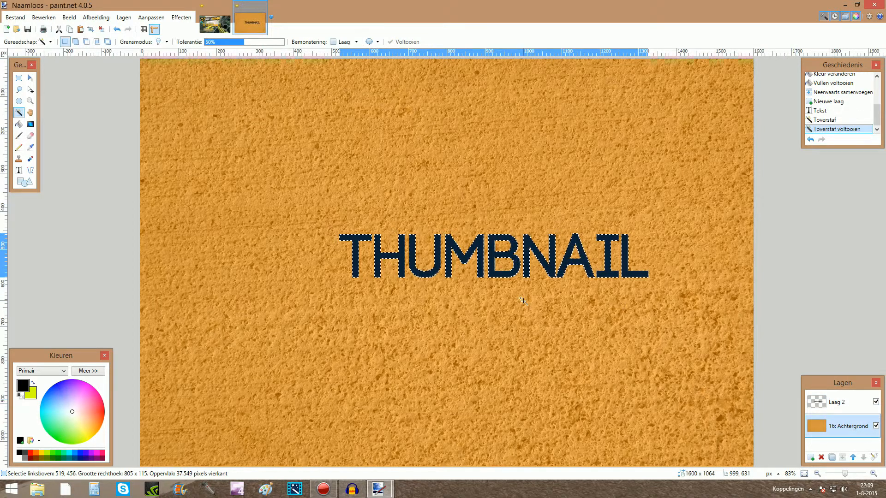
left_click(842, 406)
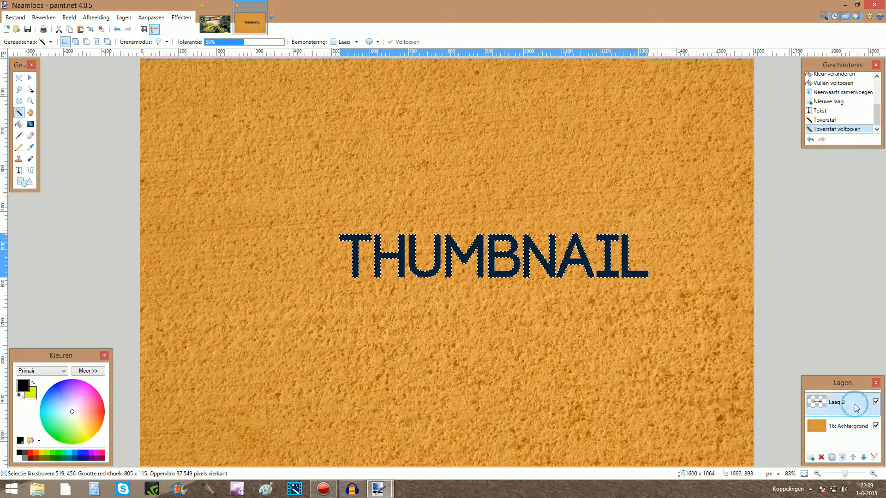
key("ctrl+v")
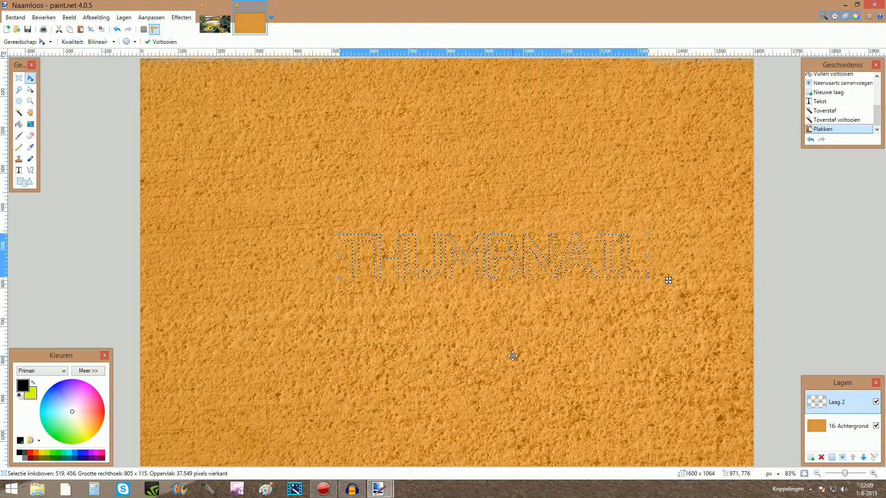
Delete the 16: Achtergrond texture layer and switch to the Dirty Bomb thumbnail image
left_click(848, 431)
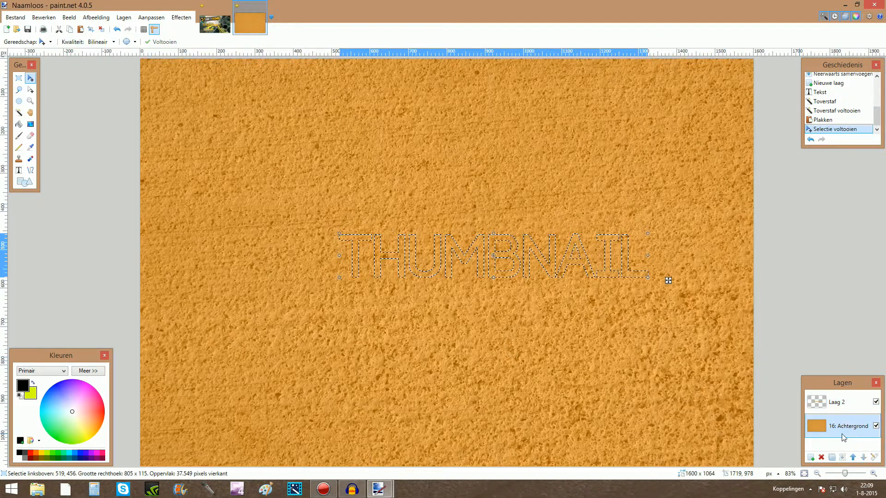
left_click(821, 457)
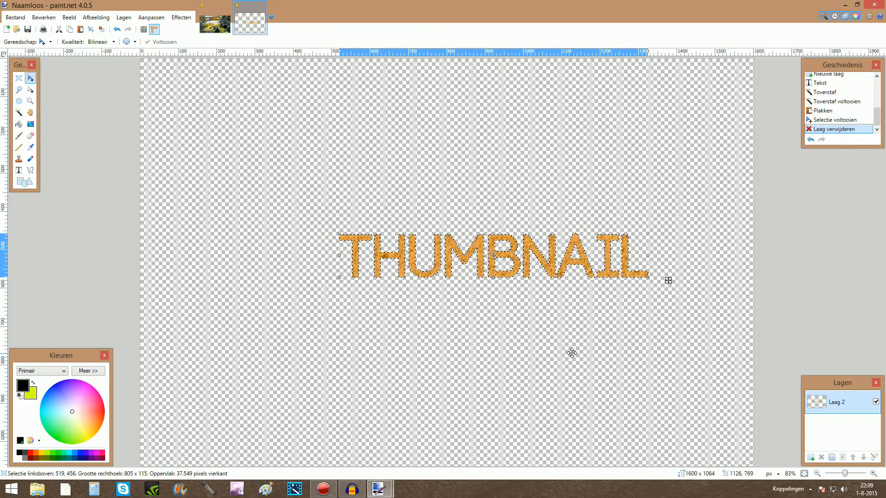
left_click(216, 30)
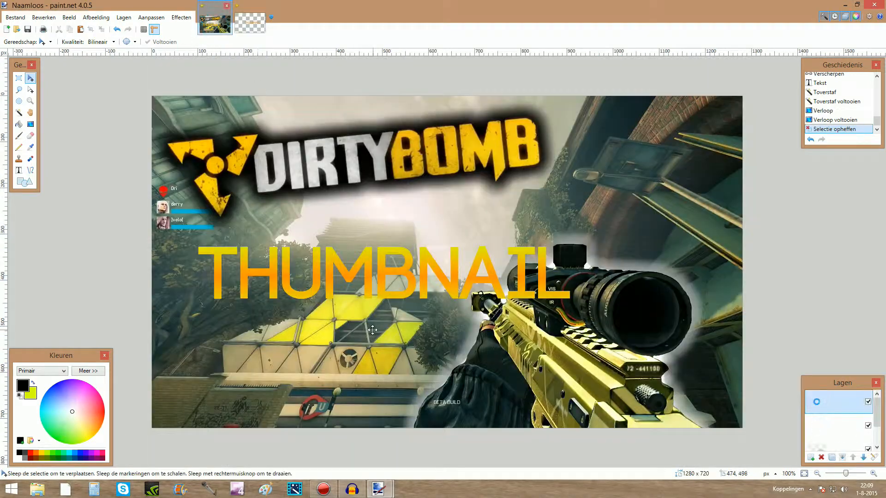
Paste the textured lettering just below the gradient THUMBNAIL text, then erase both from Laag 3
key("ctrl+shift+v")
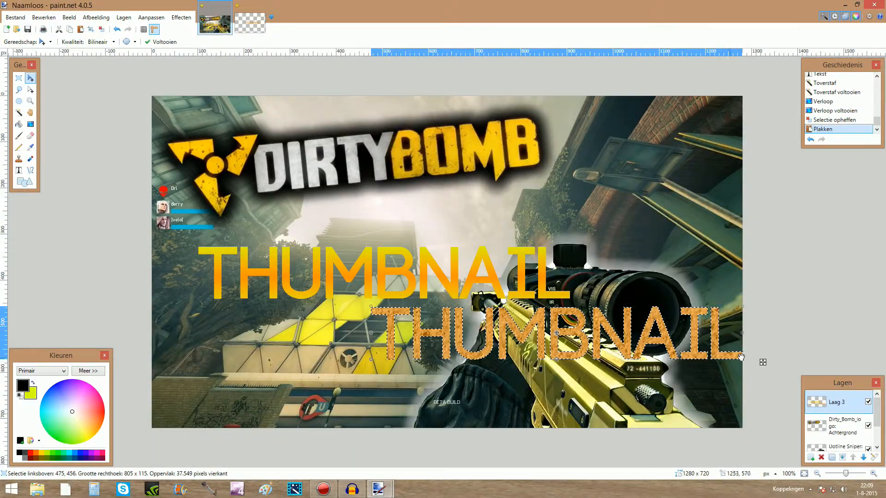
left_click_drag(763, 362, 601, 345)
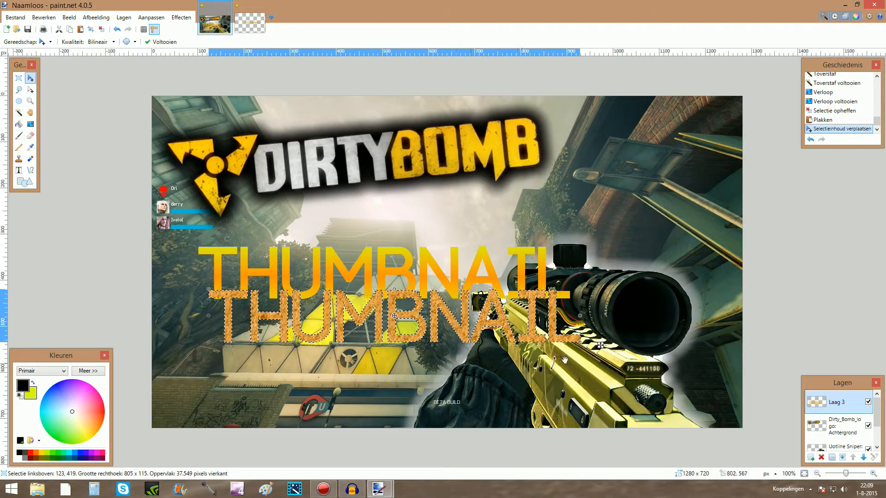
key("s")
mouse_move(187, 225)
left_mouse_down()
mouse_move(364, 351)
mouse_move(644, 380)
left_mouse_up()
key("Delete")
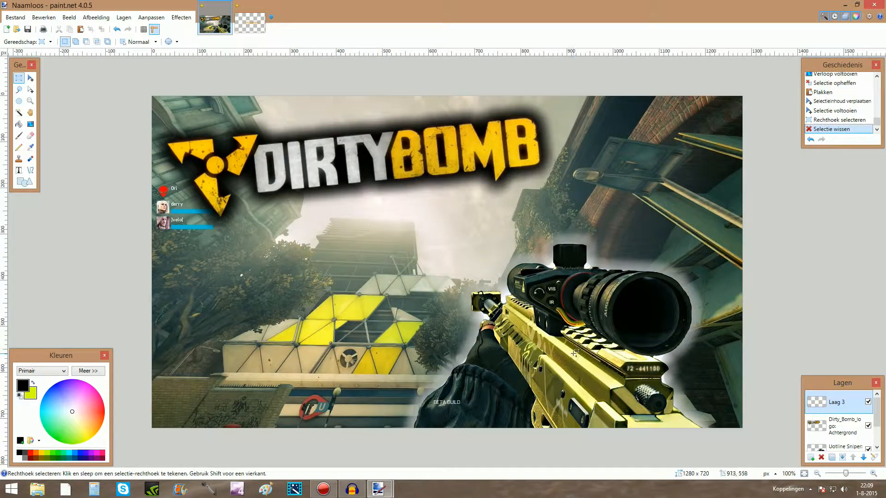
Paste the textured THUMBNAIL lettering onto Laag 3, position it below the logo at about 128, 338, and deselect it
key("ctrl+v")
left_click_drag(637, 334, 477, 281)
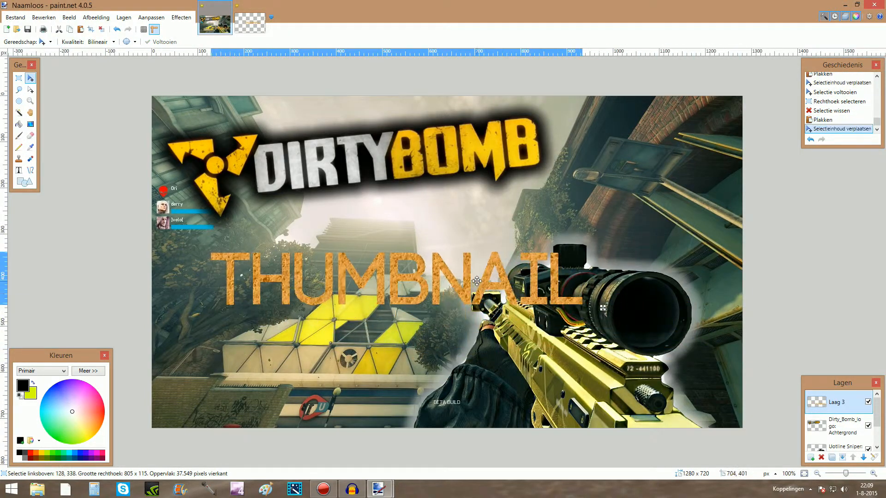
left_click(102, 29)
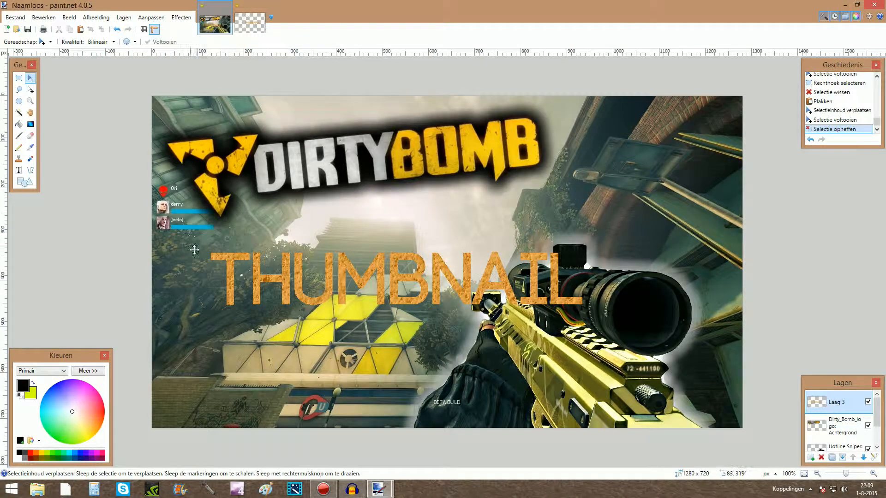
Apply a black Drop Shadow to the THUMBNAIL lettering with zero offsets, widening radius 5, blur radius 24 and opacity 255
left_click(184, 18)
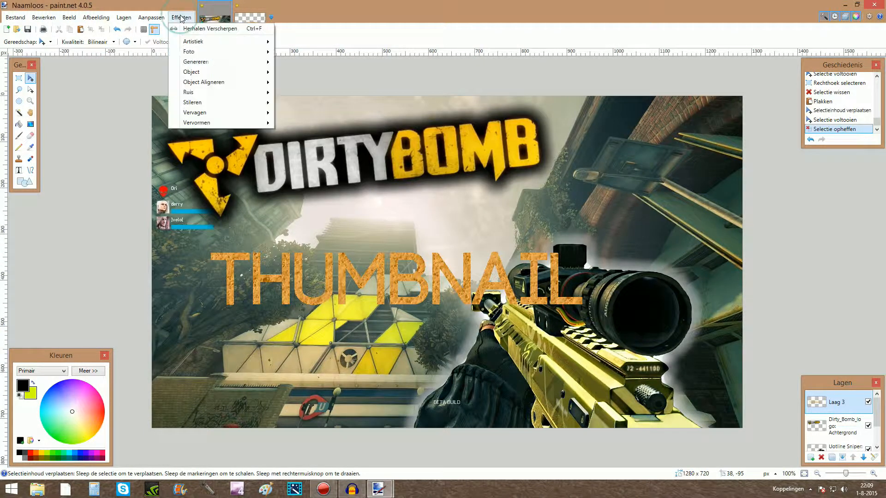
mouse_move(199, 73)
left_click(303, 73)
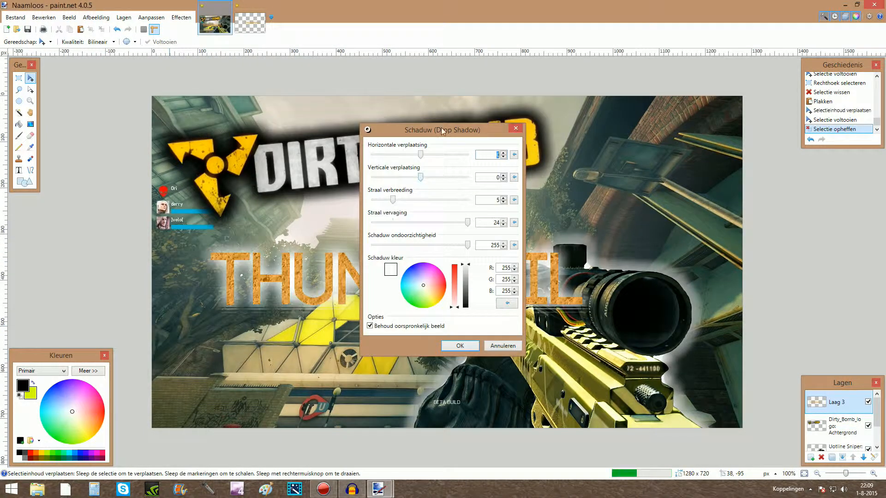
left_click_drag(779, 184, 779, 225)
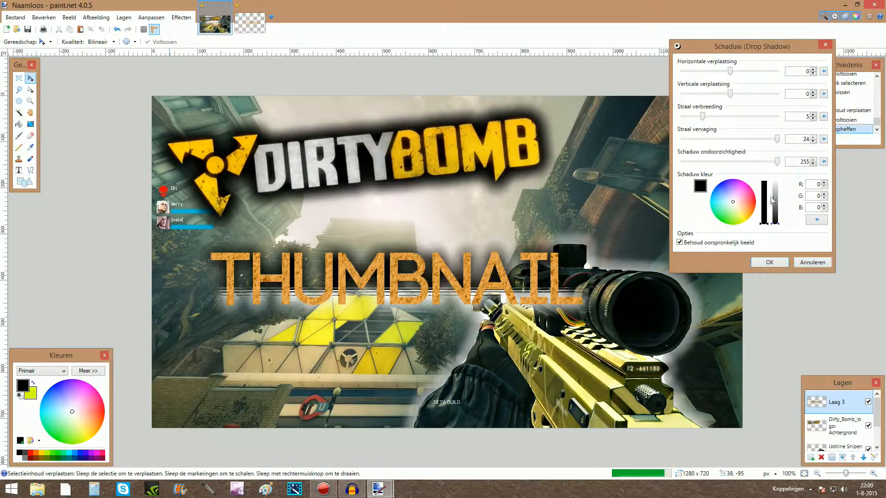
left_click(758, 261)
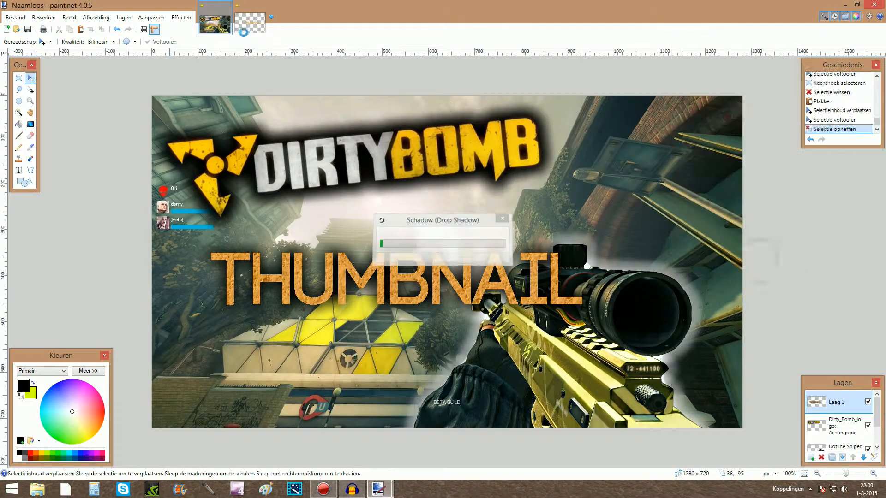
Apply the Gloeien (Glow) photo effect to the shadowed THUMBNAIL lettering on Laag 3
left_click(181, 17)
mouse_move(271, 54)
left_click(319, 52)
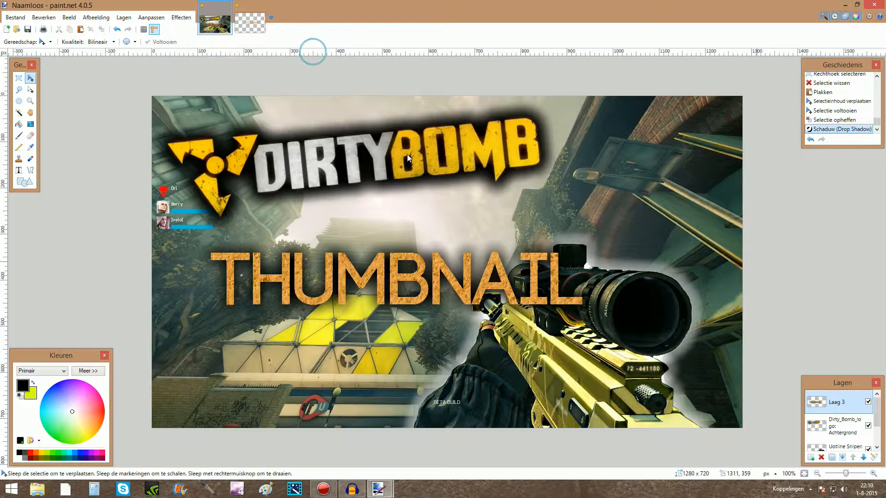
left_click(460, 284)
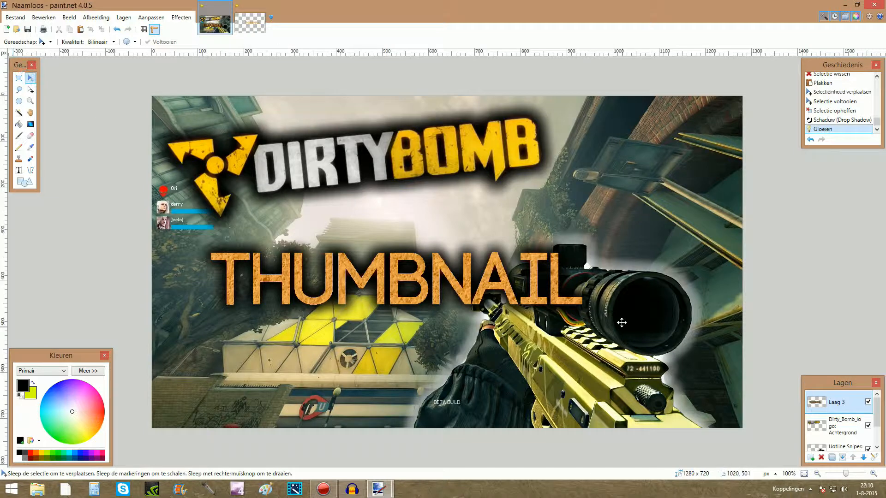
Select all of Laag 3, rotate the lettering about 3.77° counterclockwise, move it to the image's lower edge at about -81, 149, and deselect
key("ctrl+a")
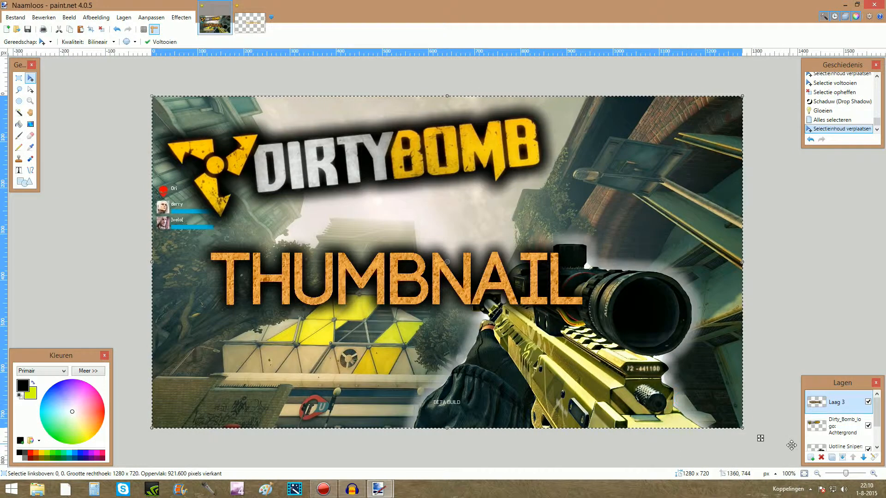
left_click_drag(742, 425, 760, 417)
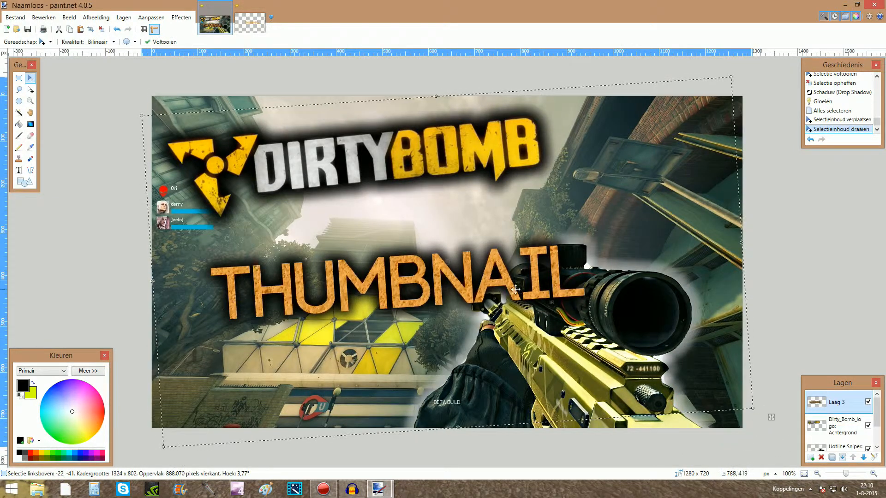
left_click_drag(515, 291, 488, 378)
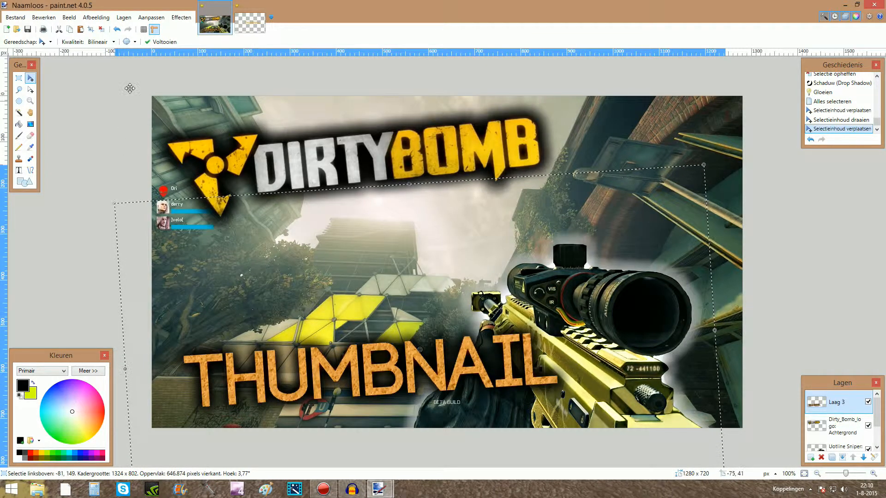
left_click(101, 29)
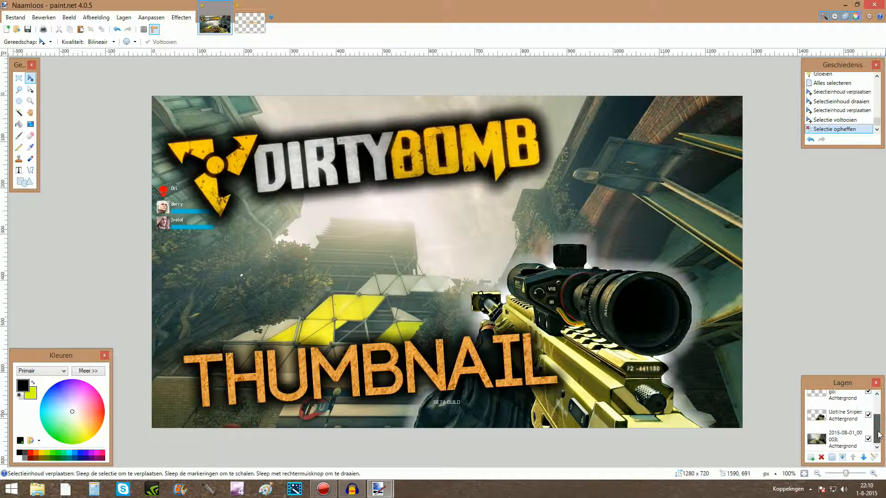
Merge Laag 3, the logo layer and the sniper layer down into the 2015-08-01_00003 background layer
left_click(842, 458)
left_click(842, 458)
left_click(843, 457)
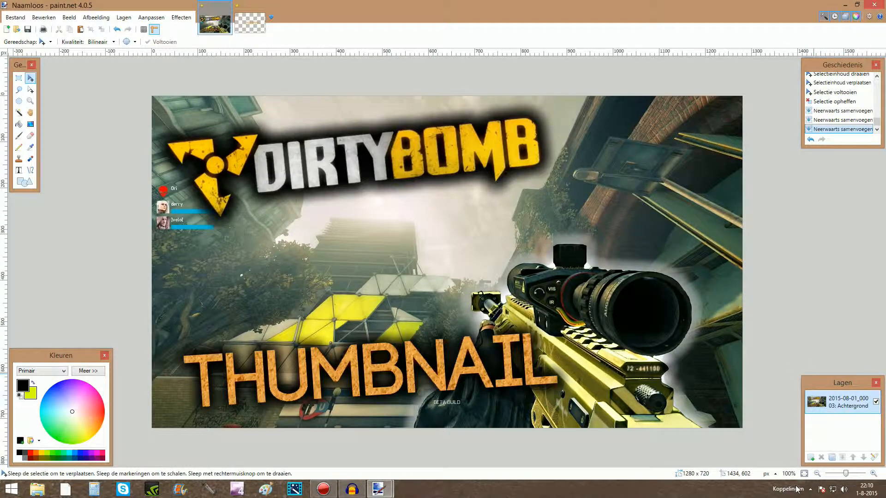
Undo the three layer merges and the deselection, then deselect the lettering again
key("ctrl+z")
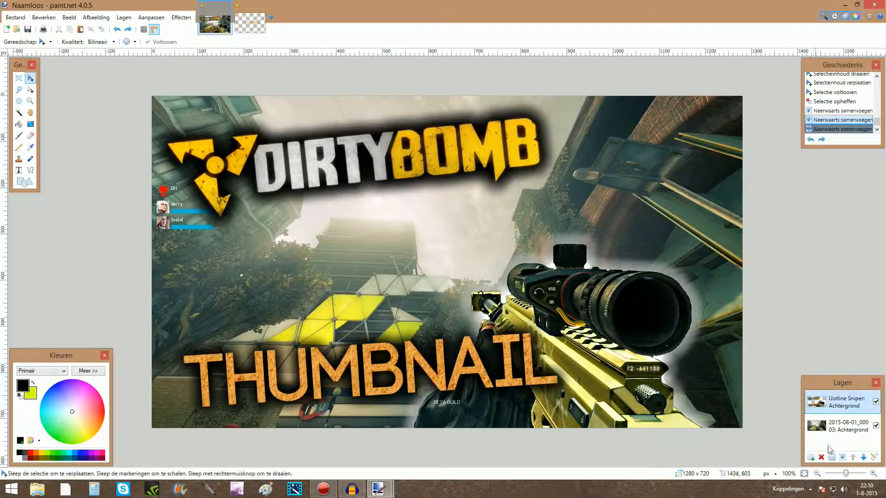
key("ctrl+z")
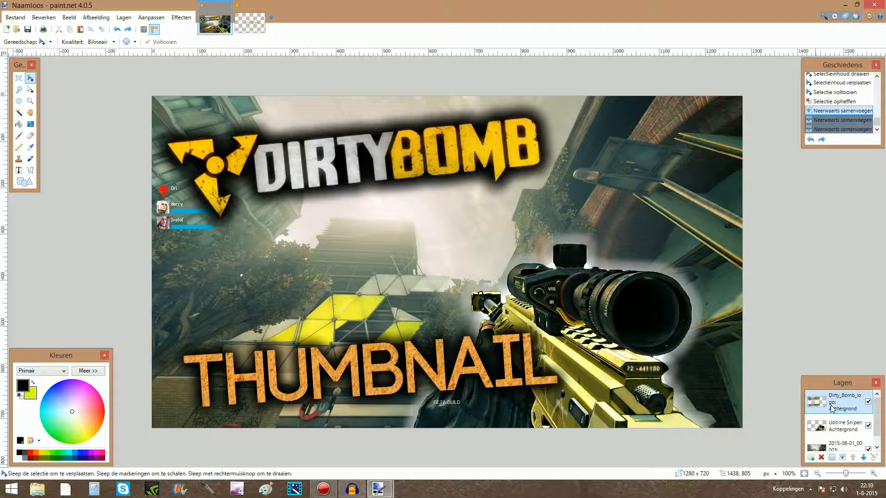
key("ctrl+z")
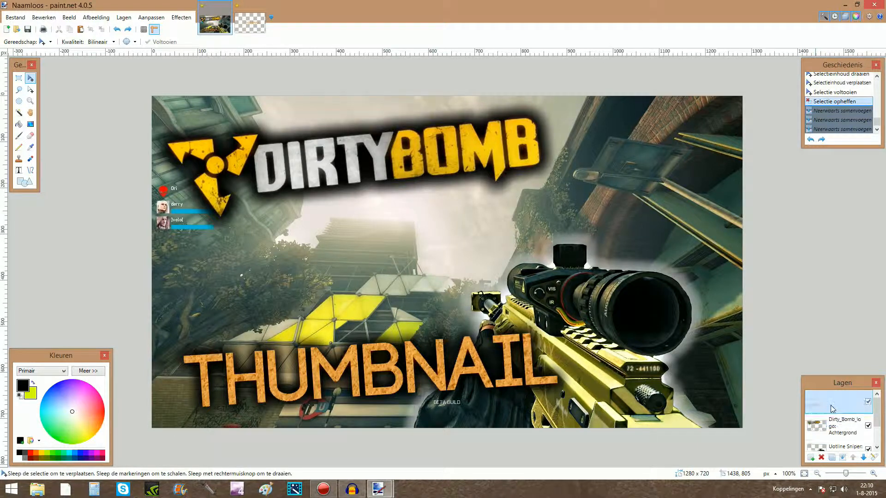
key("ctrl+z")
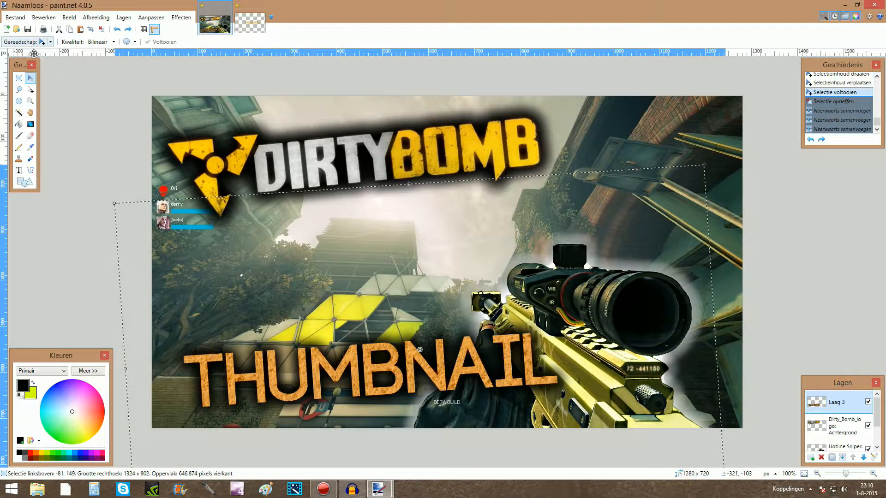
left_click(101, 29)
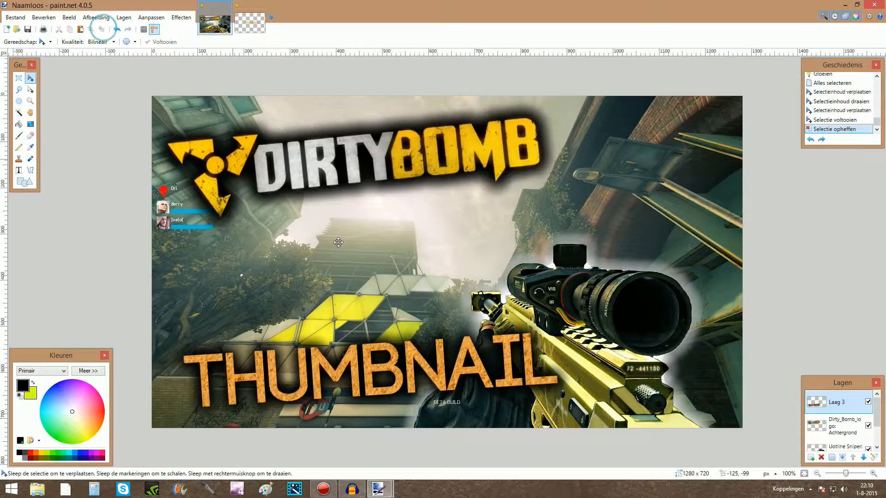
Move the Dirty_Bomb_logo layer down one place in the layer order and back up again
left_click(849, 427)
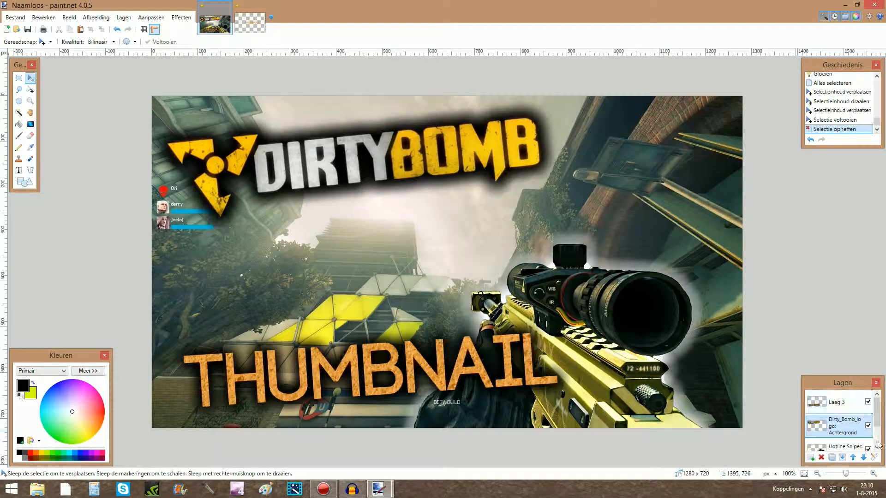
left_click(863, 457)
left_click(853, 458)
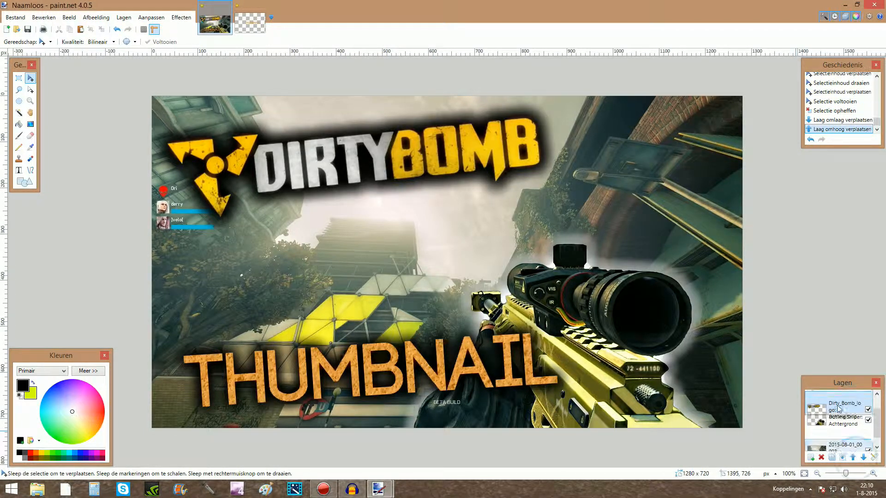
left_click_drag(876, 406, 877, 408)
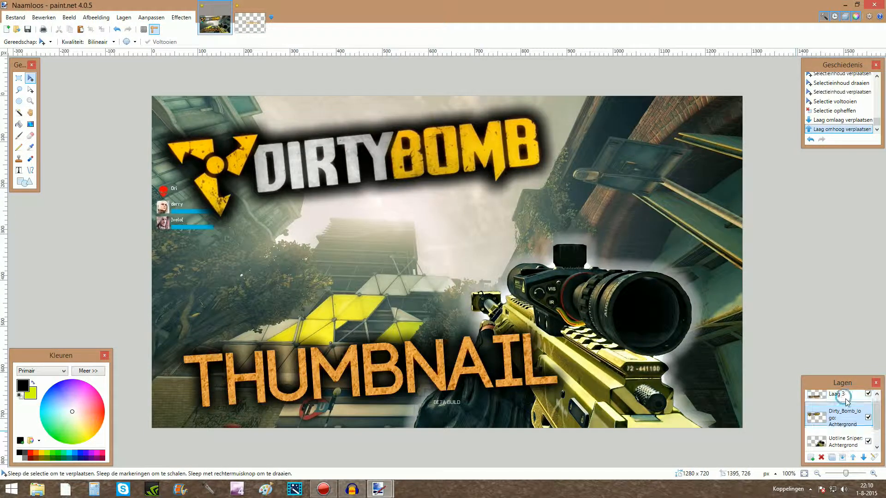
Move Laag 3 below the Dirty_Bomb_logo layer and merge it down with the sniper layer into the background layer
left_click(843, 398)
left_click(863, 457)
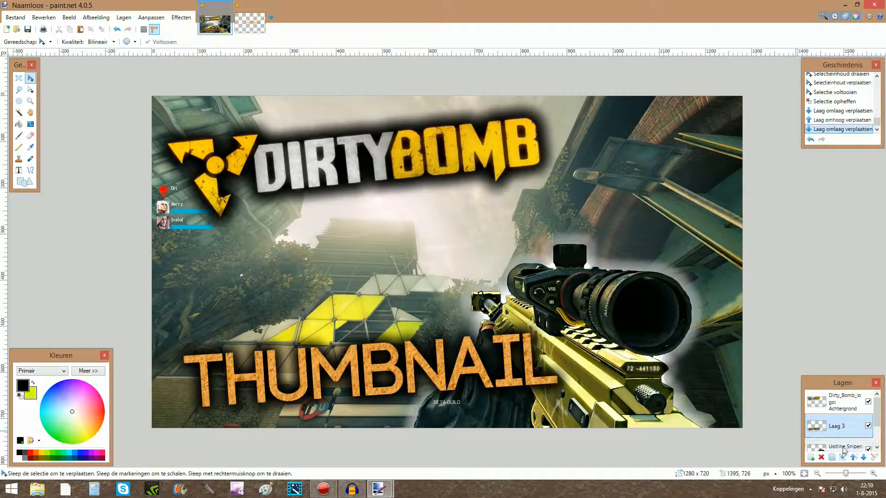
left_click(842, 456)
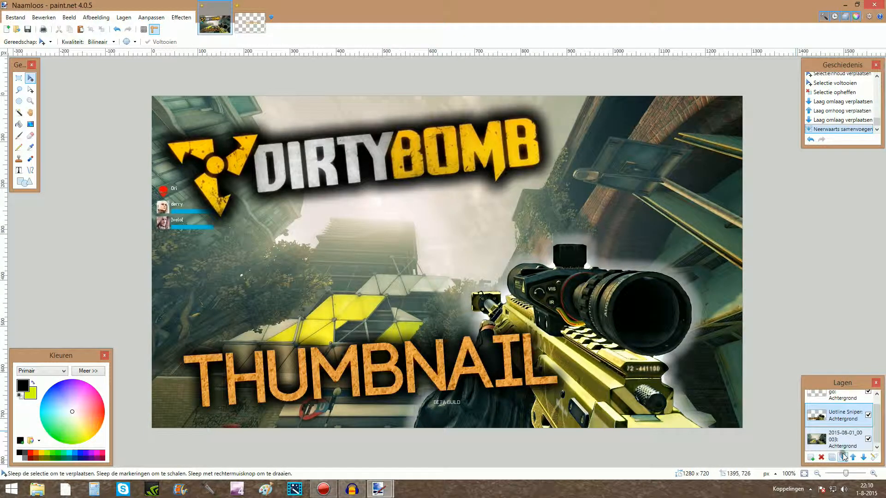
left_click(843, 456)
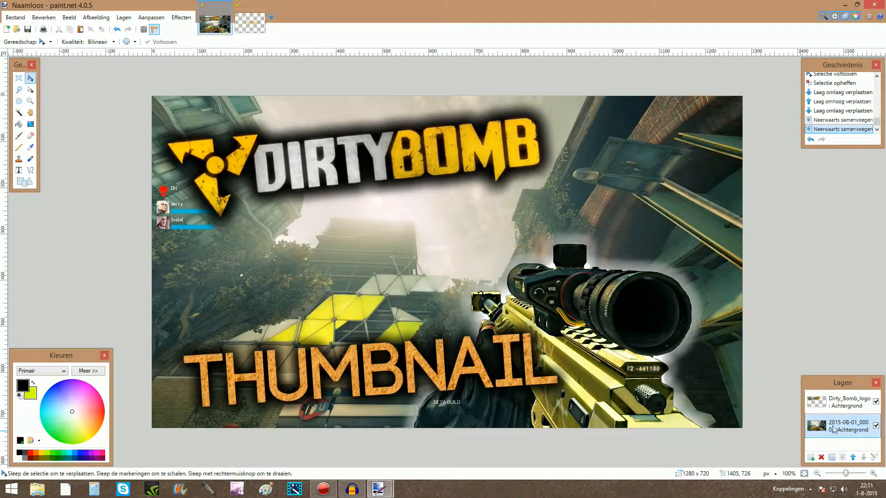
Open the Camera Trouser Flare effect for the merged background layer, try the Blue type and return it to Standard
left_click(177, 18)
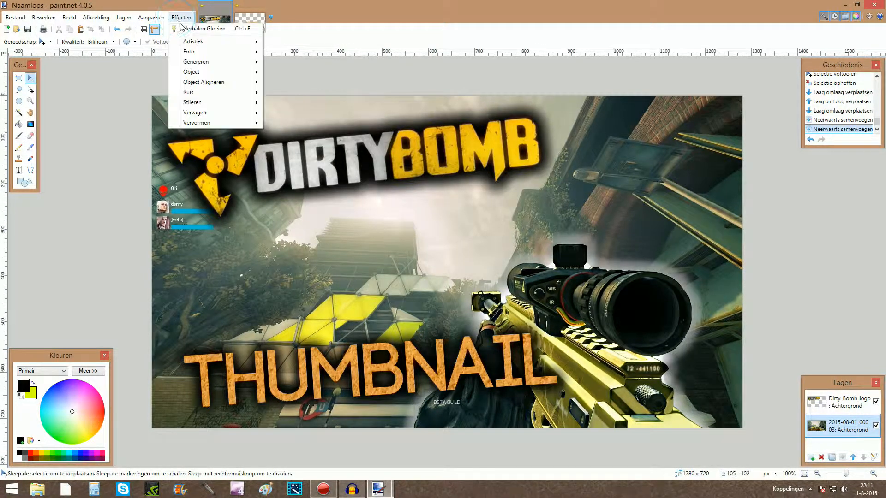
mouse_move(201, 52)
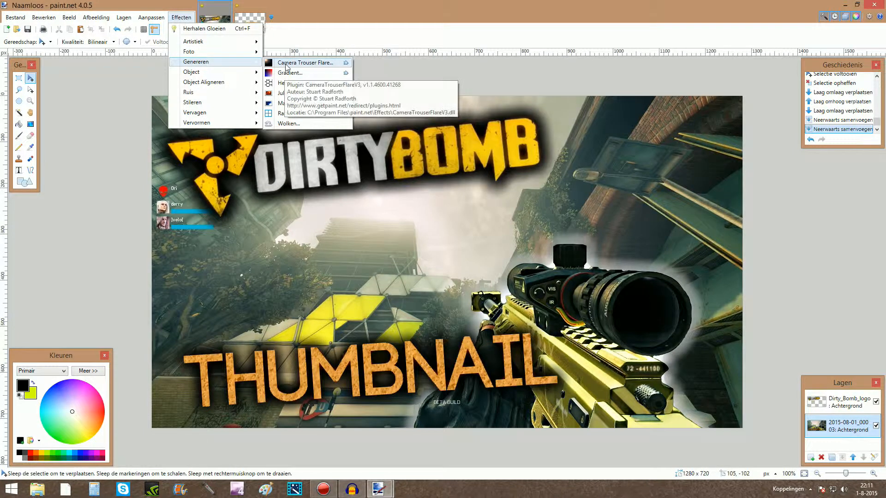
left_click(287, 65)
left_click_drag(434, 147, 656, 140)
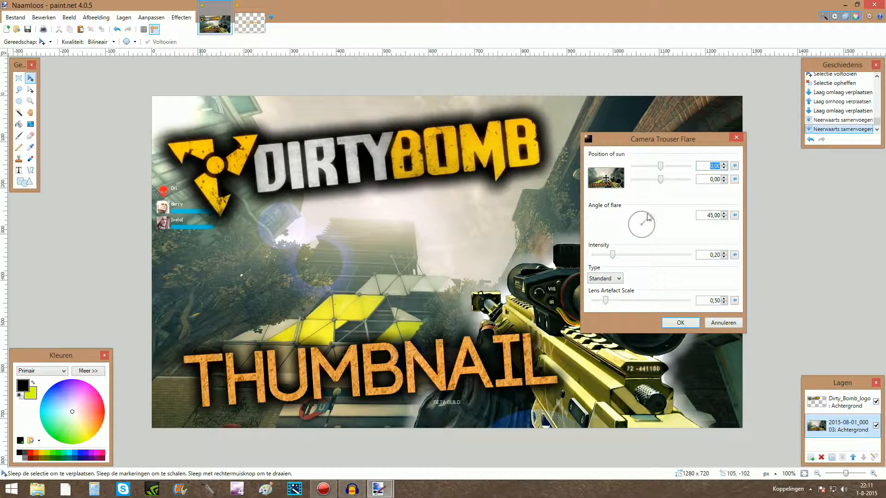
left_click(602, 278)
left_click(603, 292)
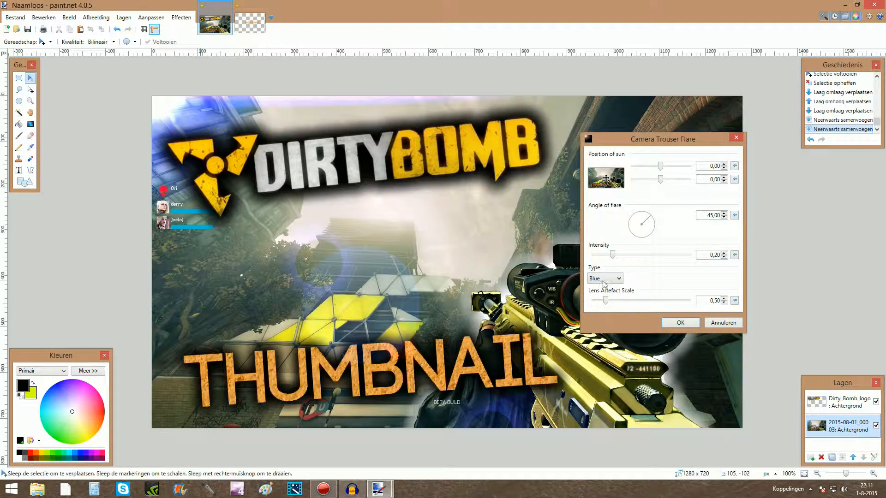
left_click(598, 279)
left_click(602, 286)
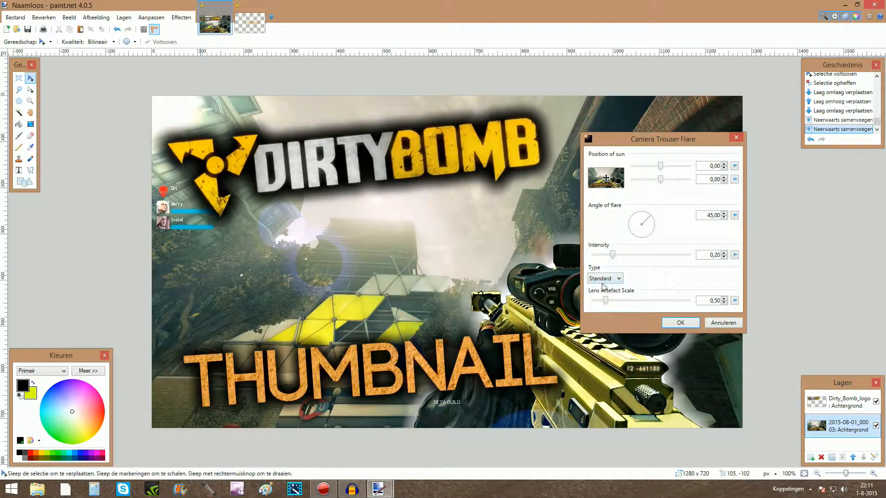
Set the flare intensity to 1.00, the sun position to about -0.27, -0.35 and the flare angle to about 63.43
left_click_drag(616, 256, 749, 261)
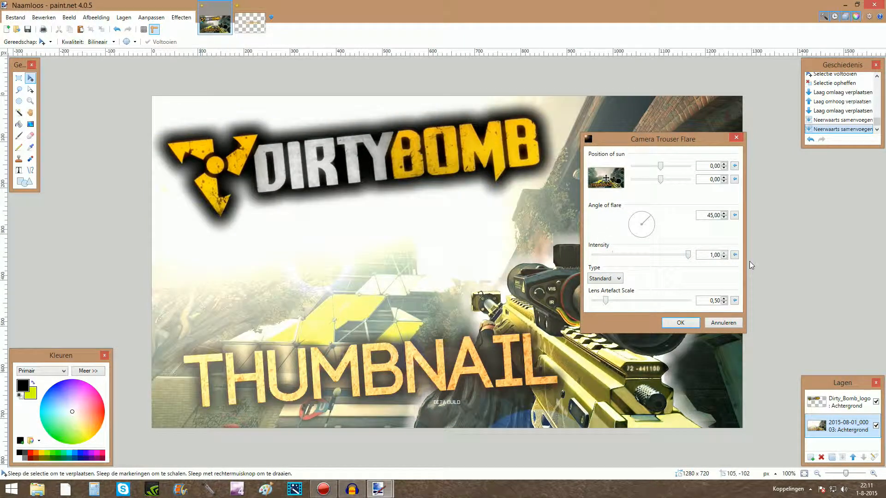
left_click(600, 179)
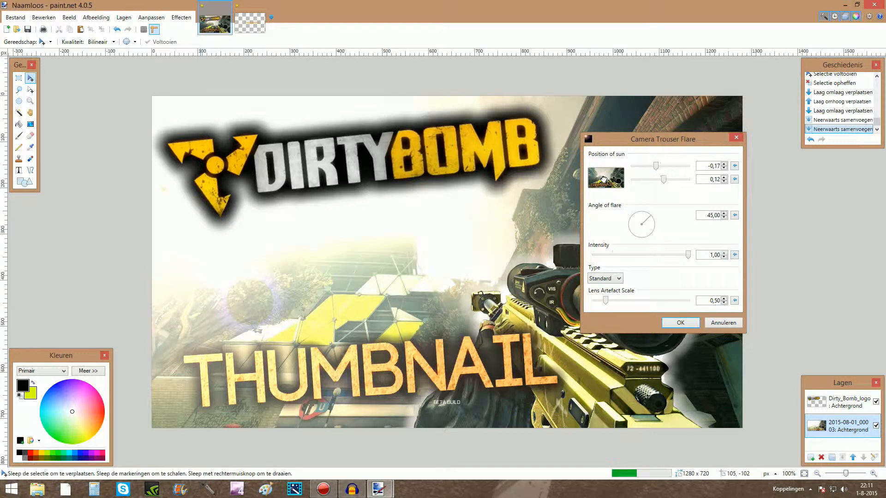
left_click_drag(600, 177, 601, 174)
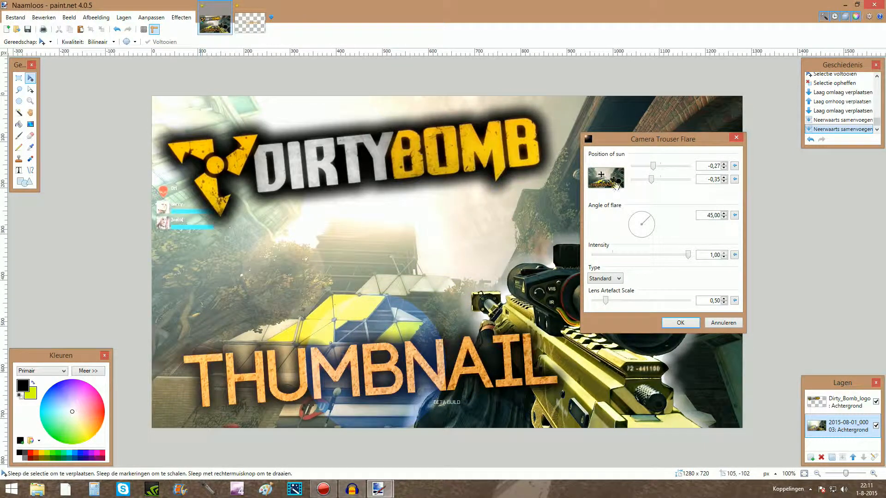
left_click(647, 215)
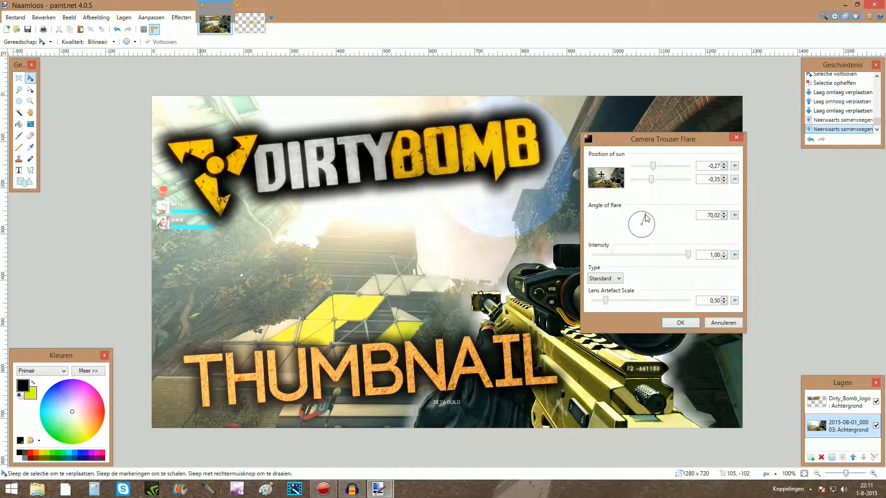
Set the flare's sun position to about 0.12, 0.21 and its intensity to about 0.21, and apply the Camera Trouser Flare
left_click_drag(602, 176, 612, 184)
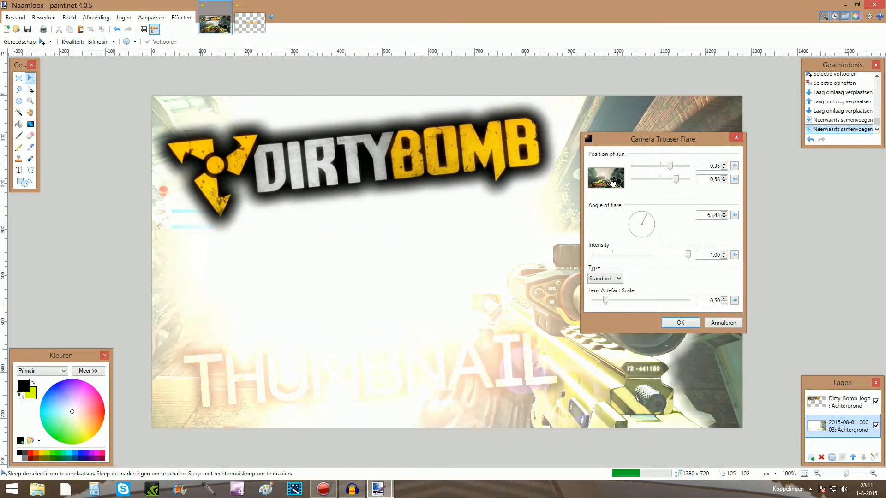
left_click_drag(688, 254, 613, 256)
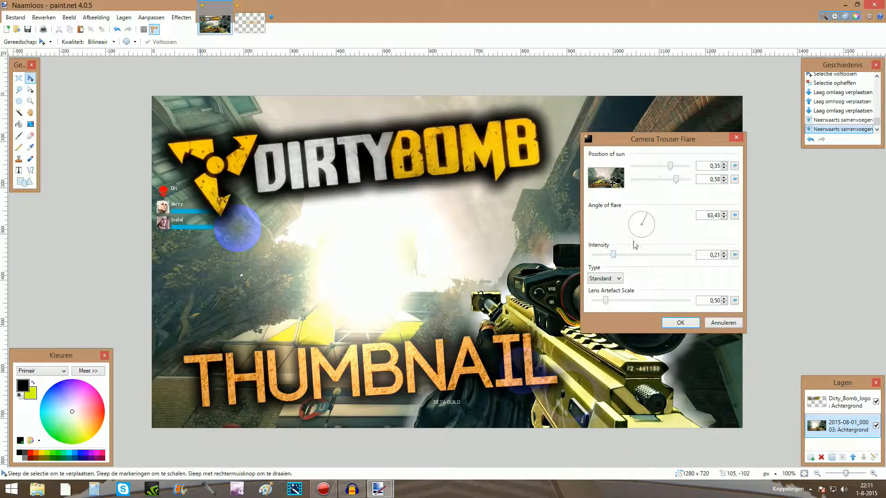
left_click_drag(610, 185, 608, 181)
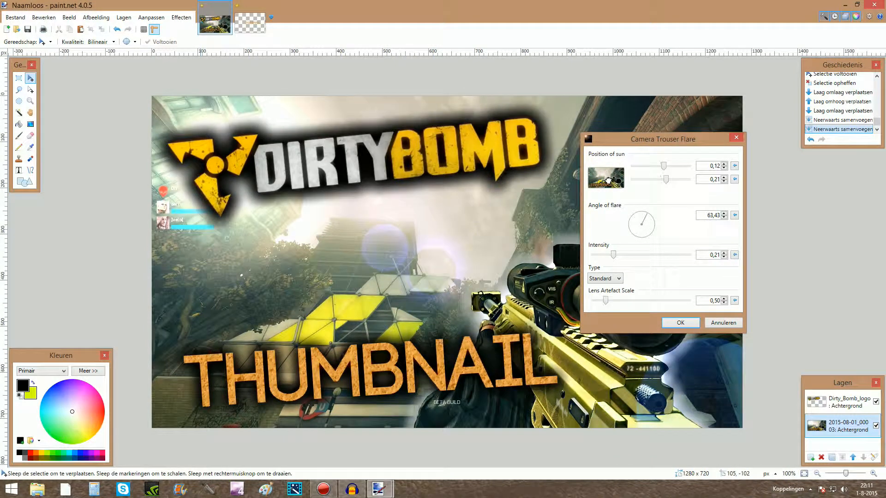
left_click_drag(686, 141, 691, 105)
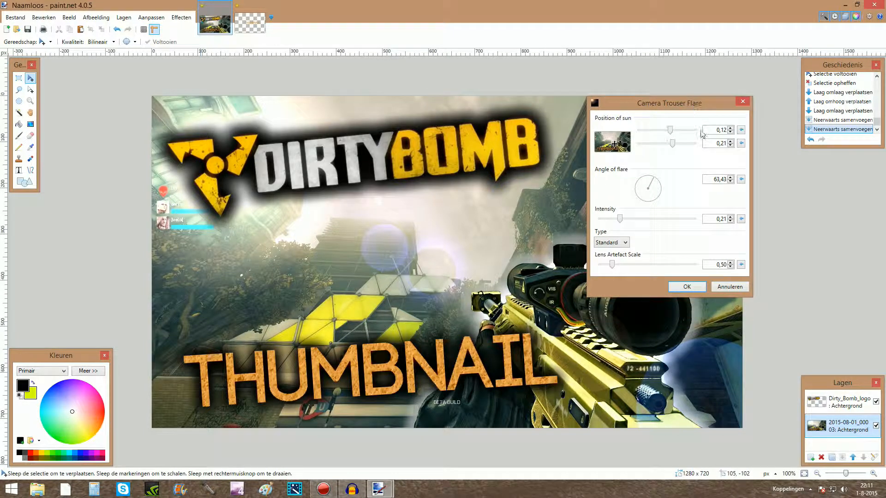
left_click(686, 287)
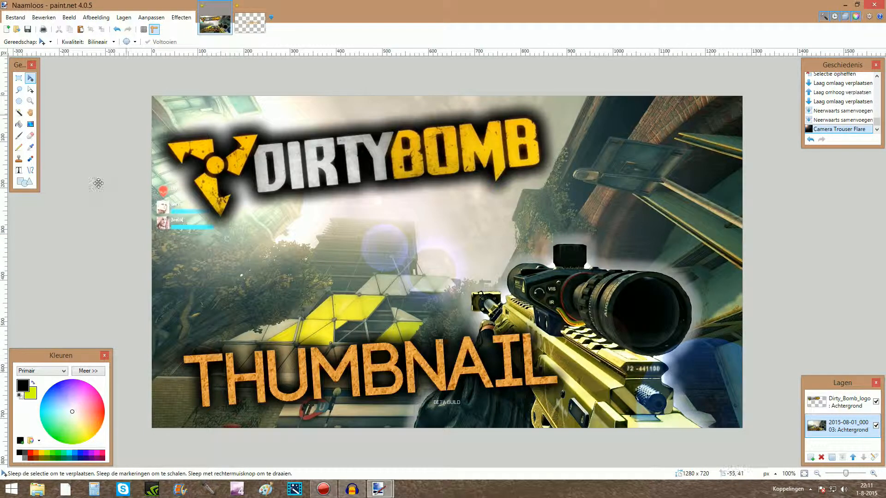
Merge the Dirty_Bomb_logo layer down into the background layer and add a new empty layer above it
left_click(841, 408)
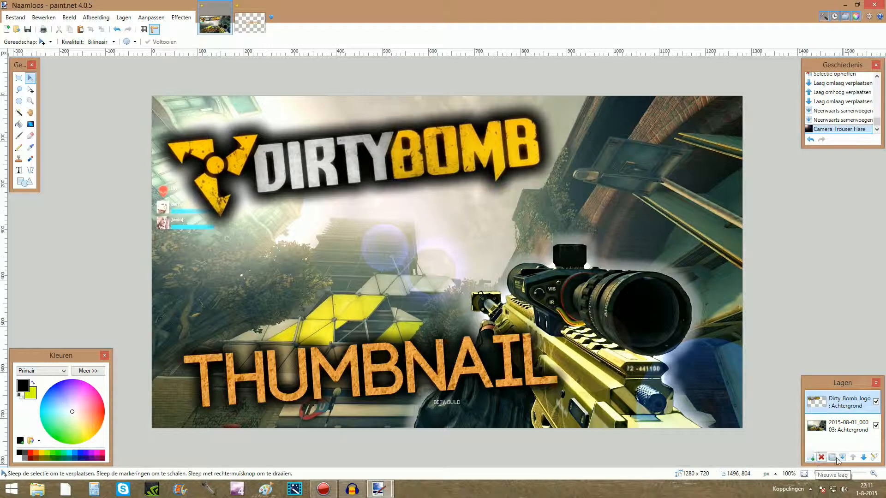
left_click(843, 456)
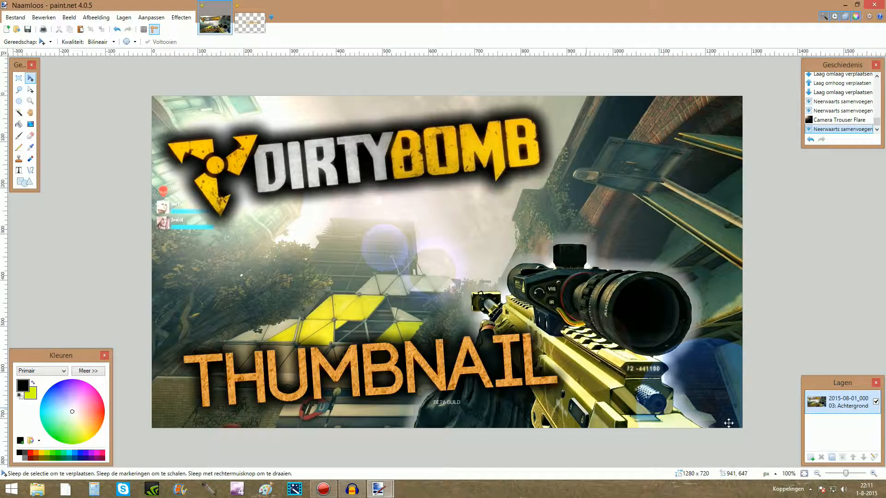
left_click(812, 458)
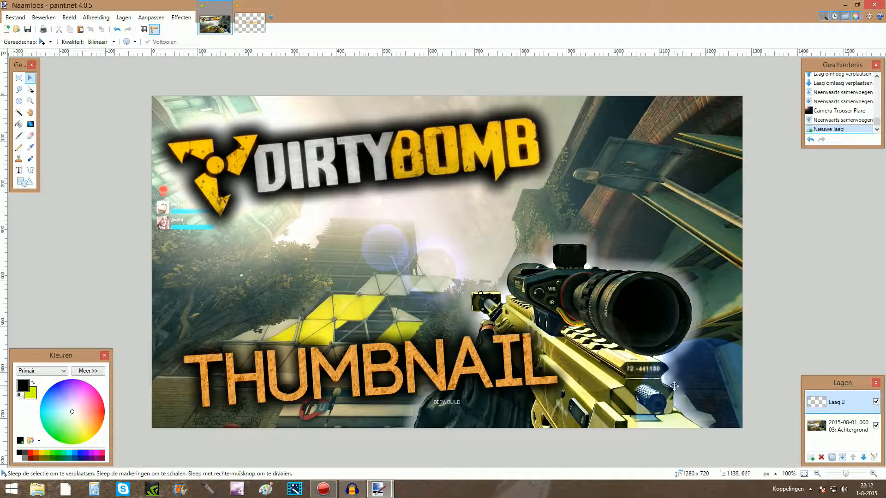
Set the primary colour to yellow E9FF00 and show the extended colour settings
left_click(24, 386)
left_click_drag(73, 414, 87, 444)
left_click(79, 371)
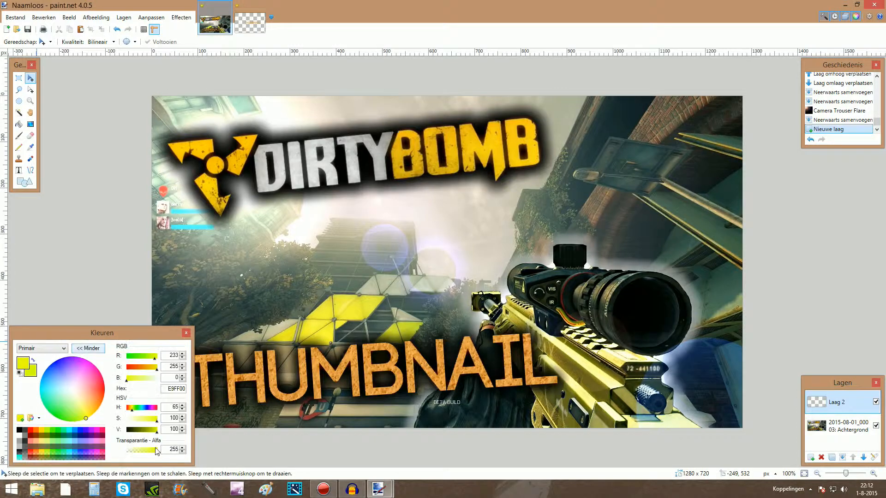
Try filling Laag 2 with the yellow at an alpha of 70, and undo the fill
left_click_drag(159, 451, 135, 452)
left_click(18, 124)
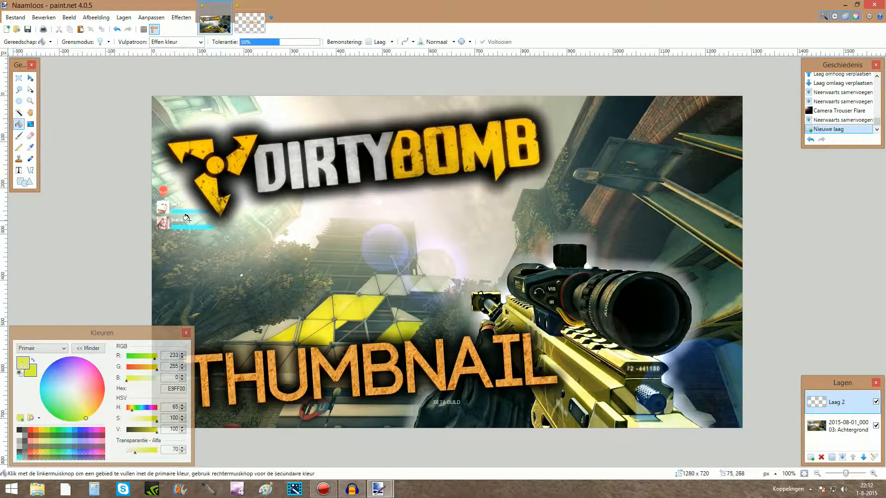
left_click(211, 256)
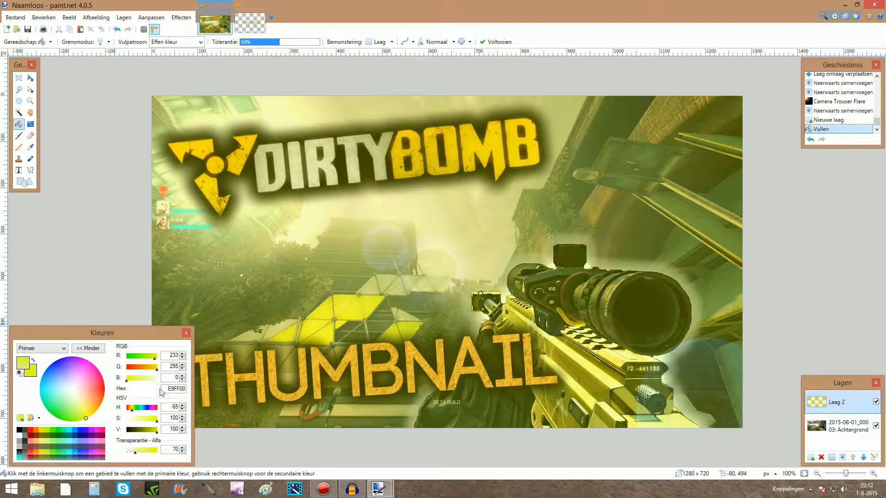
key("ctrl+z")
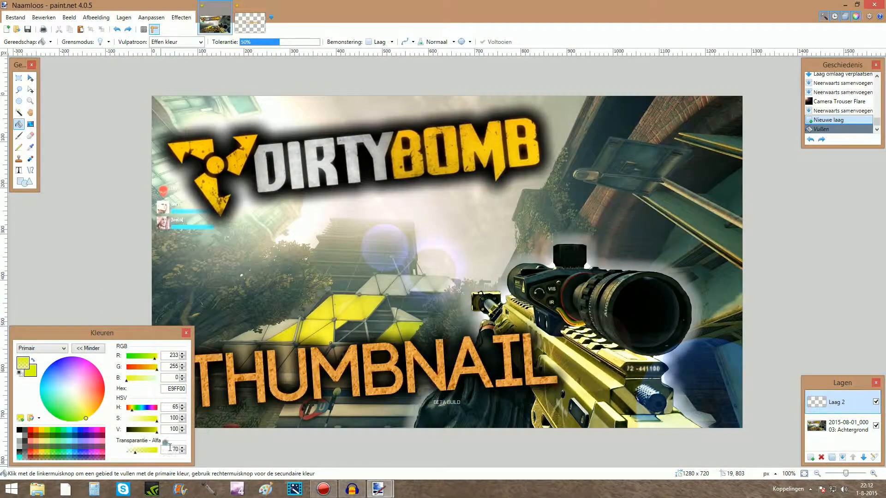
Try filling Laag 2 with the yellow at an alpha of 30, and undo the fill
left_click_drag(170, 448, 196, 449)
type("30")
left_click(336, 276)
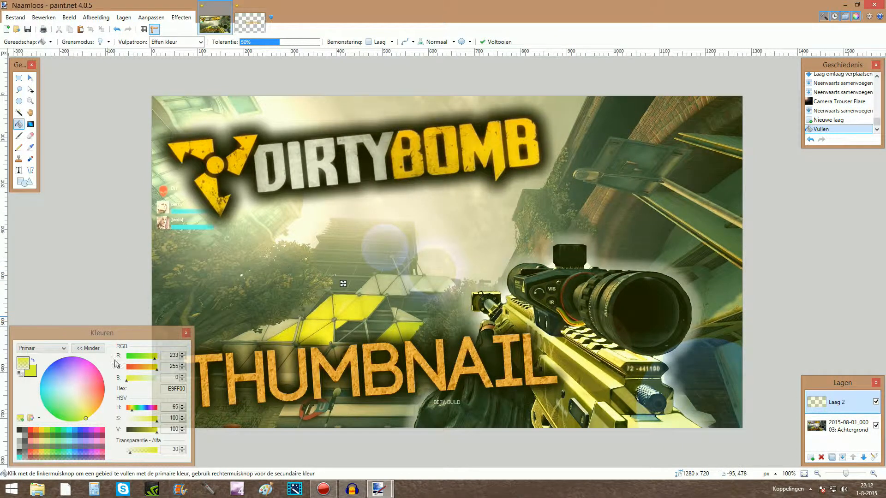
key("ctrl+z")
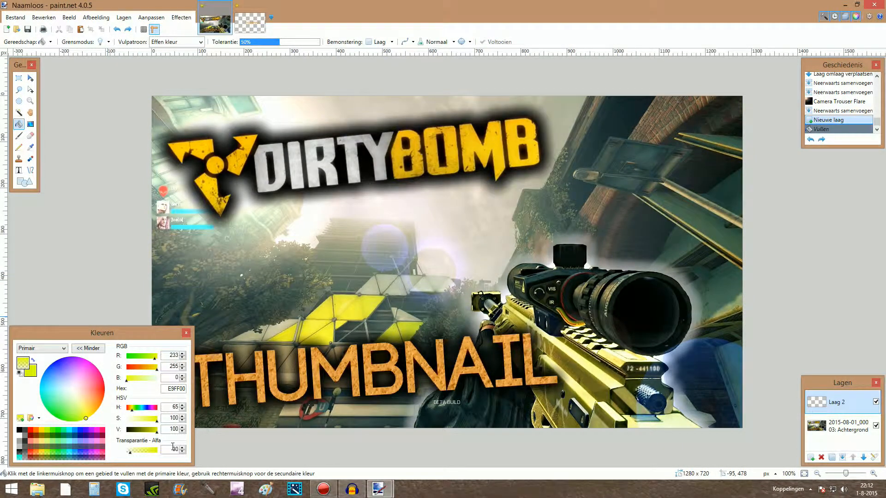
Fill Laag 2 with the yellow at an alpha of 15 and merge it down into the background layer
left_click_drag(171, 450, 204, 452)
type("15")
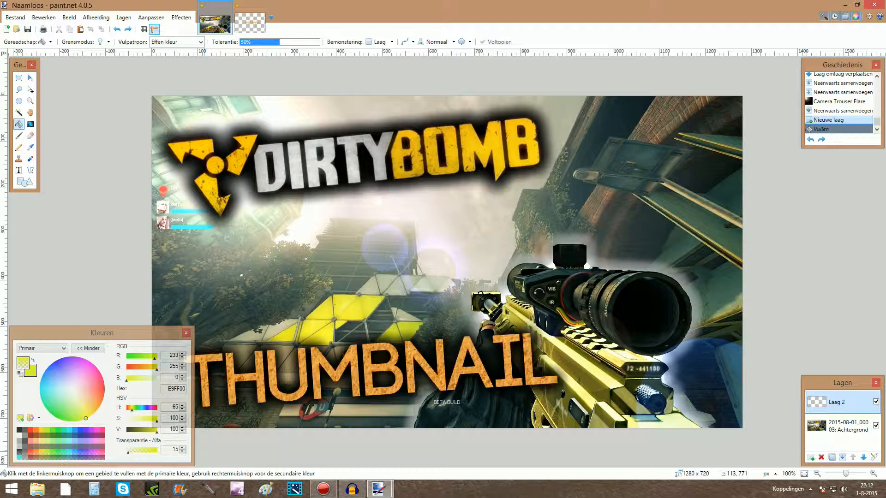
left_click(305, 228)
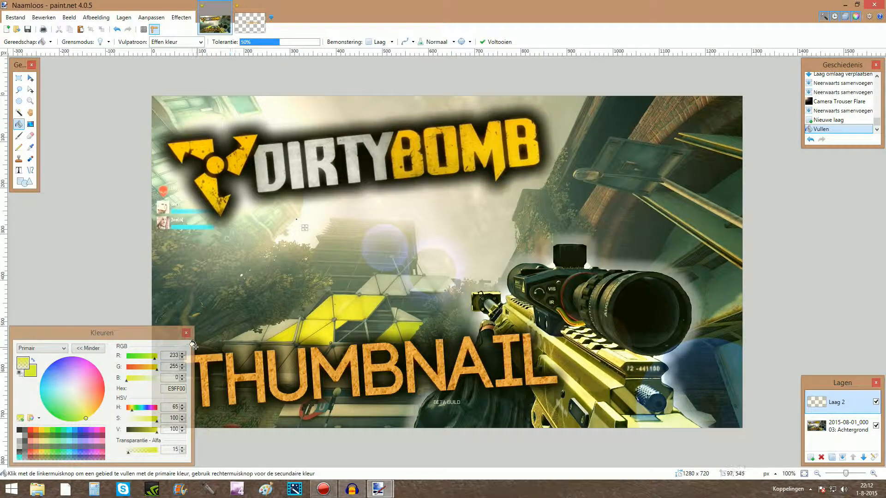
left_click(88, 349)
left_click(844, 458)
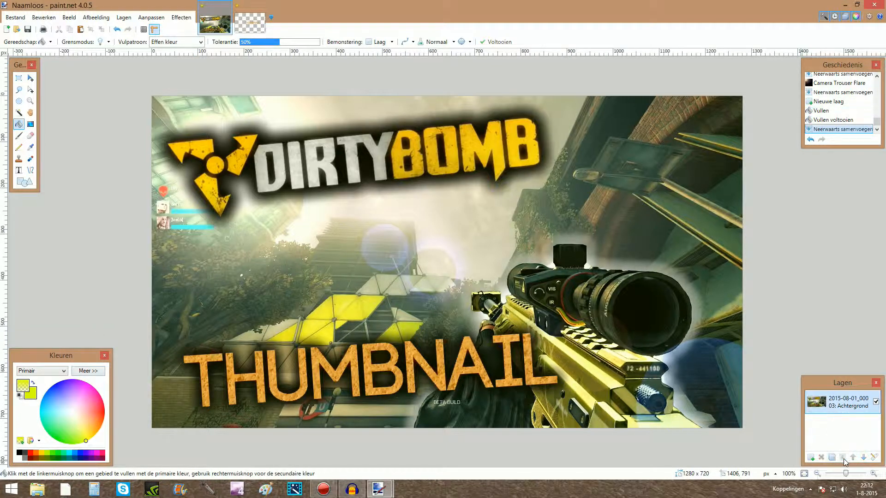
Add a new layer and set up the Rectangle shape with a brush size of 10
left_click(811, 457)
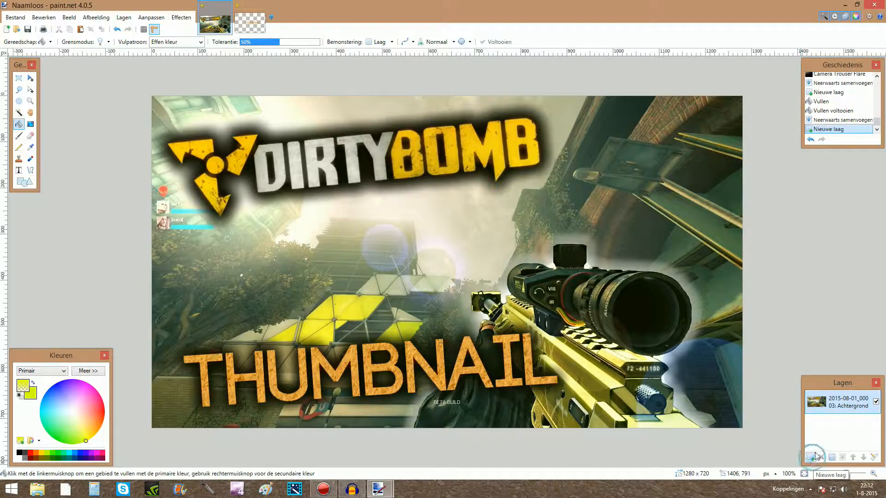
left_click(24, 182)
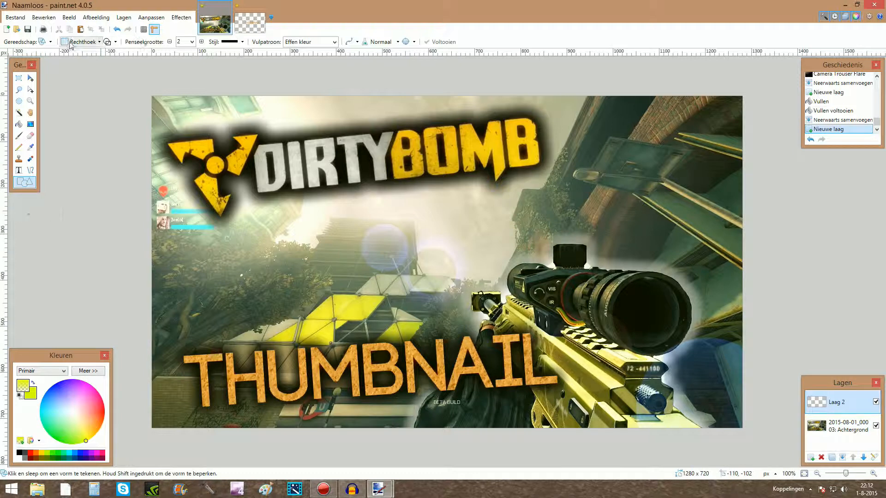
left_click(82, 41)
left_click(73, 62)
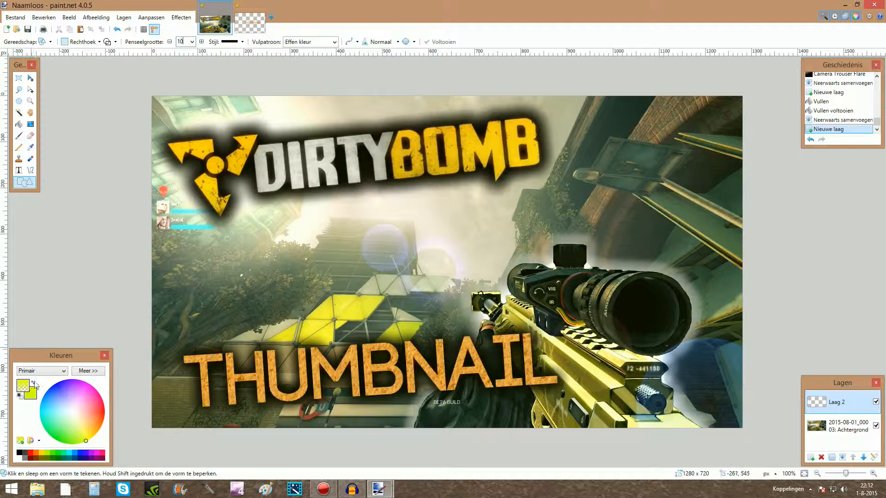
Swap the two colours so opaque yellow-green D8FF00 is primary, and make the secondary colour orange FF9900 with alpha 255
left_click(32, 383)
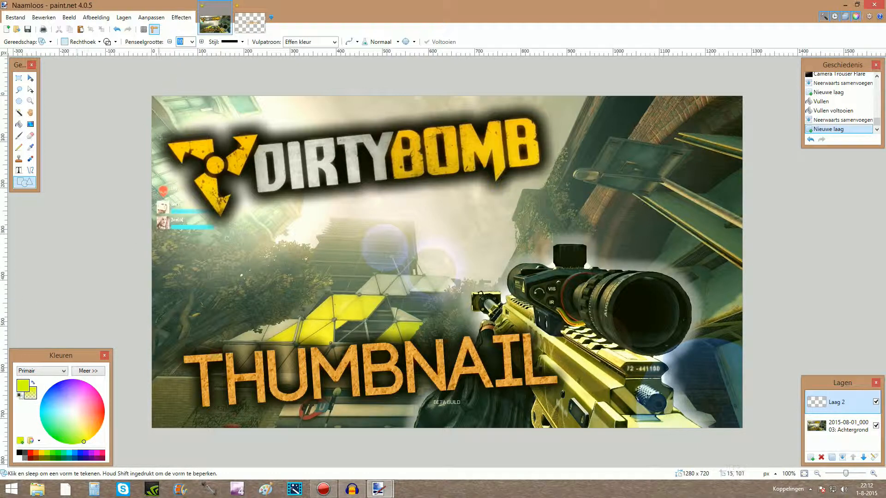
left_click(32, 394)
left_click_drag(86, 444, 106, 440)
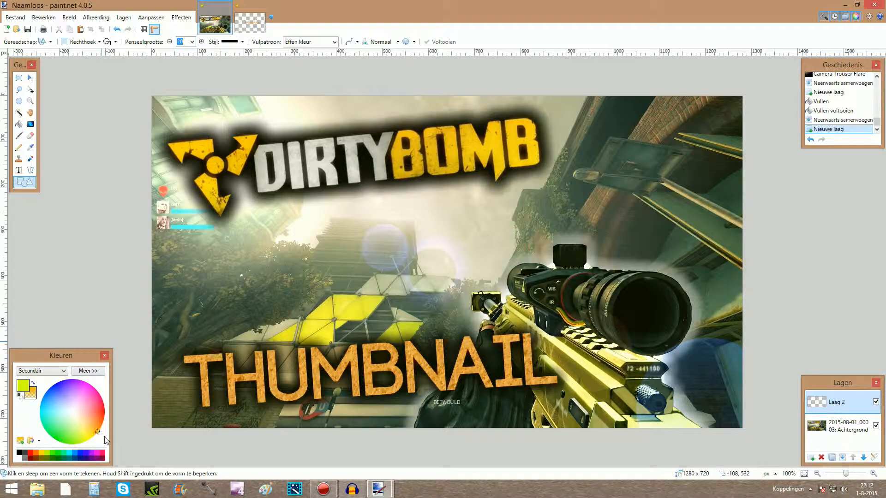
left_click(73, 375)
left_click(128, 452)
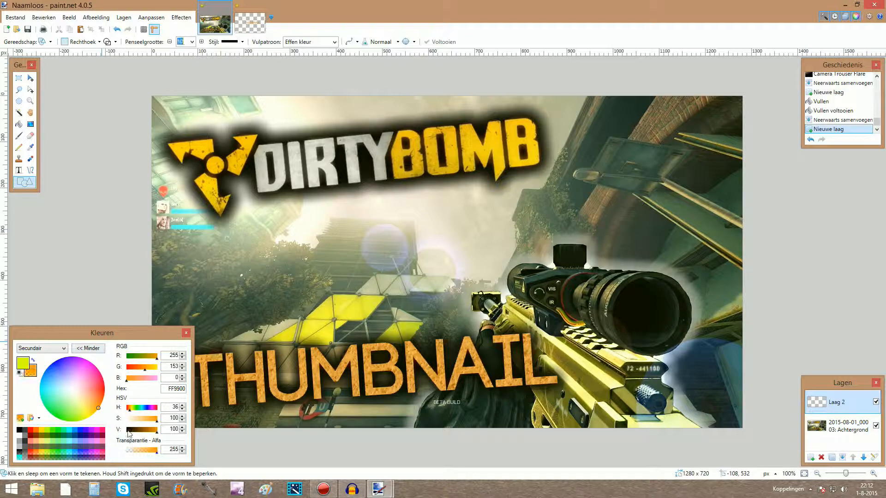
left_click(24, 363)
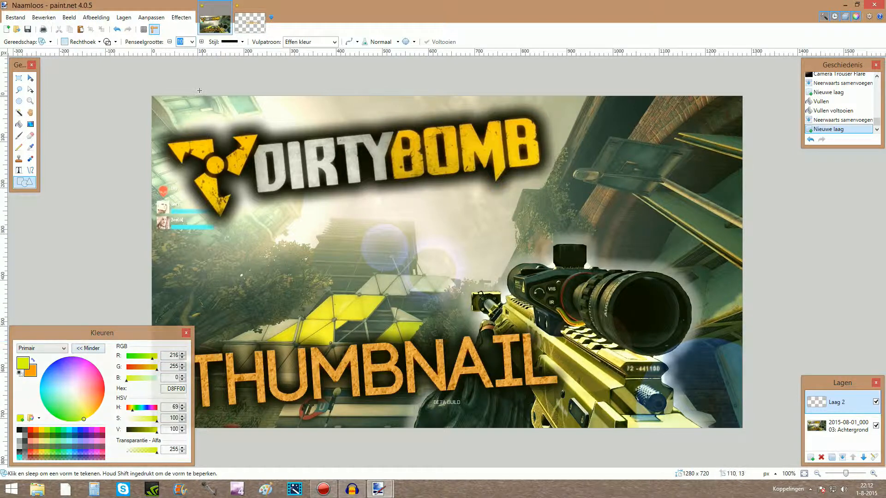
Draw a rectangular outline of about 1280 x 722 pixels along the canvas edges and select that border with the Magic Wand
left_click_drag(153, 96, 743, 430)
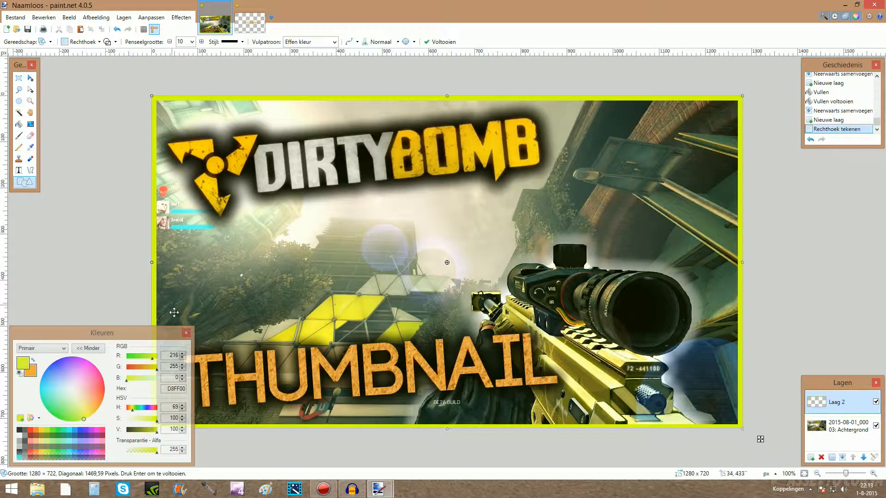
left_click(88, 348)
left_click(18, 112)
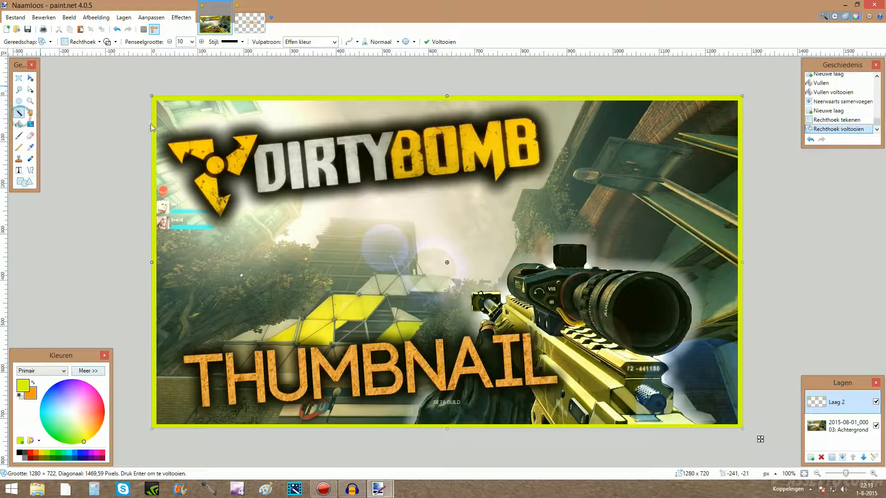
left_click(154, 121)
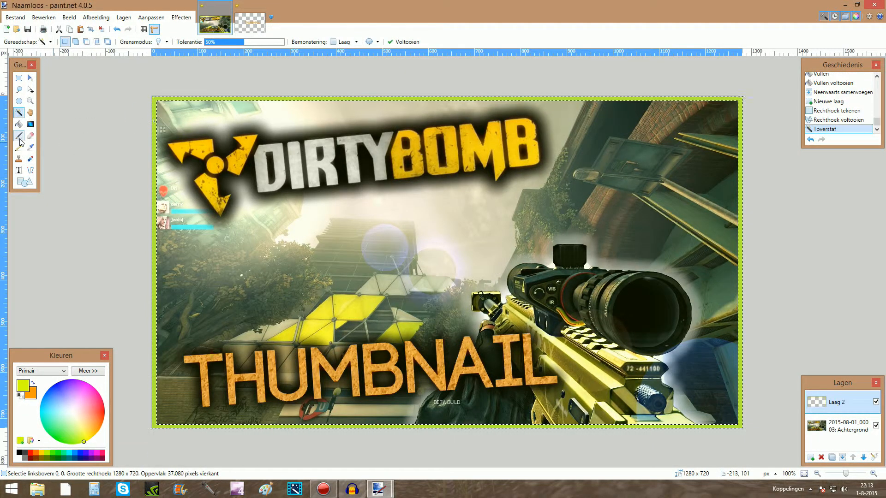
Apply a linear yellow-green to orange gradient diagonally across the selected border, from upper-left to lower-right corner, and deselect it
left_click(31, 125)
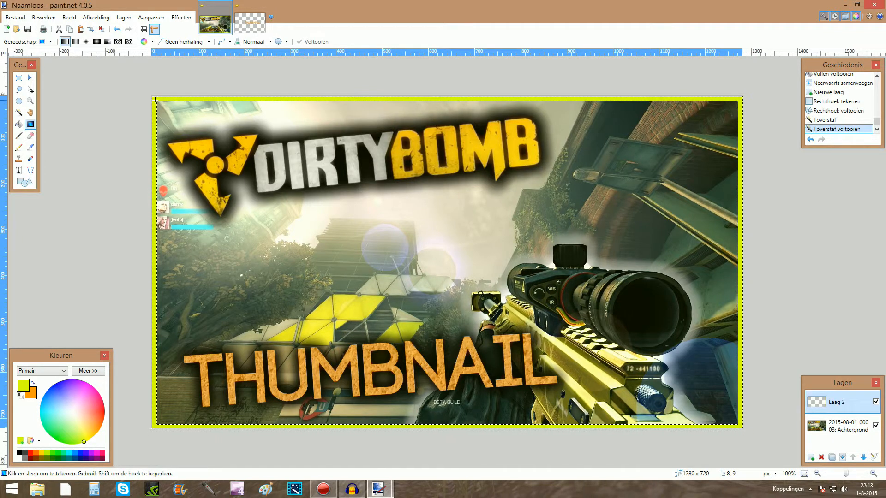
left_click_drag(156, 99, 734, 416)
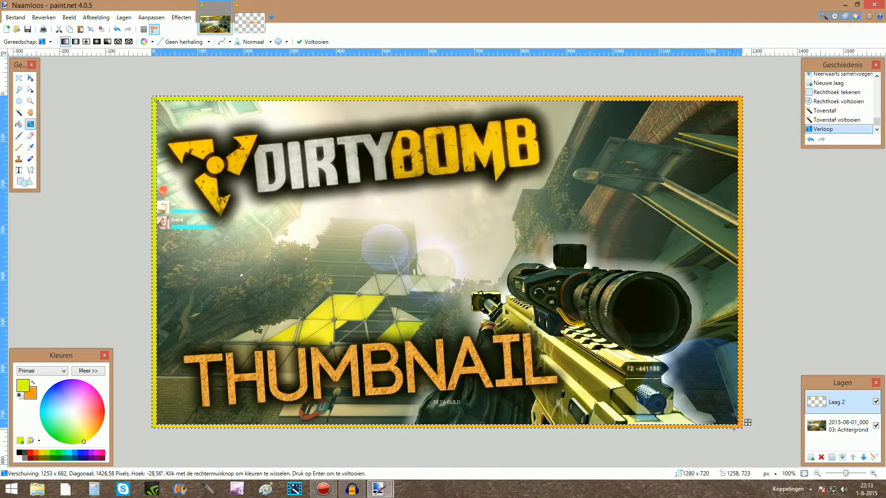
left_click(99, 29)
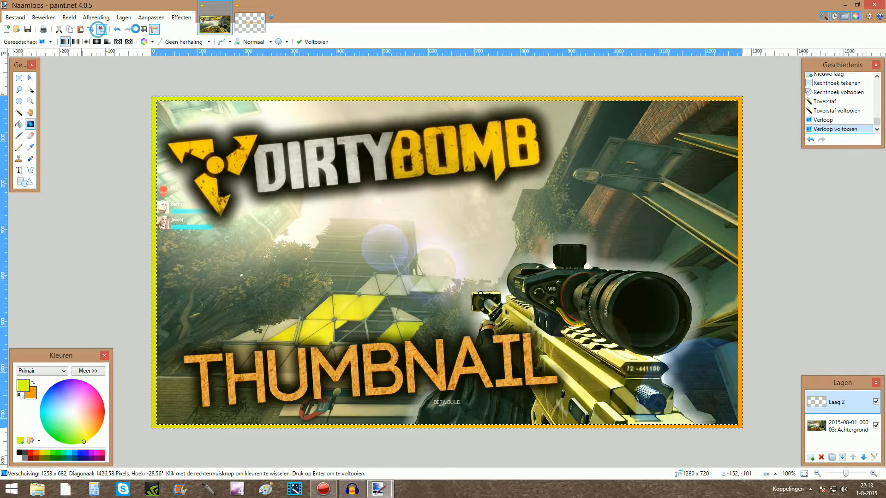
Apply a black drop shadow to the gradient border with zero offsets, widening radius 10, blur radius 24 and opacity 255
left_click(181, 17)
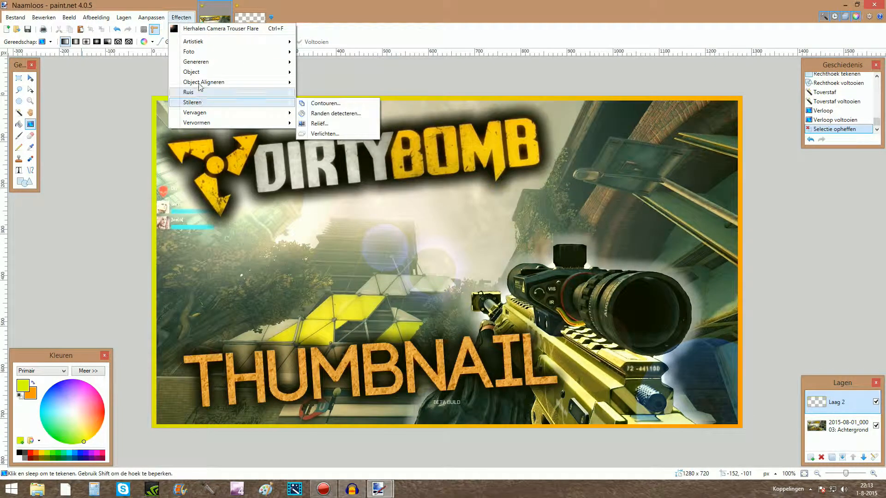
mouse_move(199, 72)
left_click(351, 74)
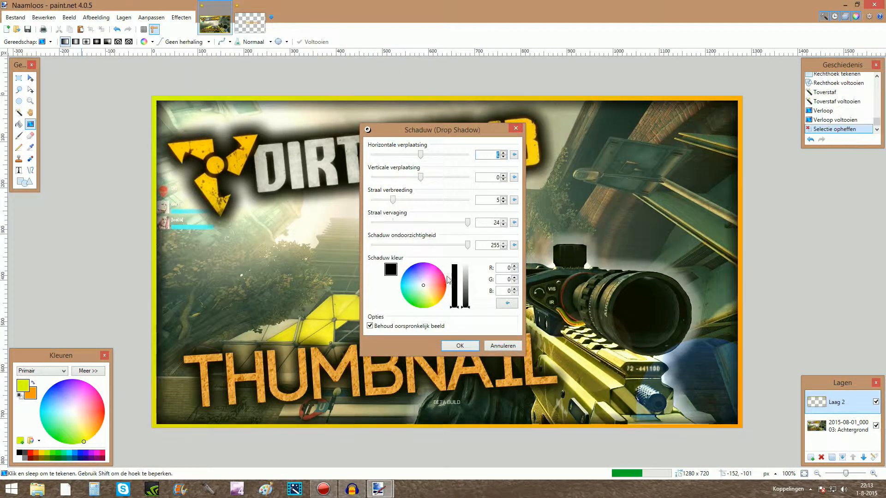
mouse_move(465, 306)
left_mouse_down()
mouse_move(465, 264)
mouse_move(466, 308)
left_mouse_up()
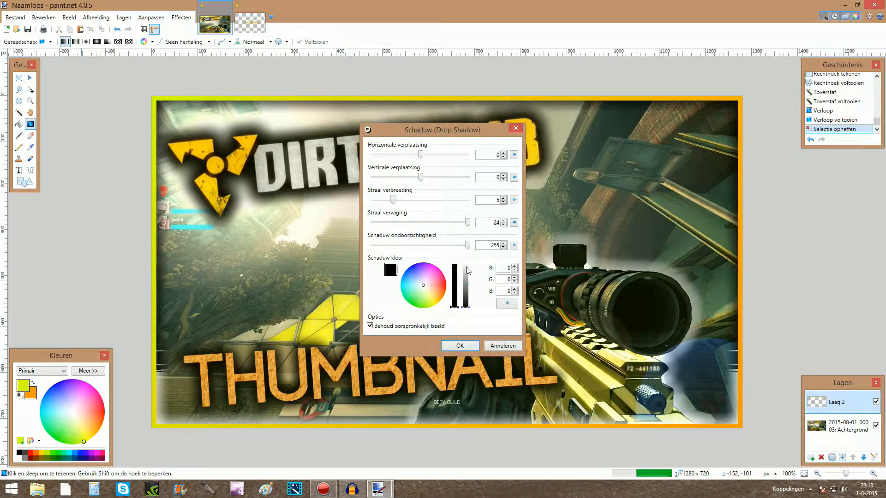
left_click_drag(394, 201, 413, 201)
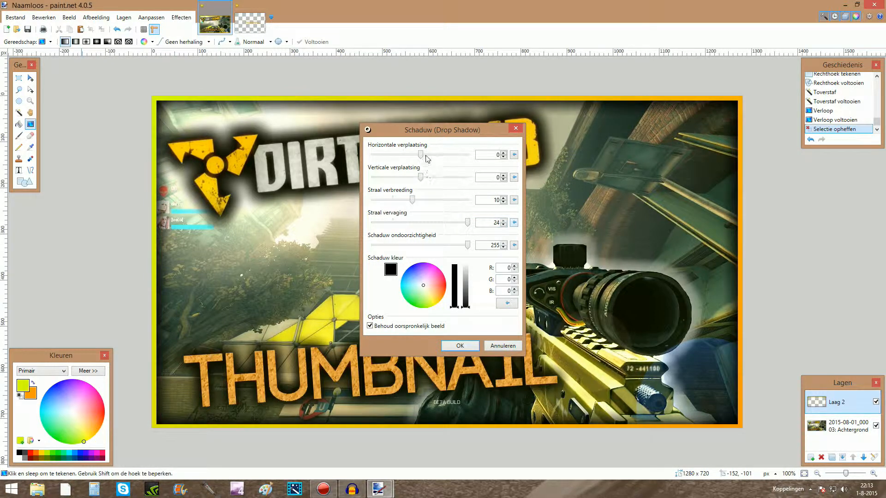
left_click_drag(429, 130, 603, 86)
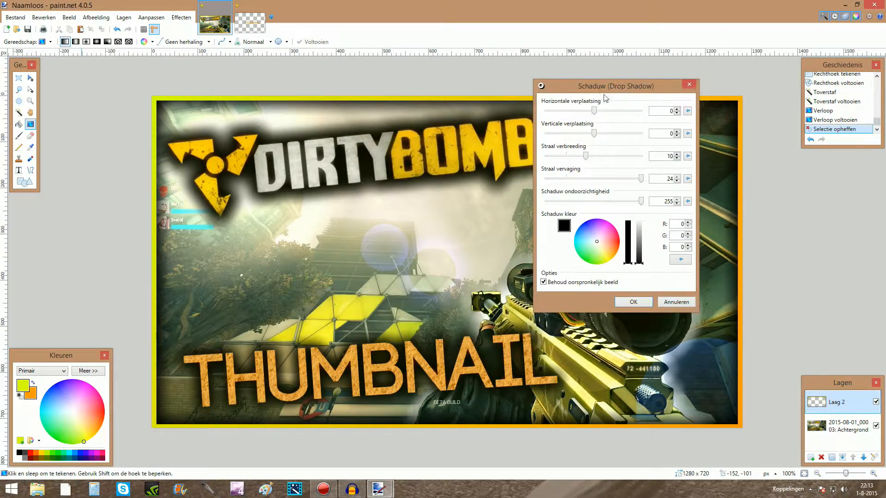
left_click(632, 302)
Apply a Glow effect to the border layer with radius 20, brightness reset to 10 and contrast 10
left_click(181, 17)
mouse_move(243, 56)
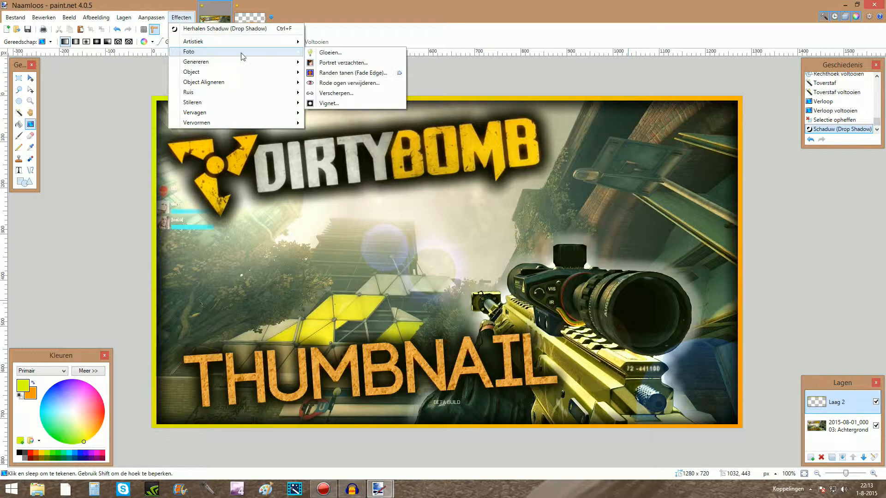
left_click(323, 52)
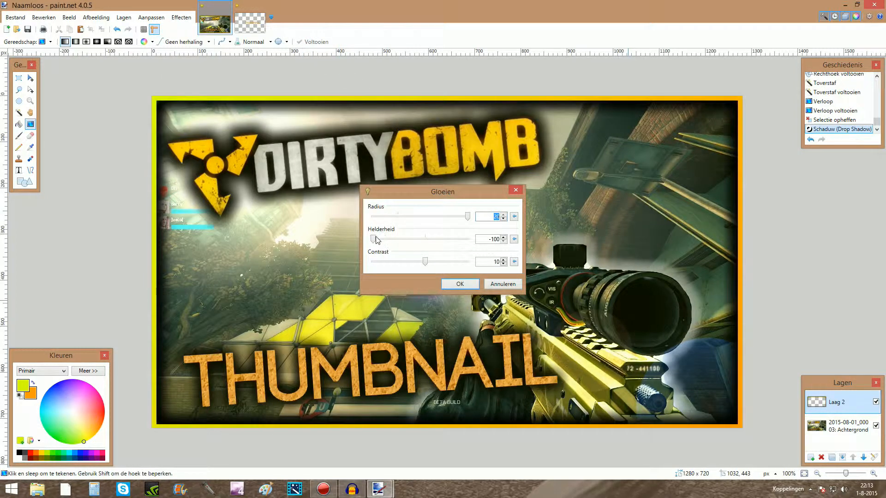
left_click(515, 240)
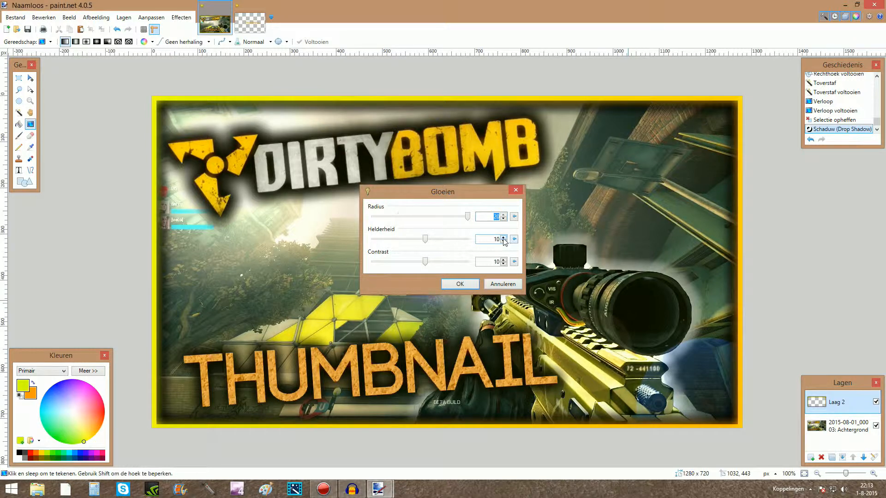
left_click(458, 284)
left_click(181, 17)
left_click(119, 132)
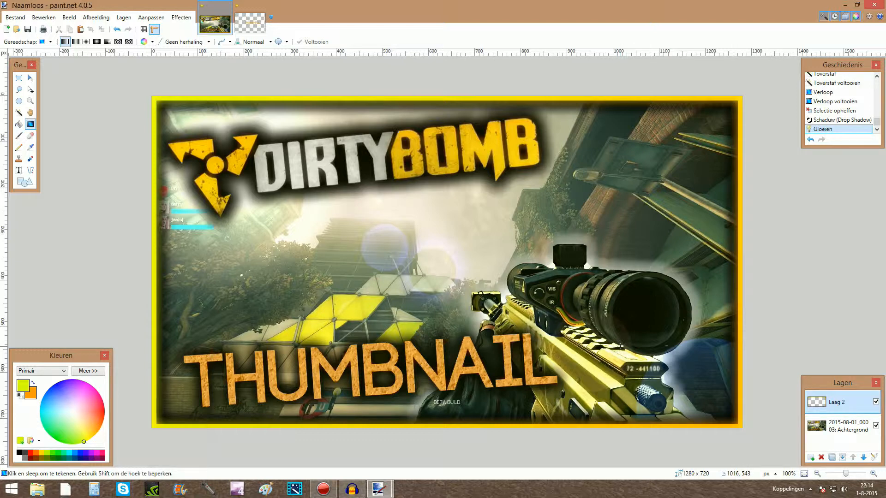
Start saving the image under a new name in the Compressed folder on the Recordings (I:) drive
left_click(10, 22)
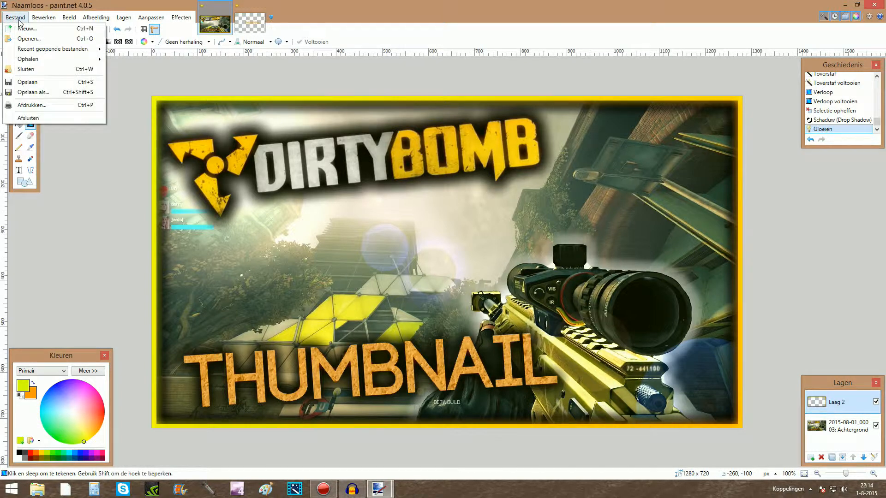
left_click(23, 93)
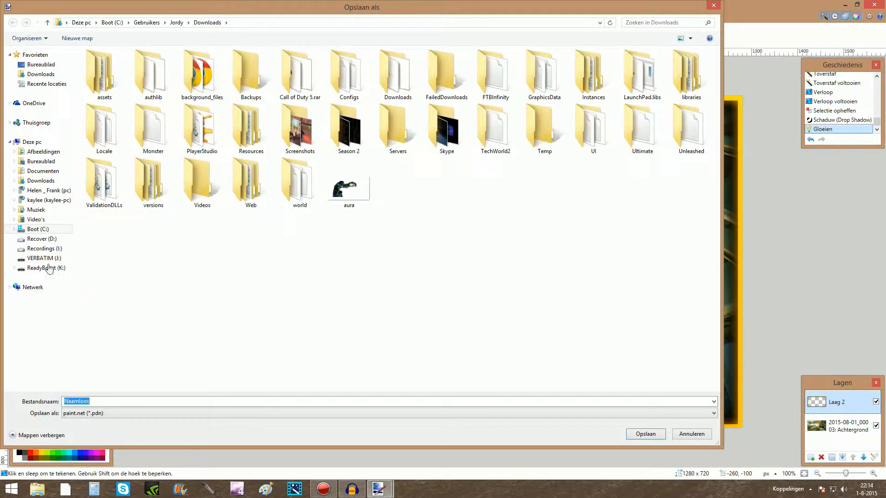
left_click(45, 249)
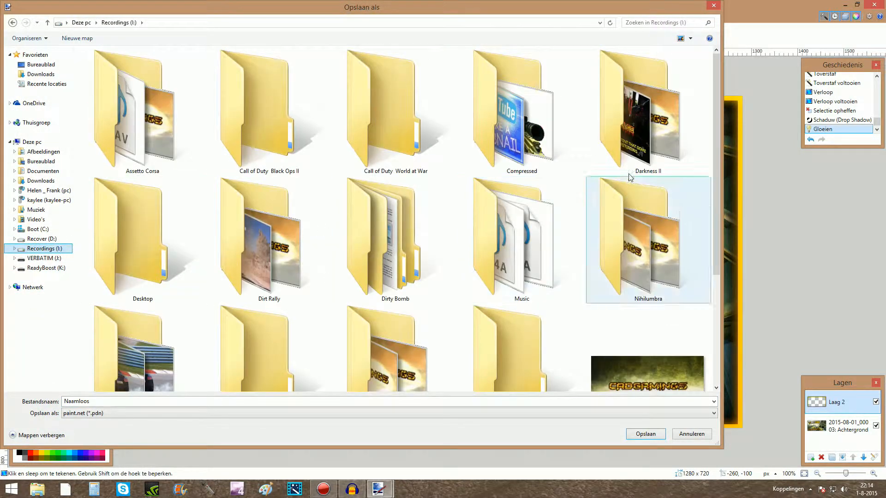
left_click(552, 139)
double_click(552, 140)
Name the file Test and choose JPEG as its file type
left_click(99, 400)
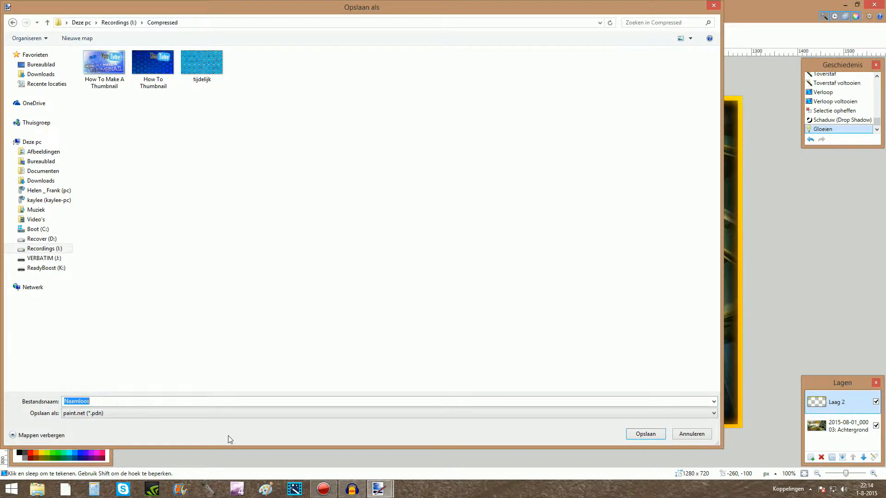
type("tES")
key("BackSpace")
key("BackSpace")
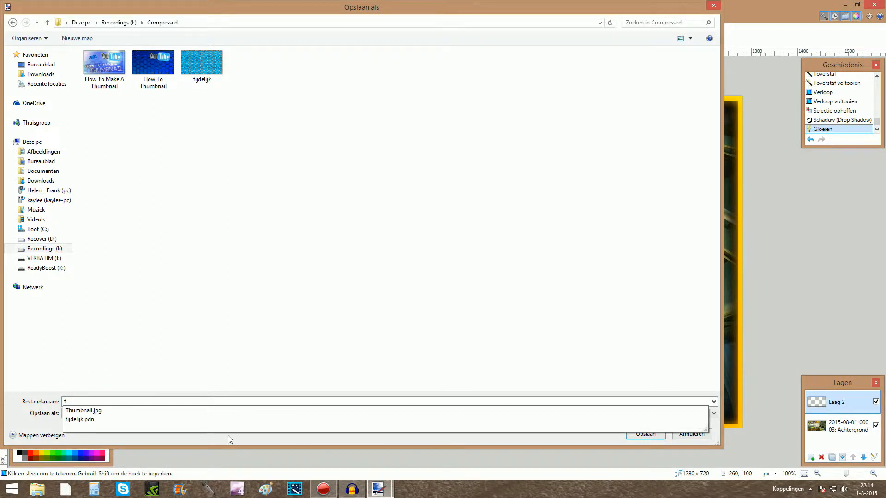
key("BackSpace")
type("Test")
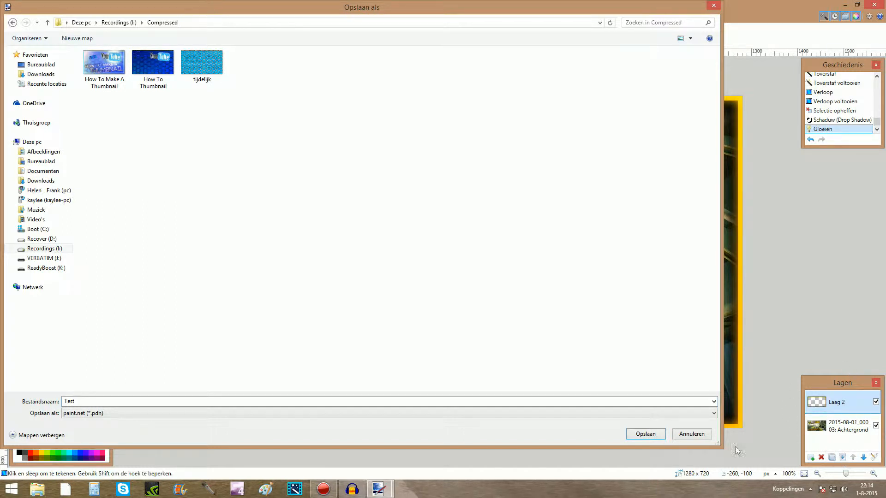
left_click(87, 415)
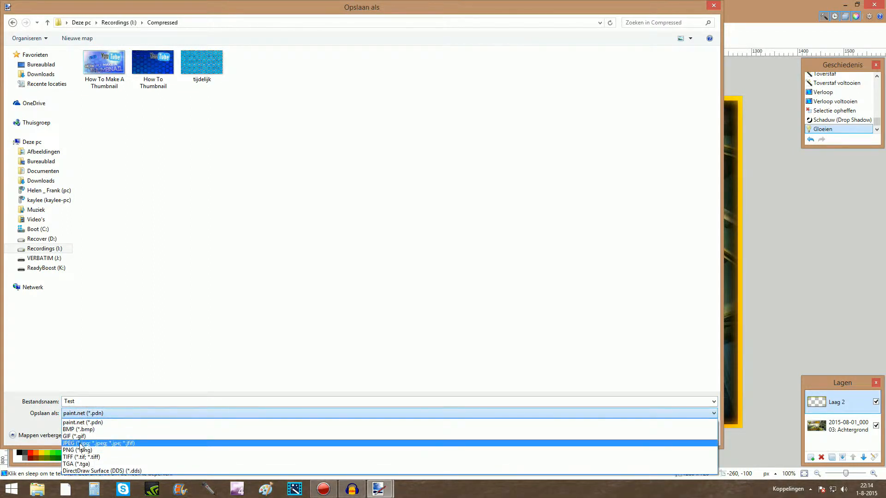
left_click(80, 444)
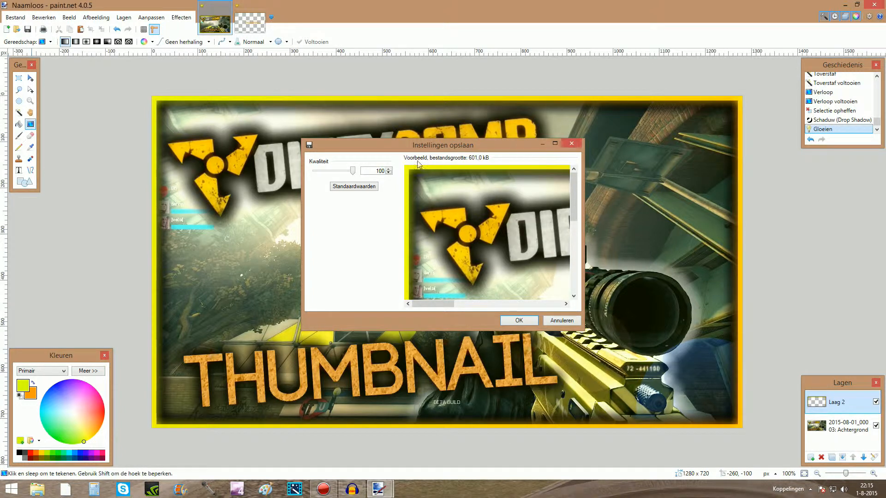
Save the JPEG at quality 100 and flatten all layers into one for the export
left_click_drag(486, 144, 468, 139)
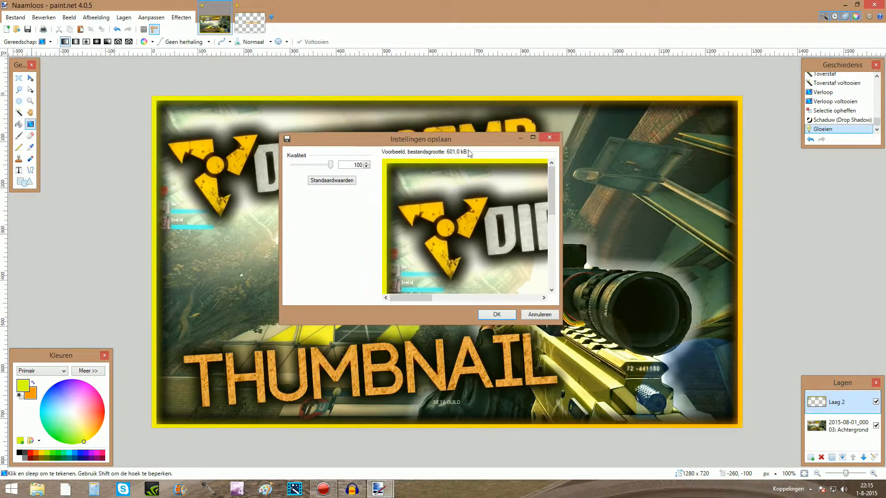
left_click(503, 319)
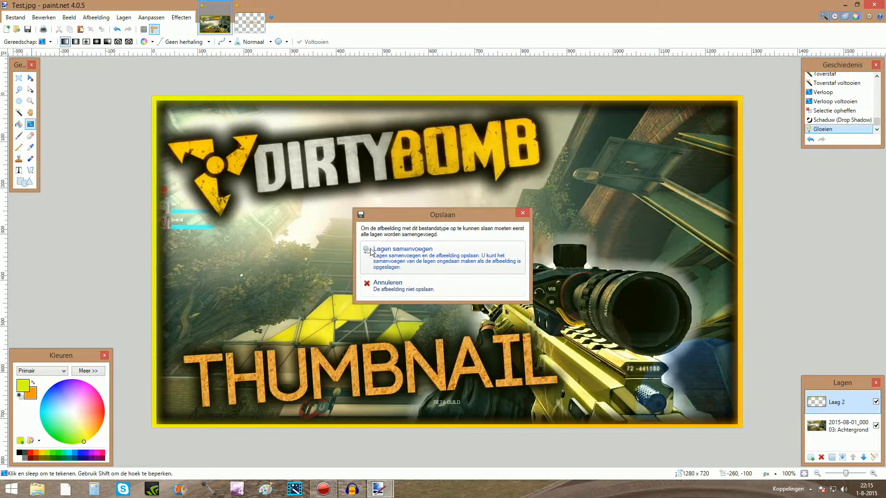
left_click(502, 256)
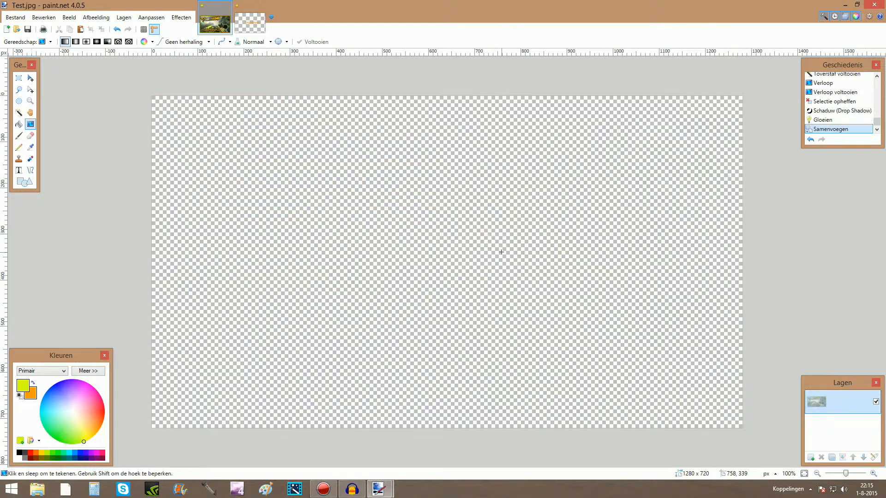